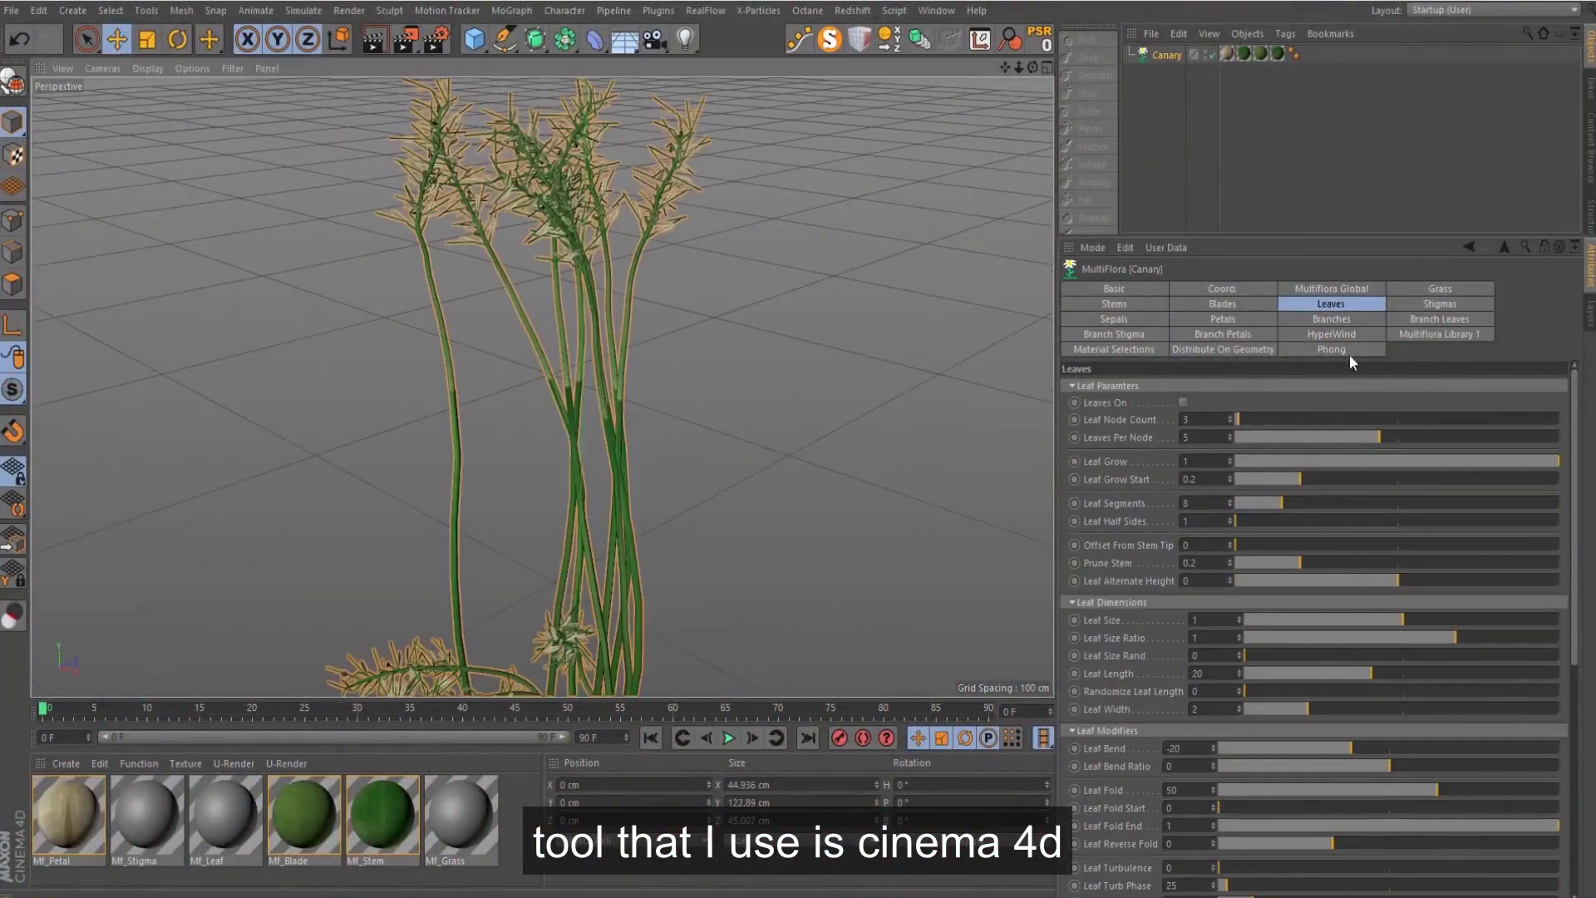
# Review the current plant's petal, leaf and stem settings and lengthen its branches
pyautogui.click(1222, 318)
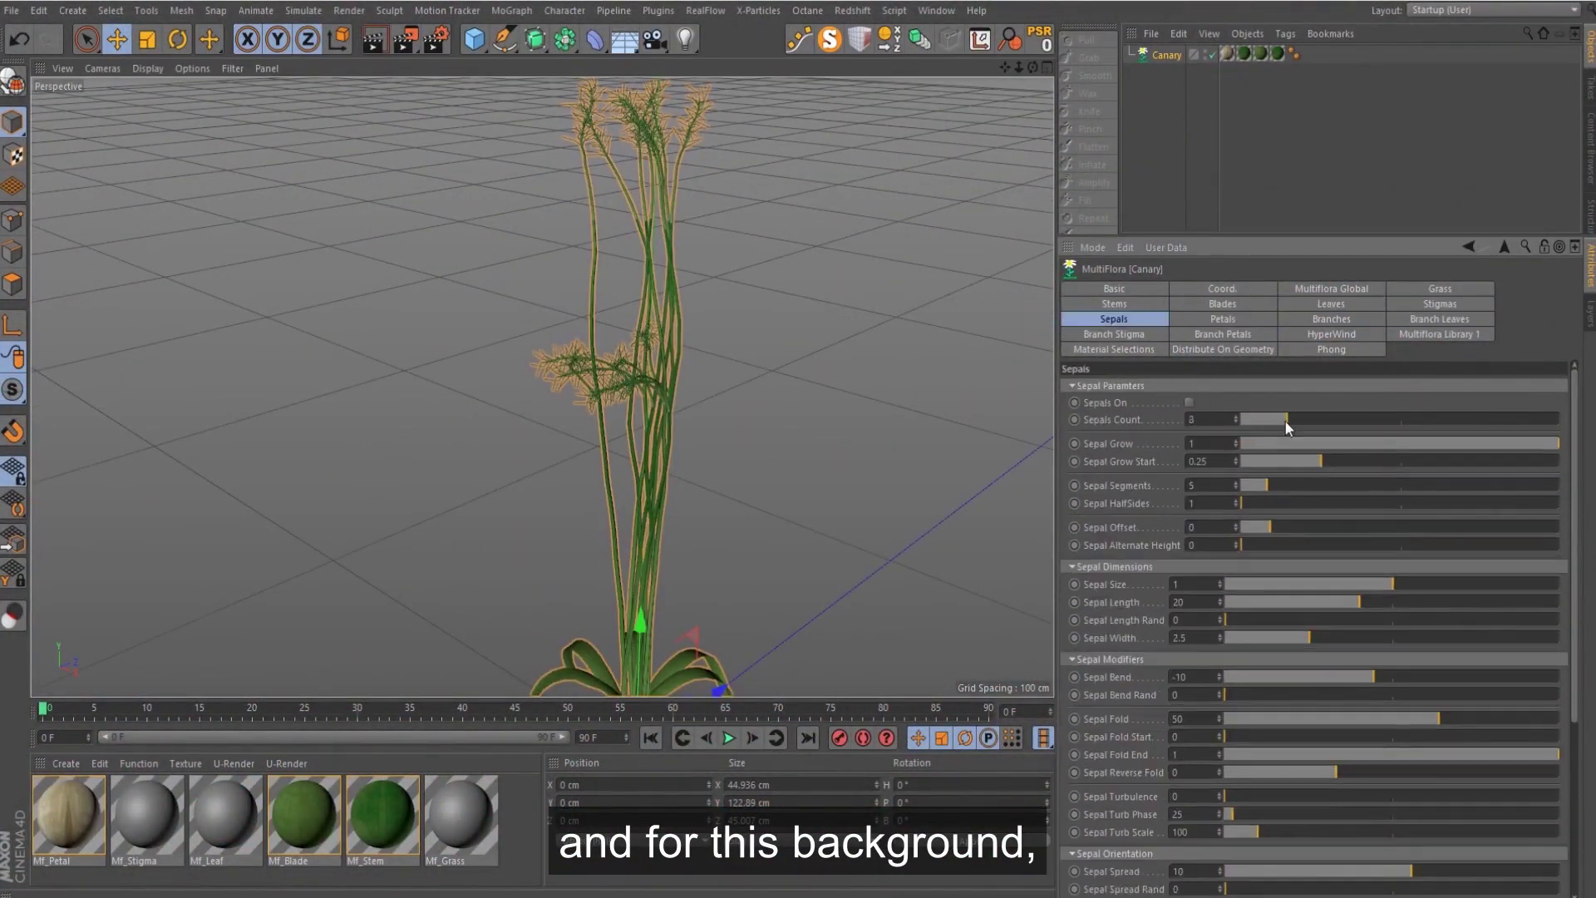
pyautogui.click(1330, 304)
pyautogui.click(1327, 320)
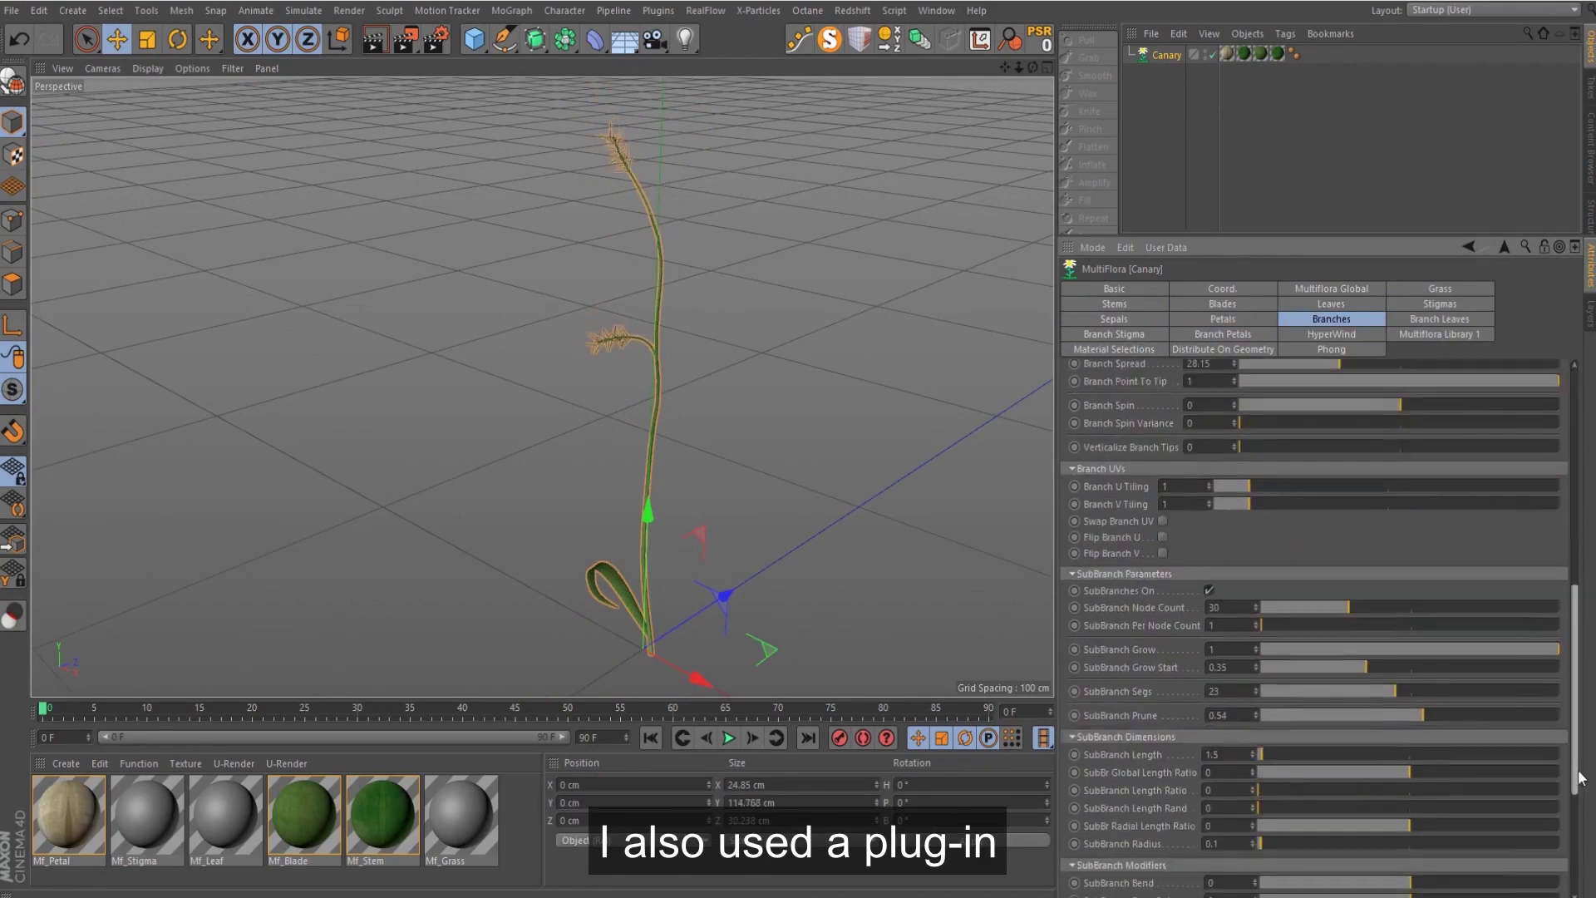
pyautogui.click(1439, 320)
pyautogui.click(1138, 302)
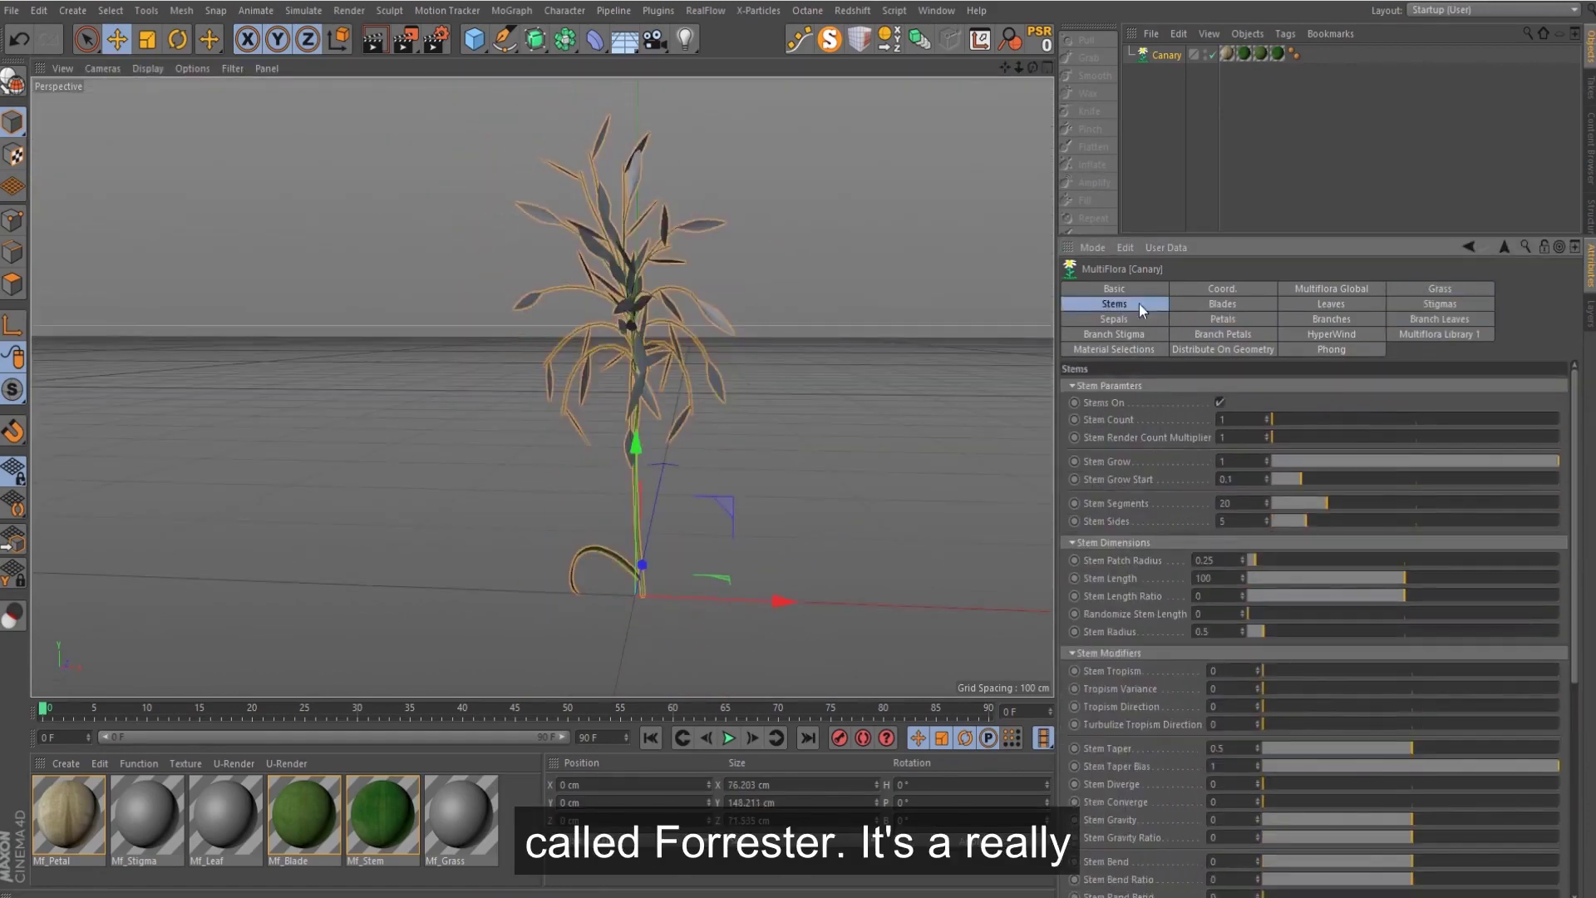
pyautogui.click(1330, 319)
pyautogui.moveTo(1381, 602); pyautogui.dragTo(1399, 602)
# Load Dandelion Yellow with 10 shorter, straighter stems and larger, more numerous petals
pyautogui.click(1440, 334)
pyautogui.click(1129, 720)
pyautogui.click(1114, 304)
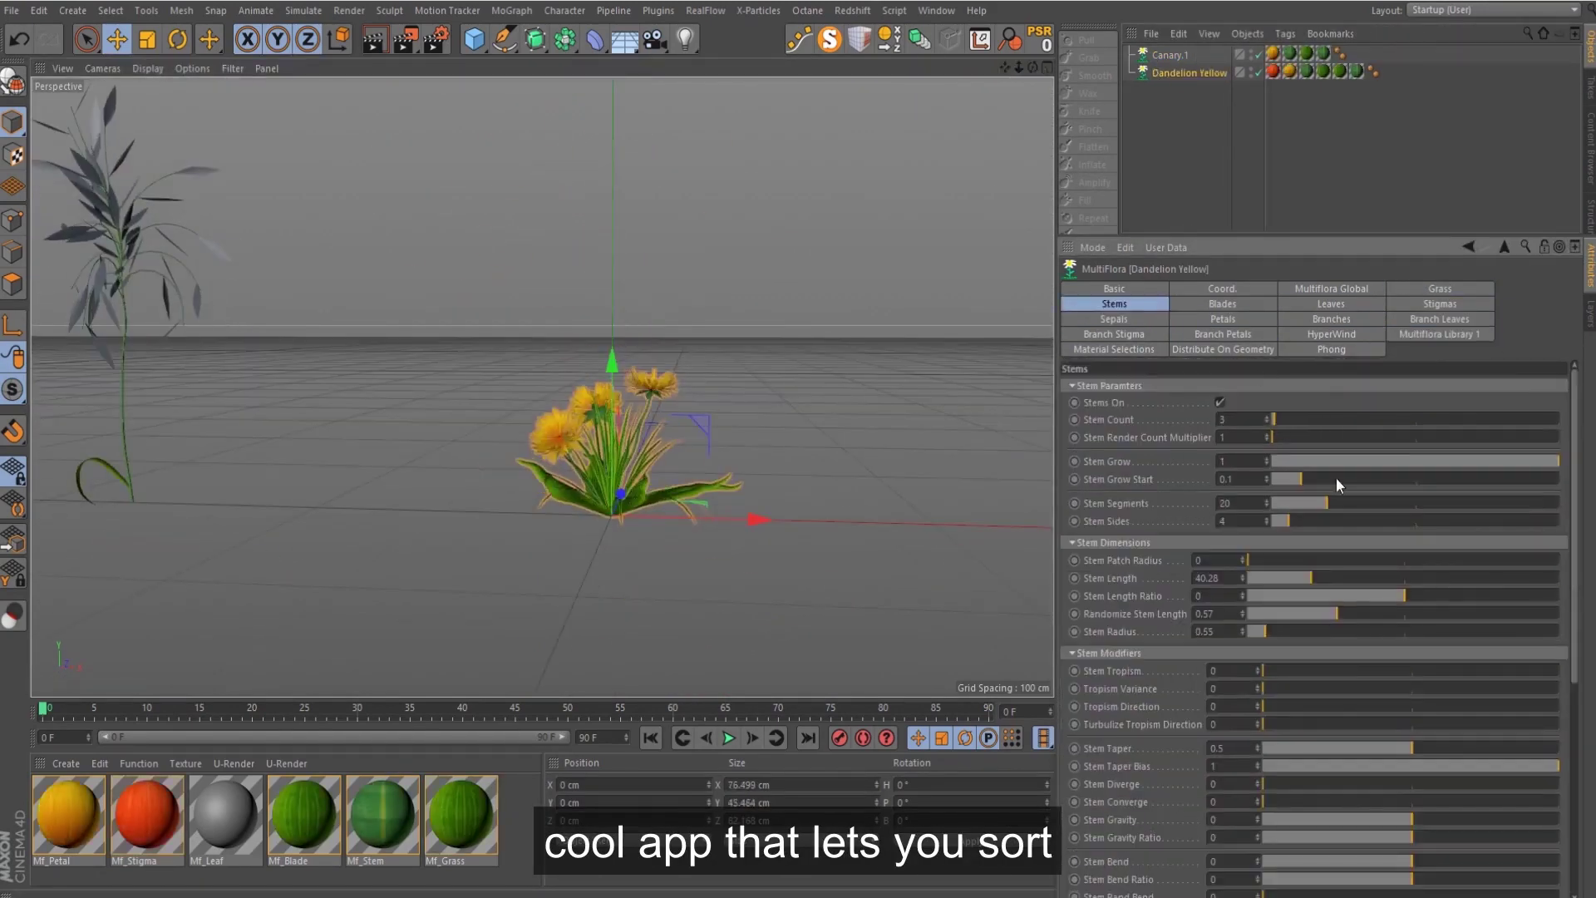
pyautogui.moveTo(1272, 419); pyautogui.dragTo(1278, 419)
pyautogui.moveTo(1263, 861); pyautogui.dragTo(1491, 861)
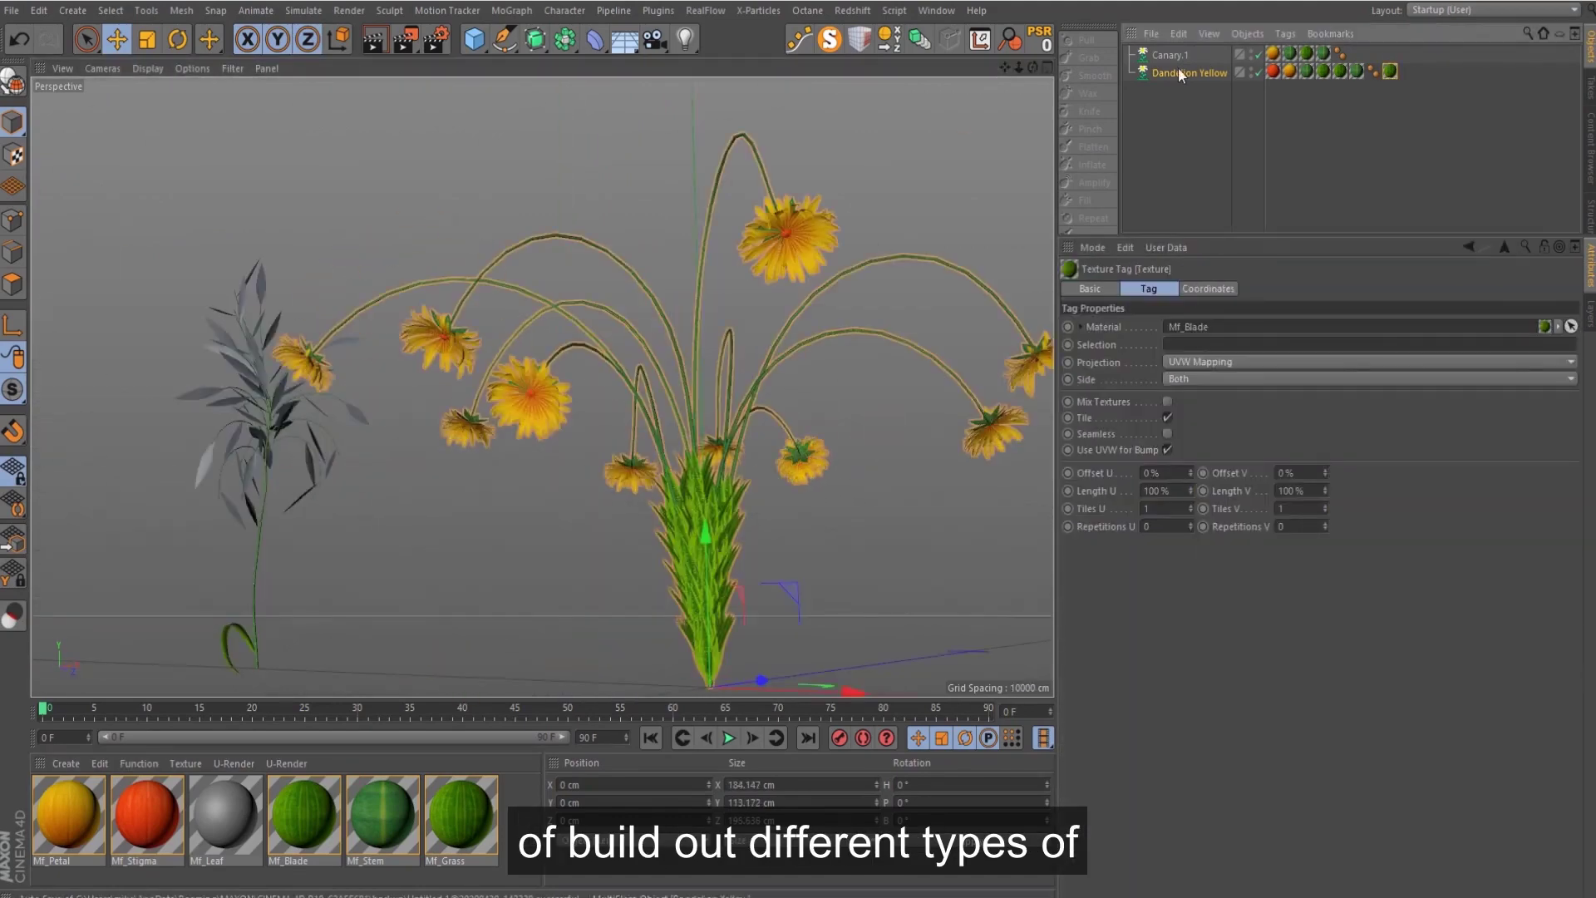
pyautogui.click(1188, 73)
pyautogui.moveTo(1519, 578); pyautogui.dragTo(1398, 575)
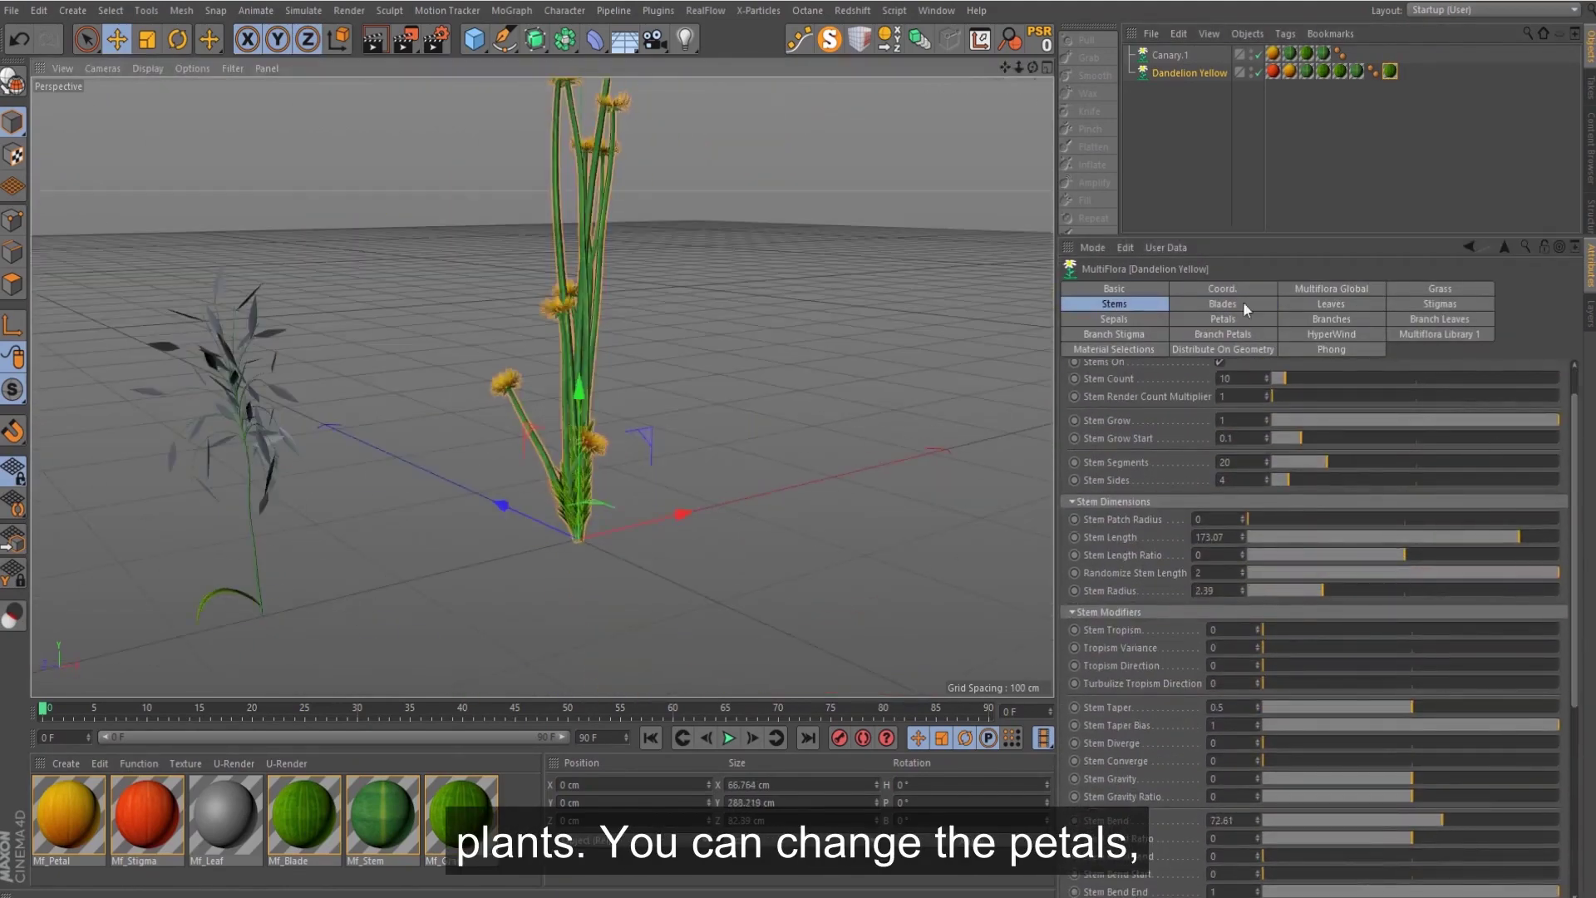
pyautogui.click(1222, 334)
pyautogui.click(1223, 319)
pyautogui.moveTo(1405, 638); pyautogui.dragTo(1483, 640)
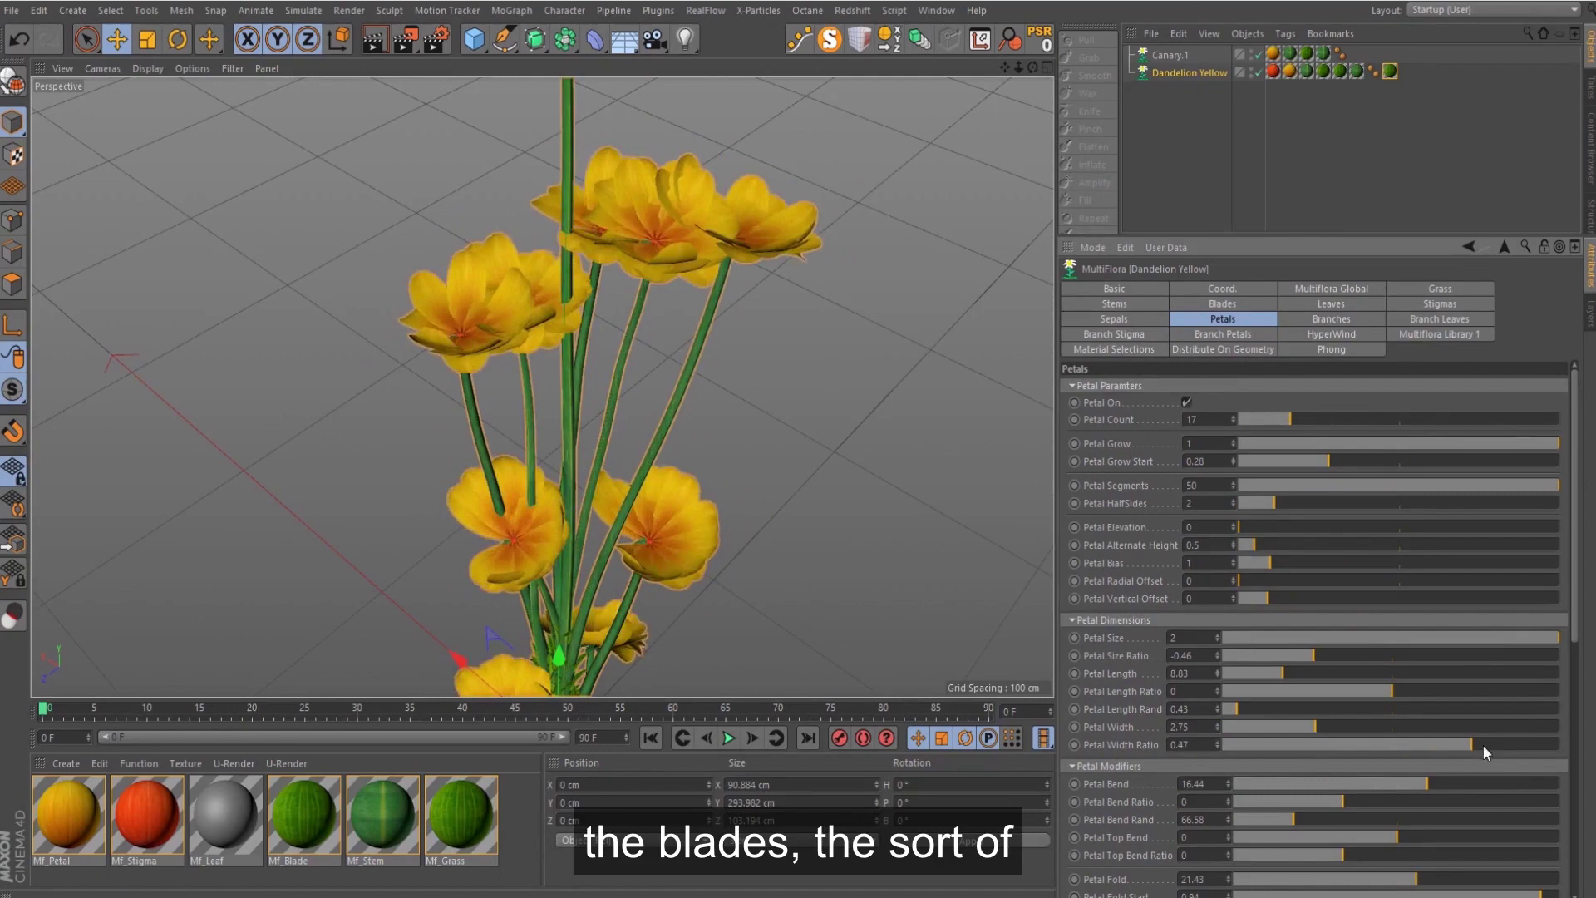
# Duplicate it as Dandelion Yellow.1, reshape its leaves and petals, and texture its Mf_Stigma material
pyautogui.click(1330, 304)
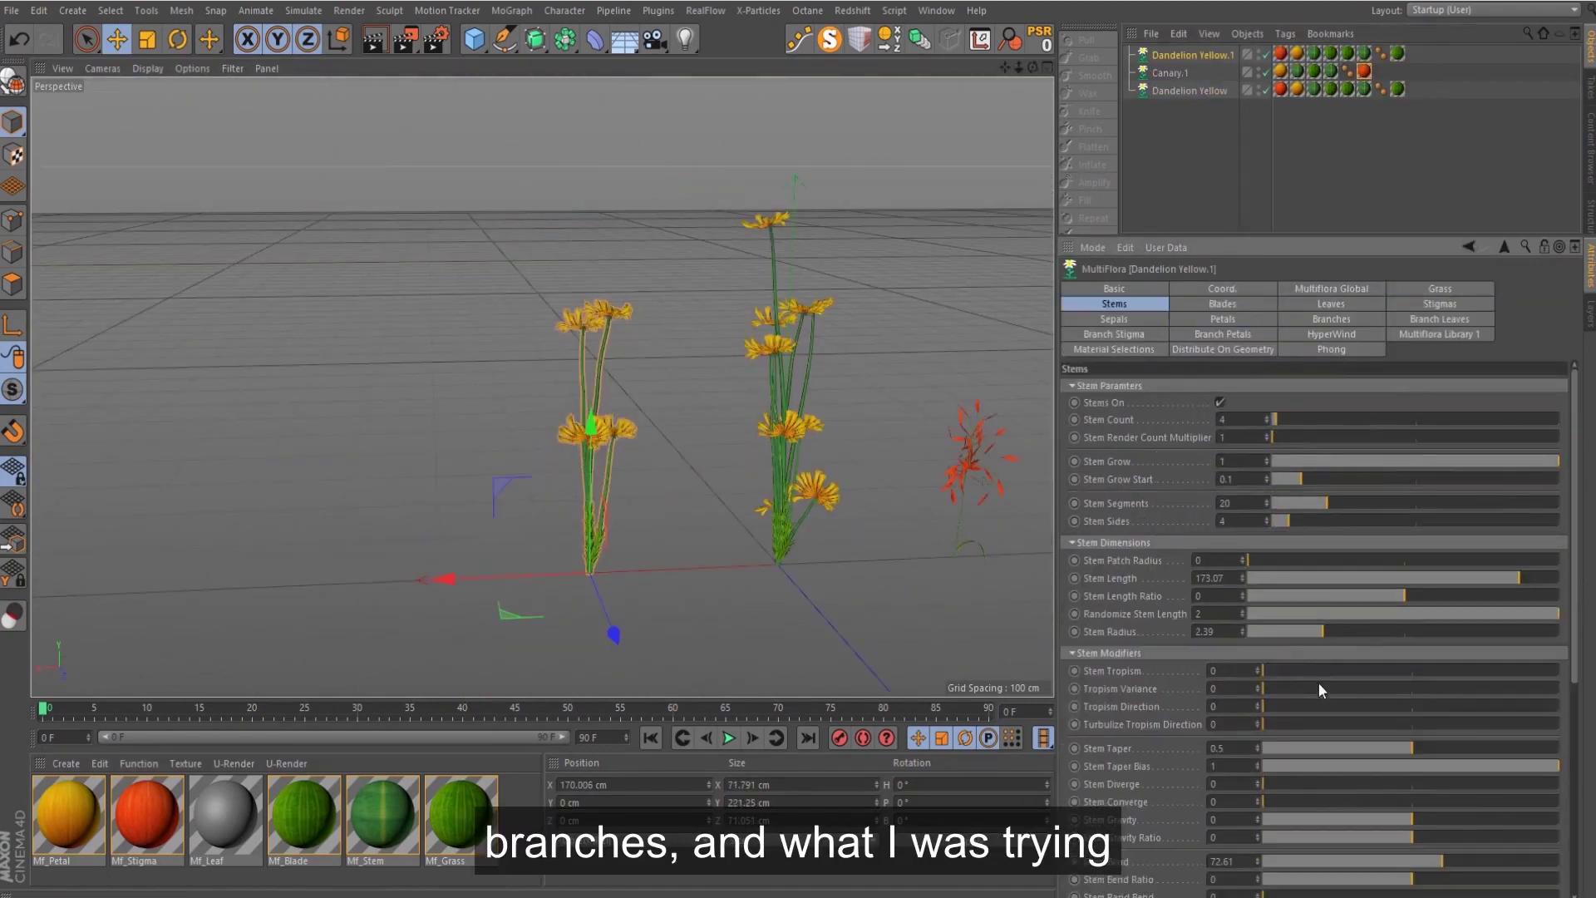
pyautogui.moveTo(1263, 419); pyautogui.dragTo(1273, 419)
pyautogui.moveTo(1526, 550); pyautogui.dragTo(1463, 550)
pyautogui.click(1331, 320)
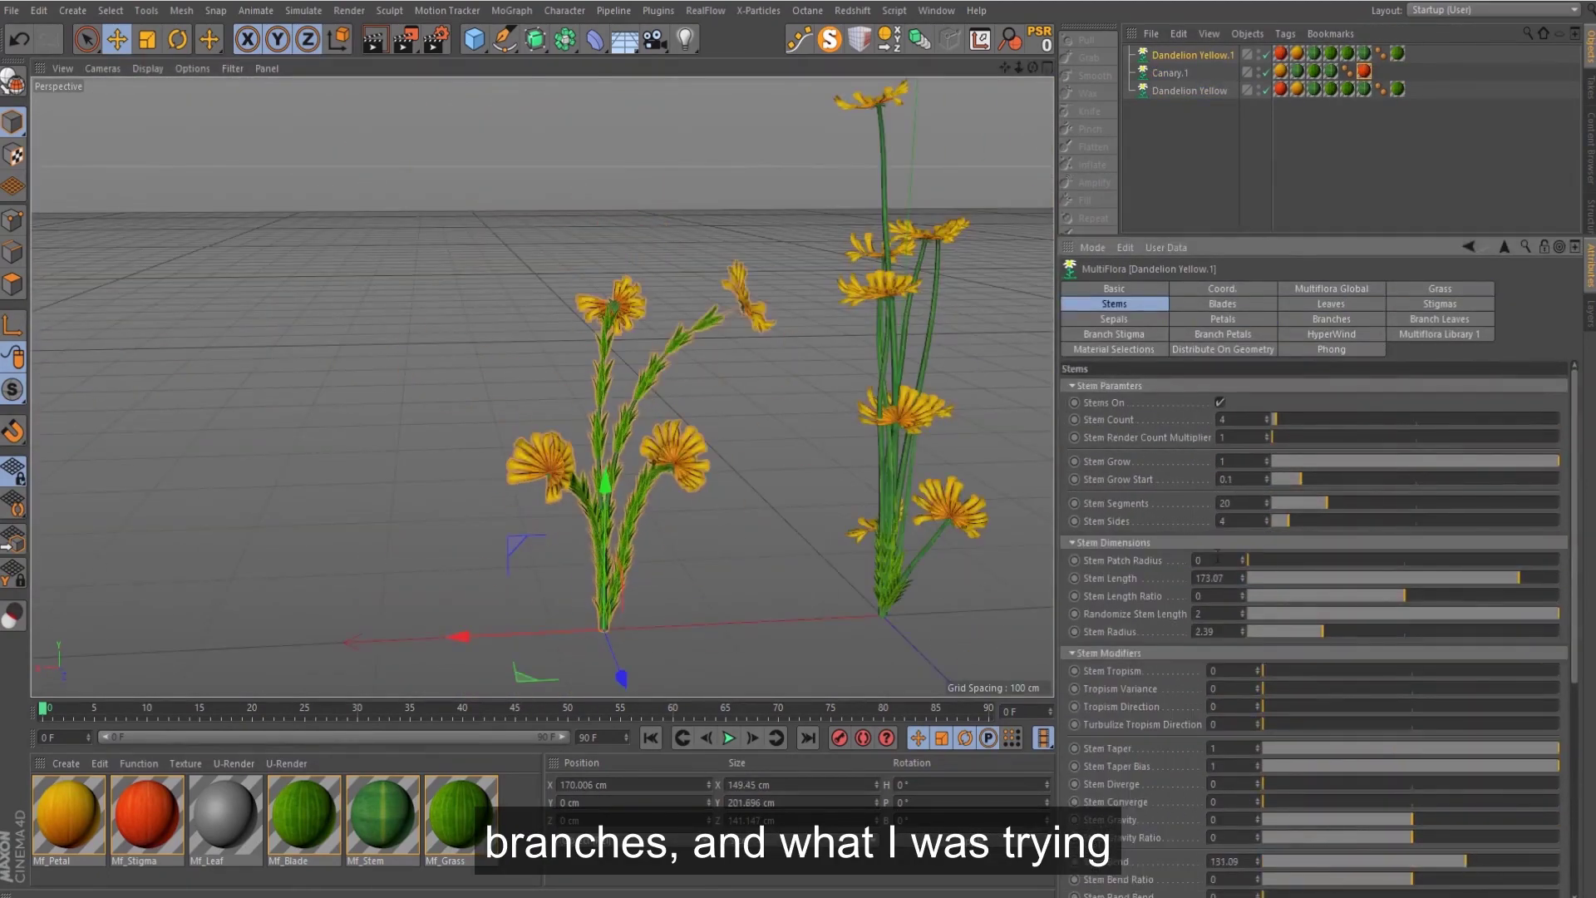
pyautogui.moveTo(1247, 542); pyautogui.dragTo(1265, 542)
pyautogui.click(1223, 319)
pyautogui.scroll(5, 544, 397)
pyautogui.doubleClick(1096, 750)
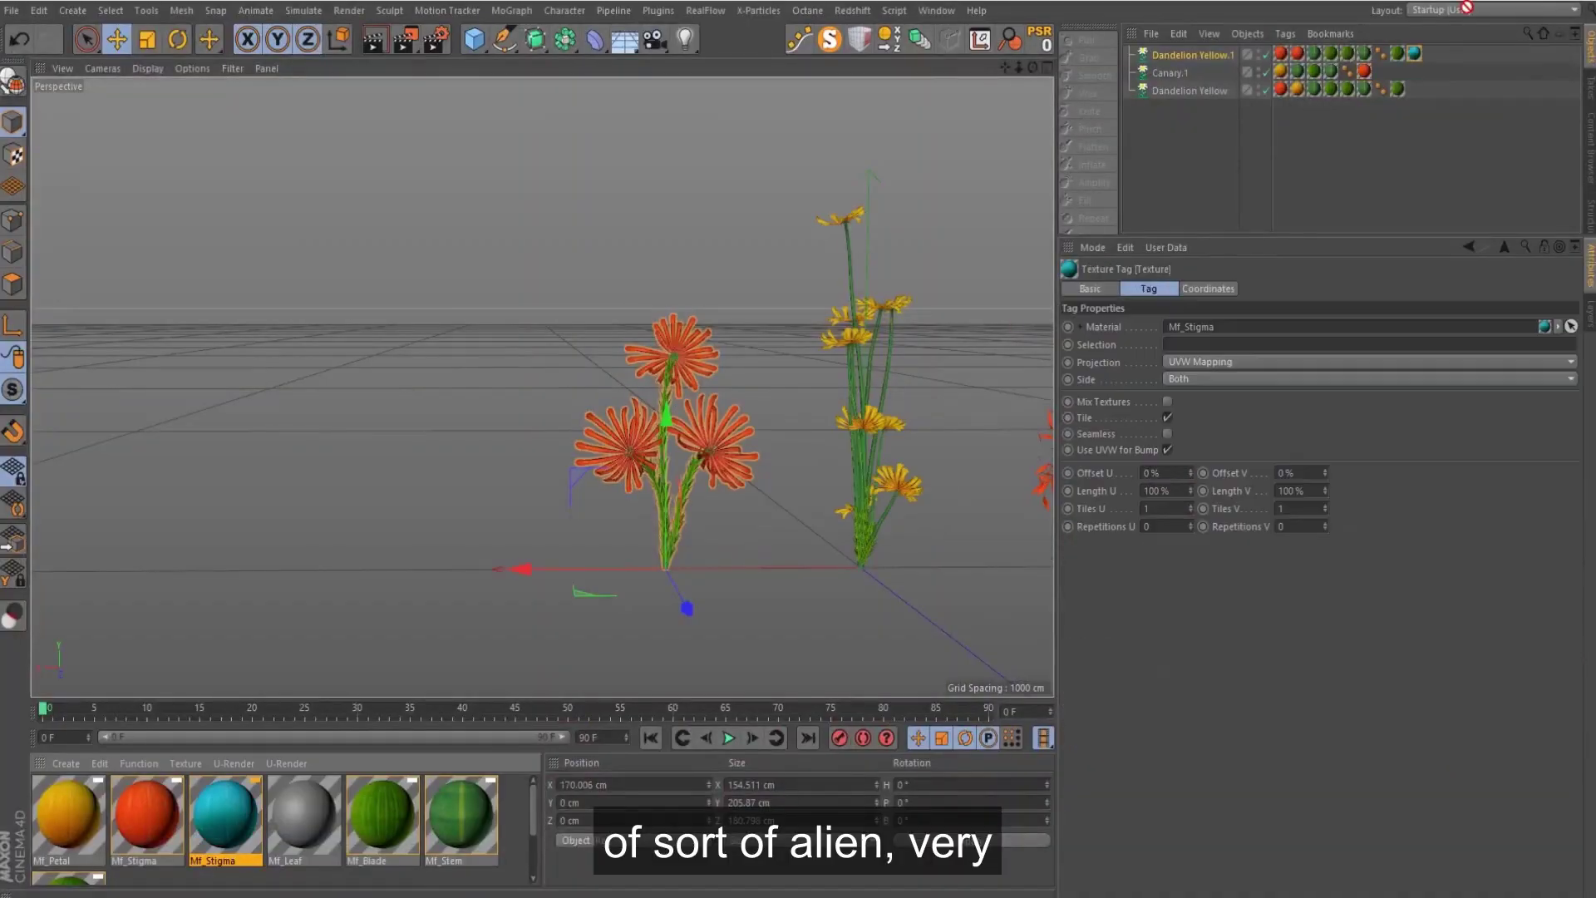
# Create a third variation, Dandelion Yellow.2, with leaves along the stems, grass blades and adjusted petals
pyautogui.click(1114, 304)
pyautogui.scroll(5, 1540, 598)
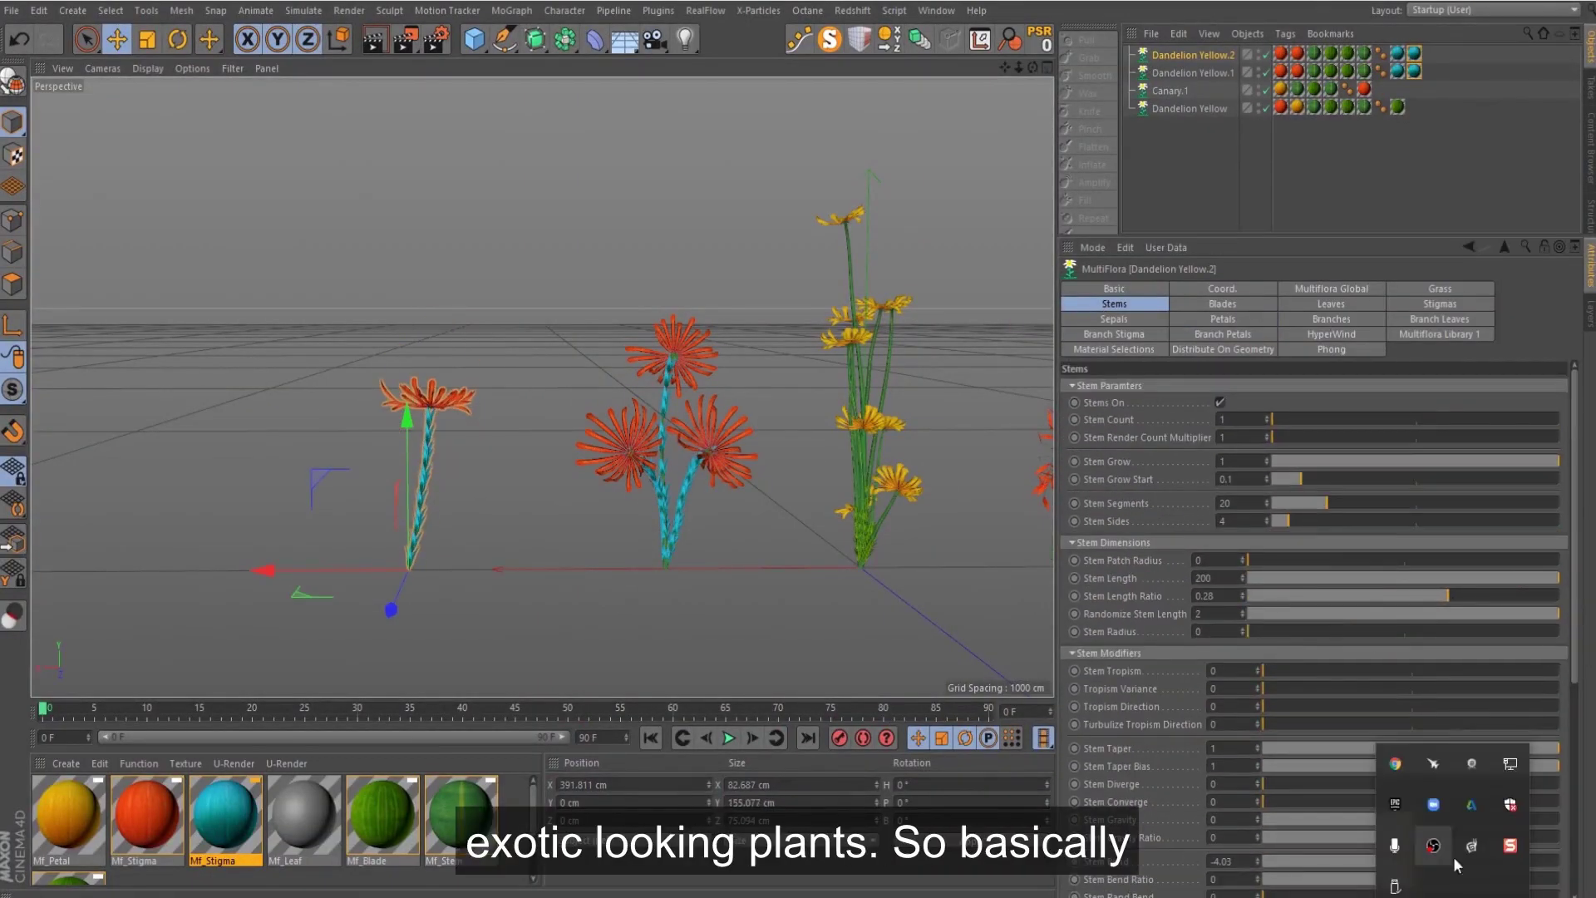
pyautogui.click(1331, 303)
pyautogui.moveTo(1412, 550); pyautogui.dragTo(1463, 569)
pyautogui.scroll(5, 544, 398)
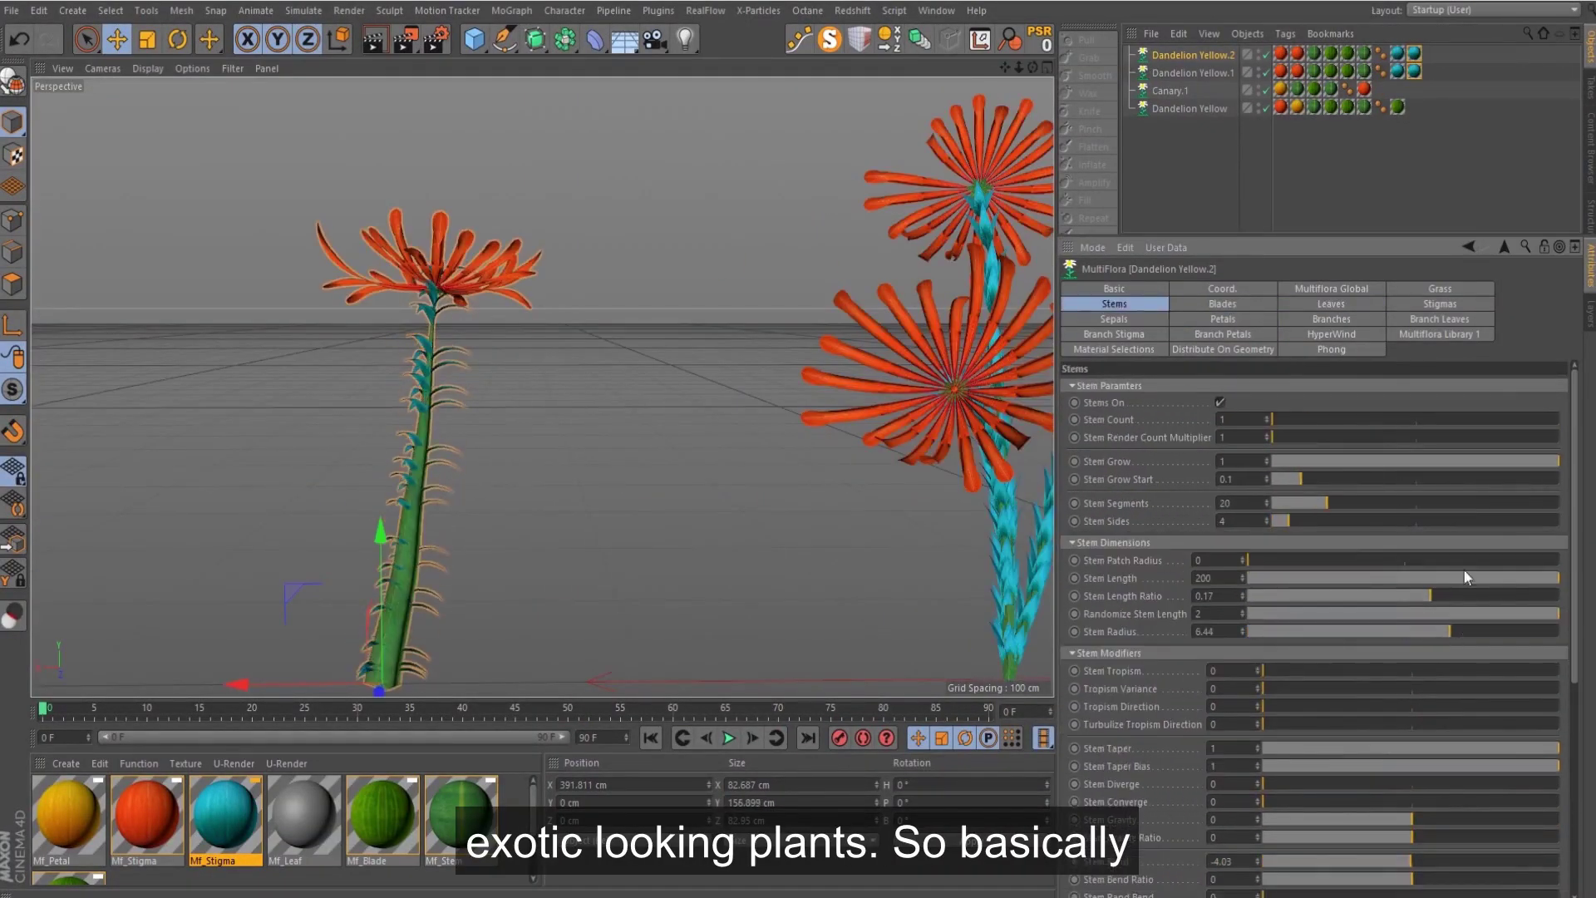
pyautogui.click(1439, 303)
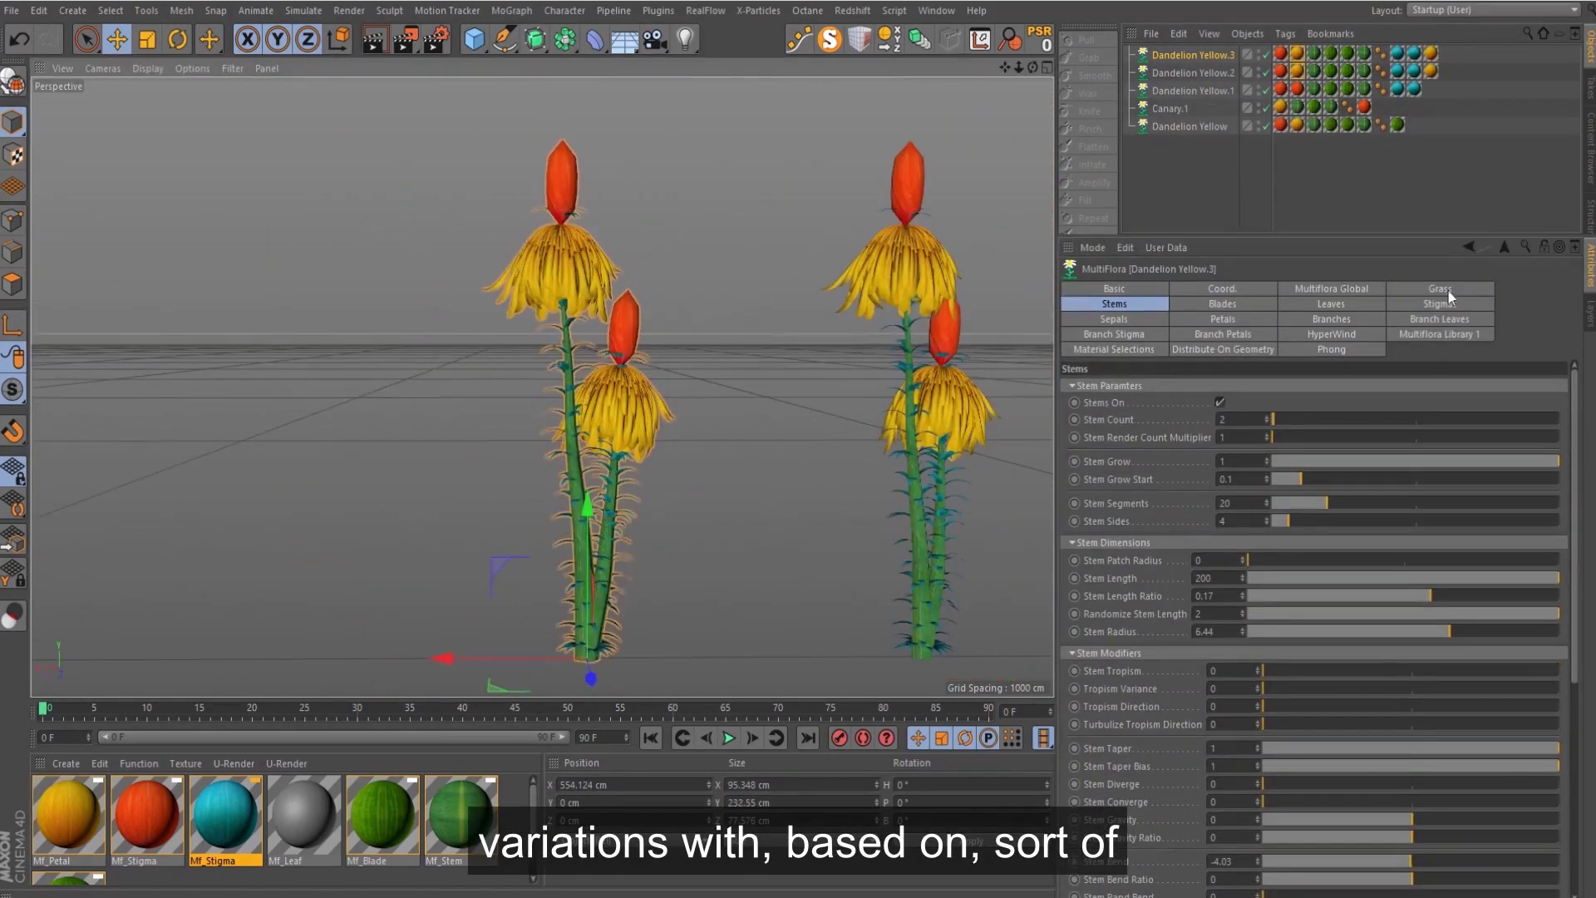
pyautogui.click(1440, 289)
pyautogui.click(1219, 402)
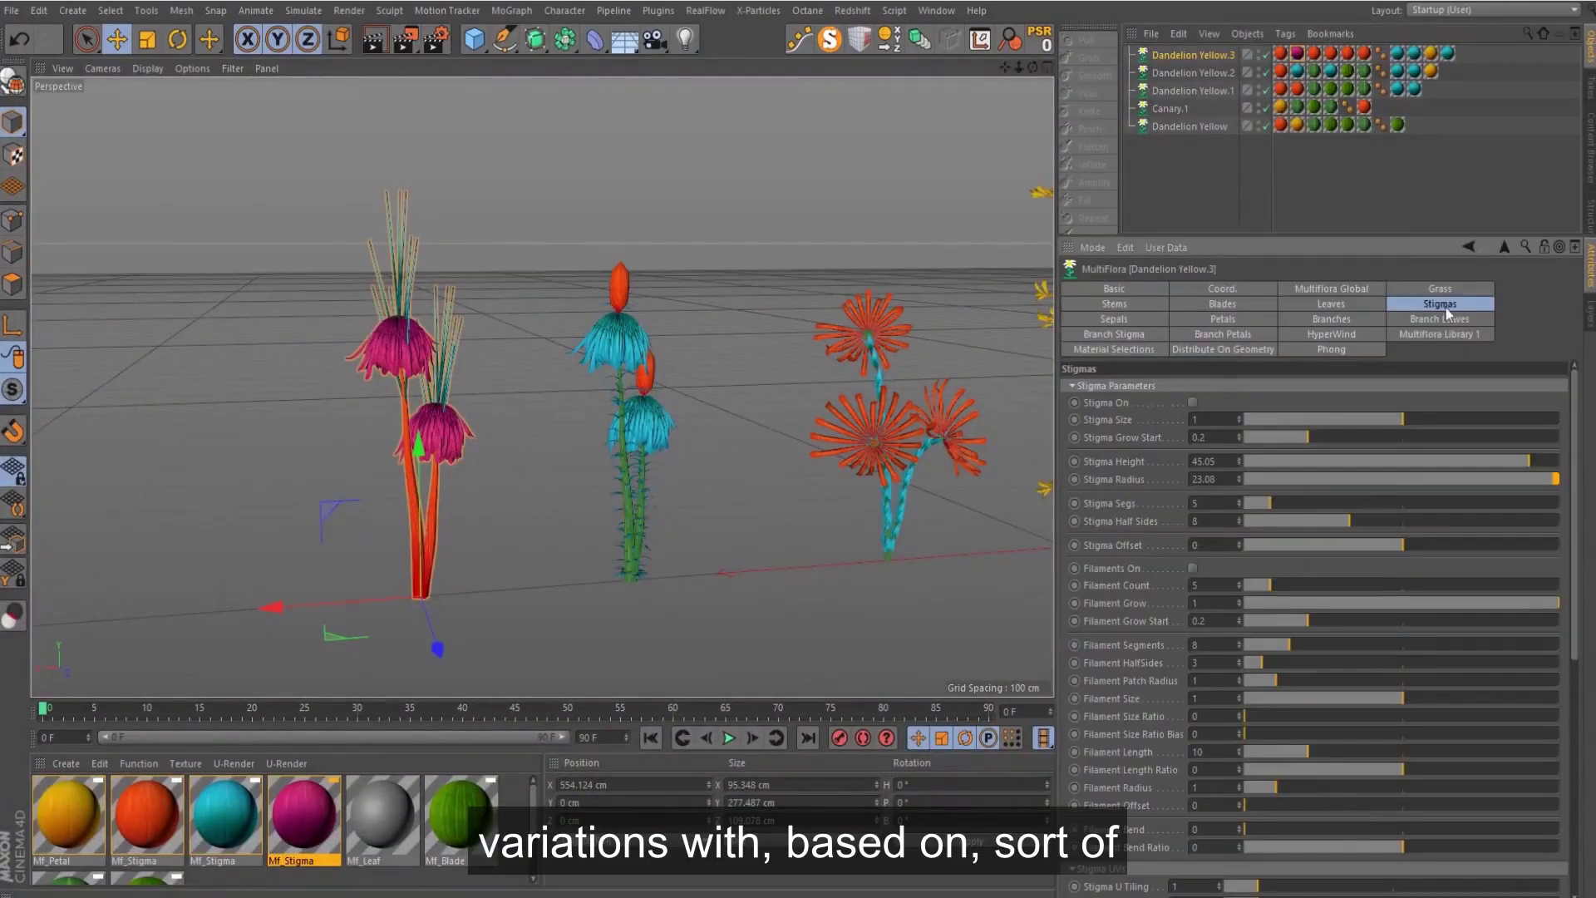
pyautogui.click(1223, 319)
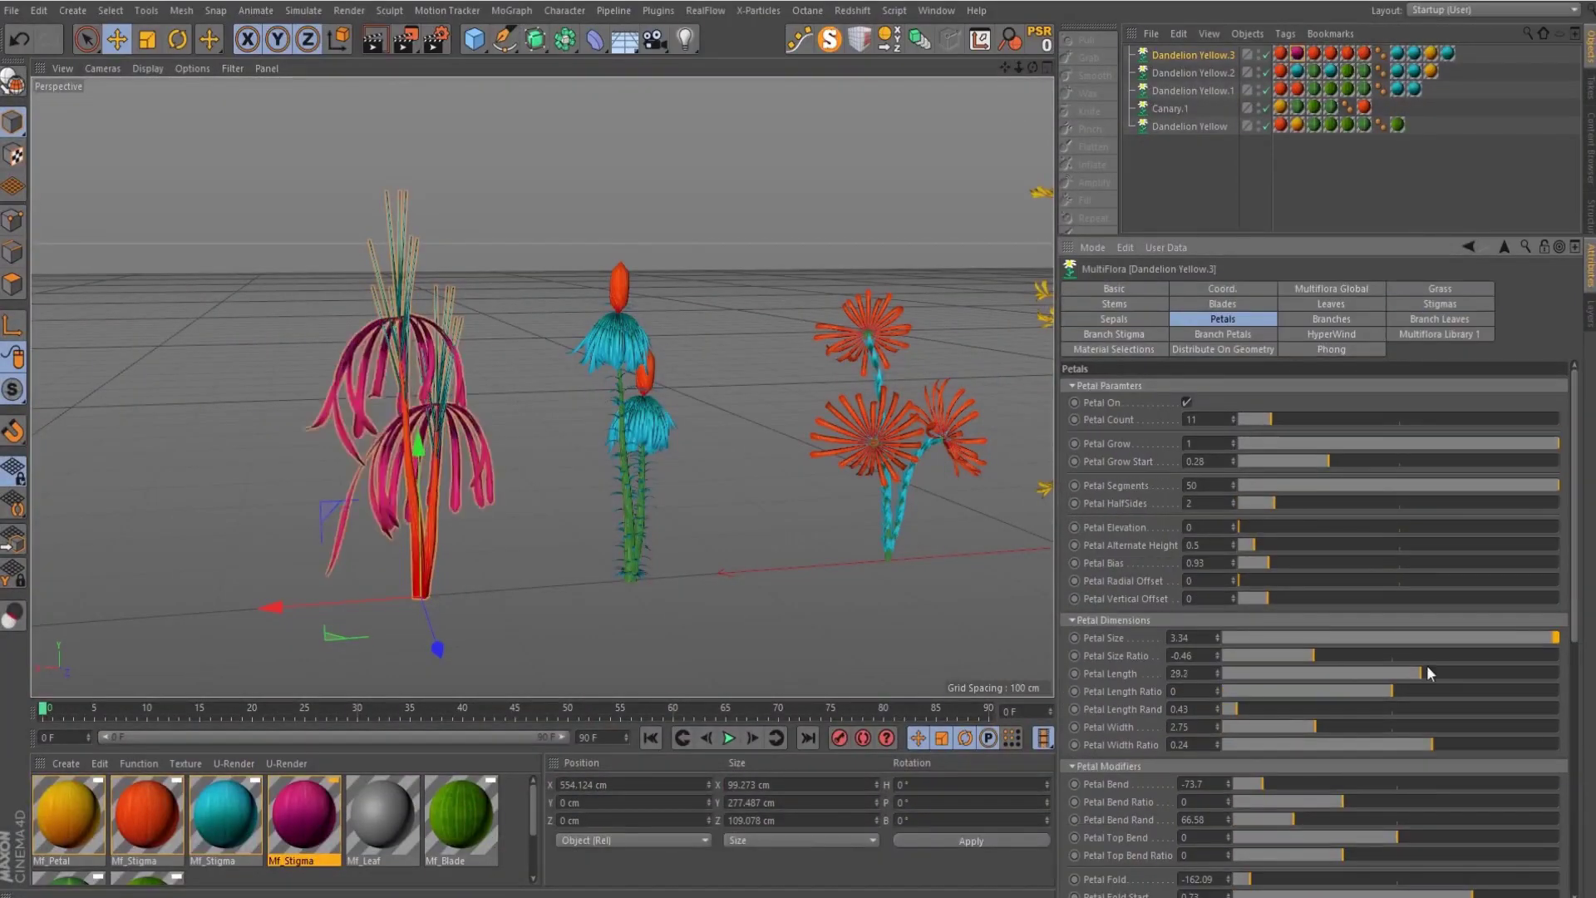
pyautogui.moveTo(1247, 879); pyautogui.dragTo(1400, 879)
pyautogui.scroll(-5, 1491, 748)
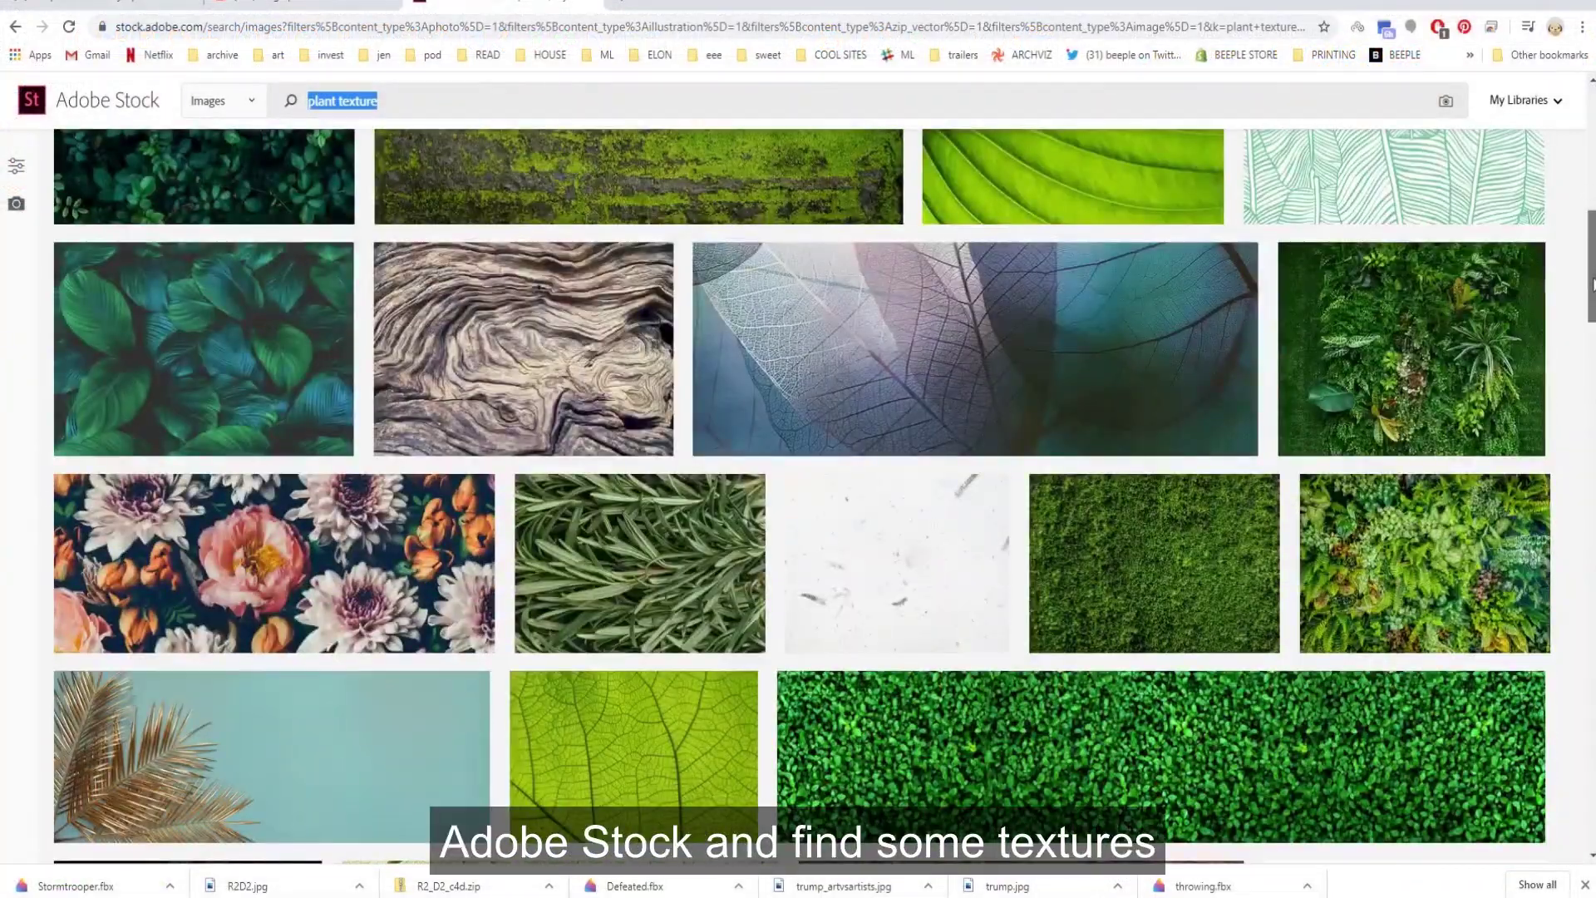
# Scroll through the Adobe Stock results for plant, ground and flower textures
pyautogui.scroll(-10, 1591, 284)
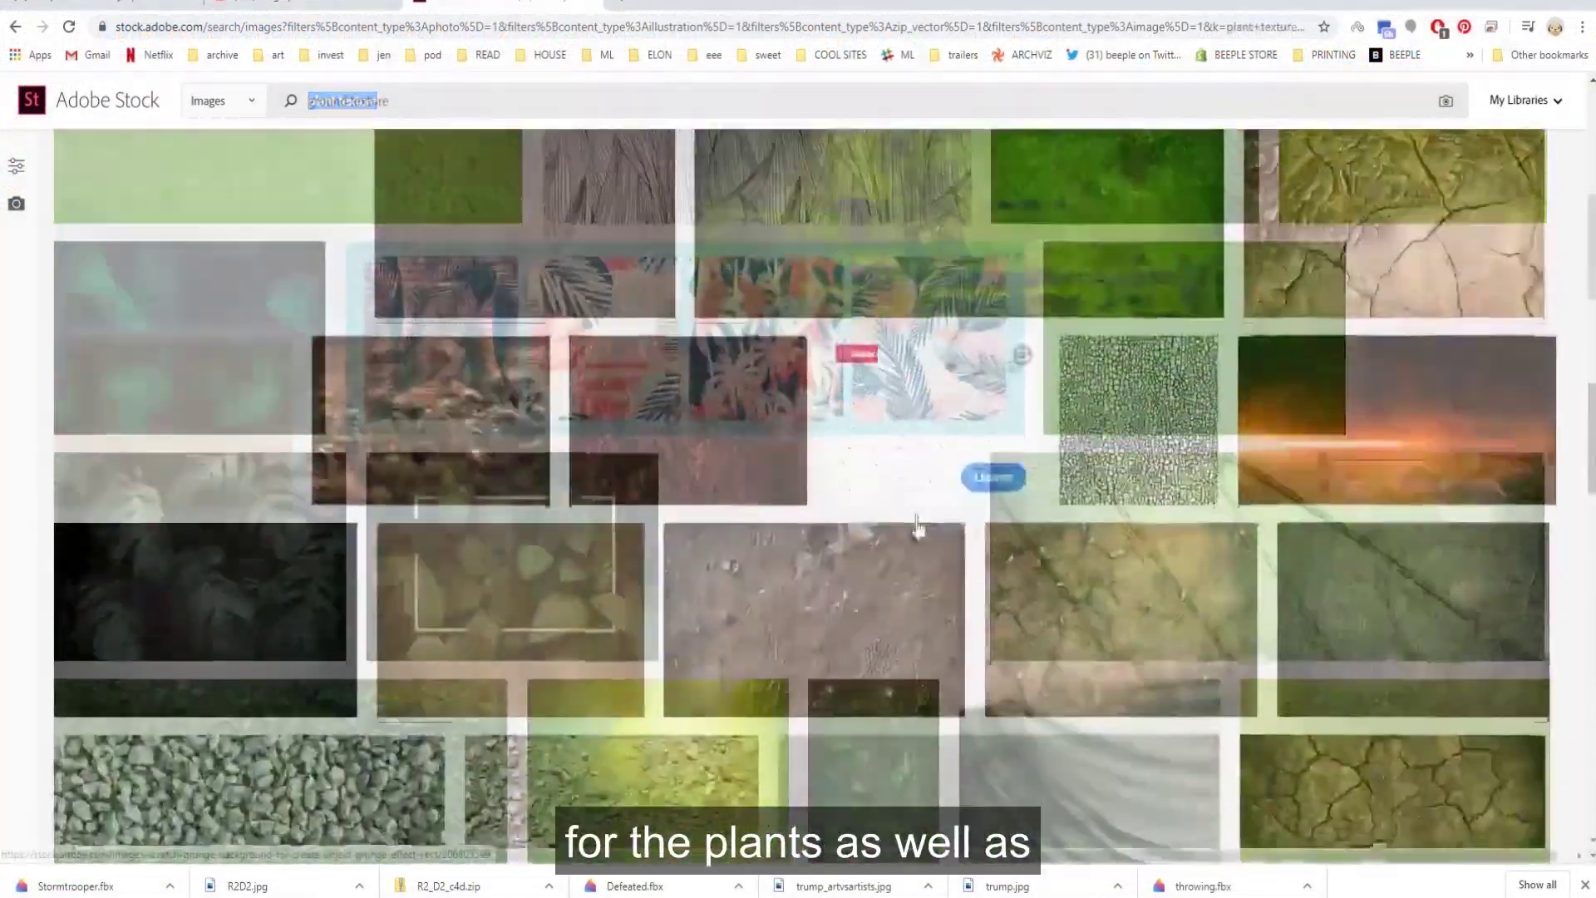
pyautogui.scroll(-5, 914, 526)
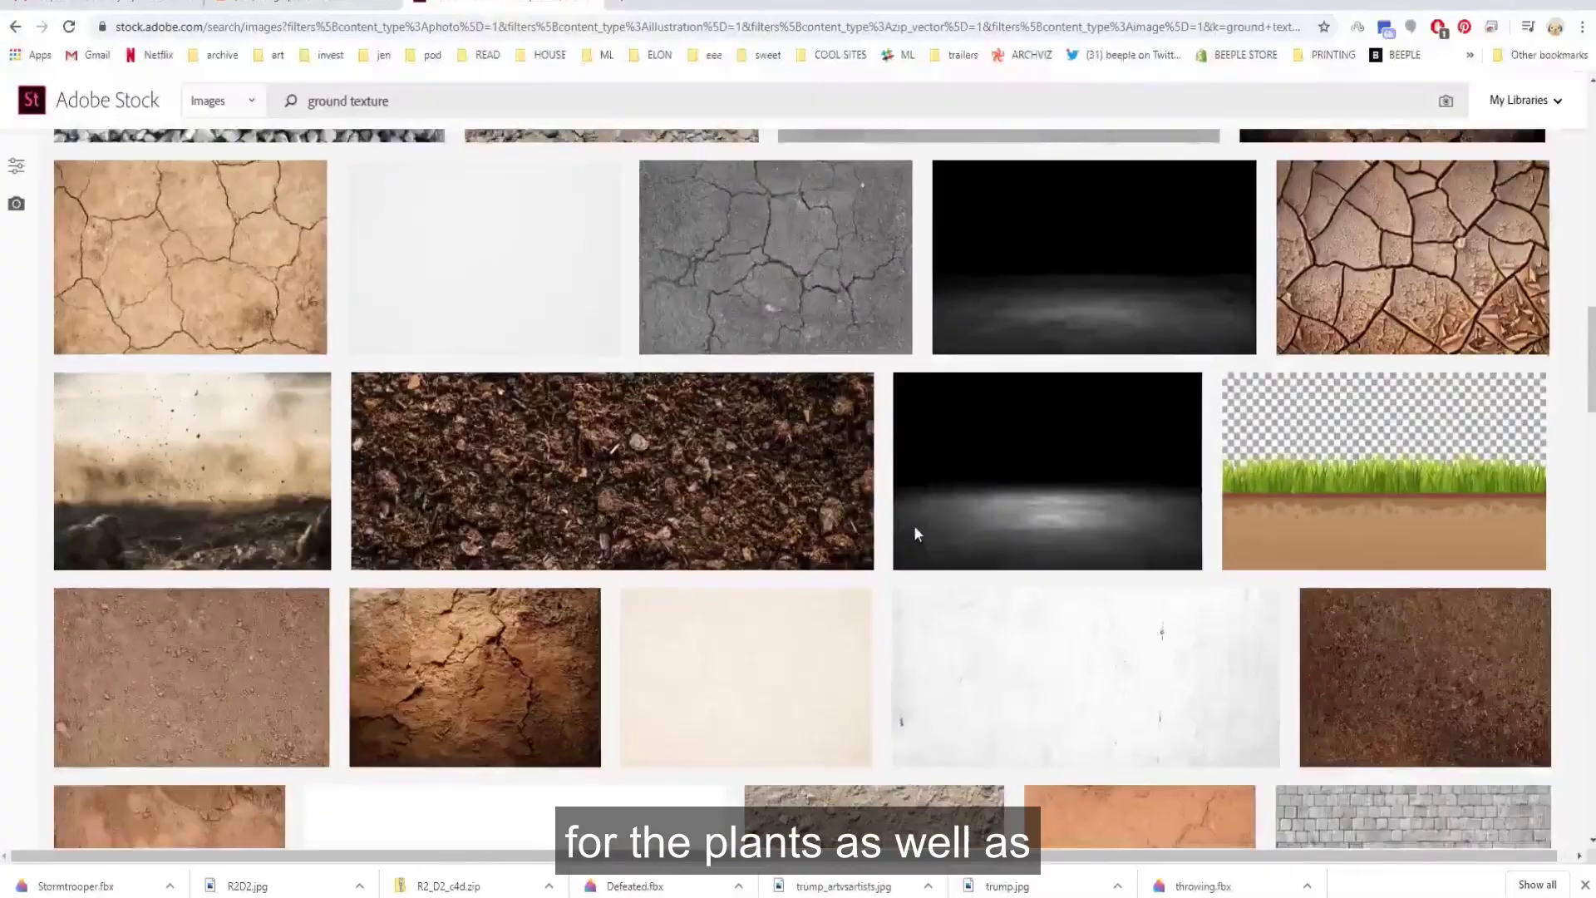
pyautogui.scroll(-10, 915, 535)
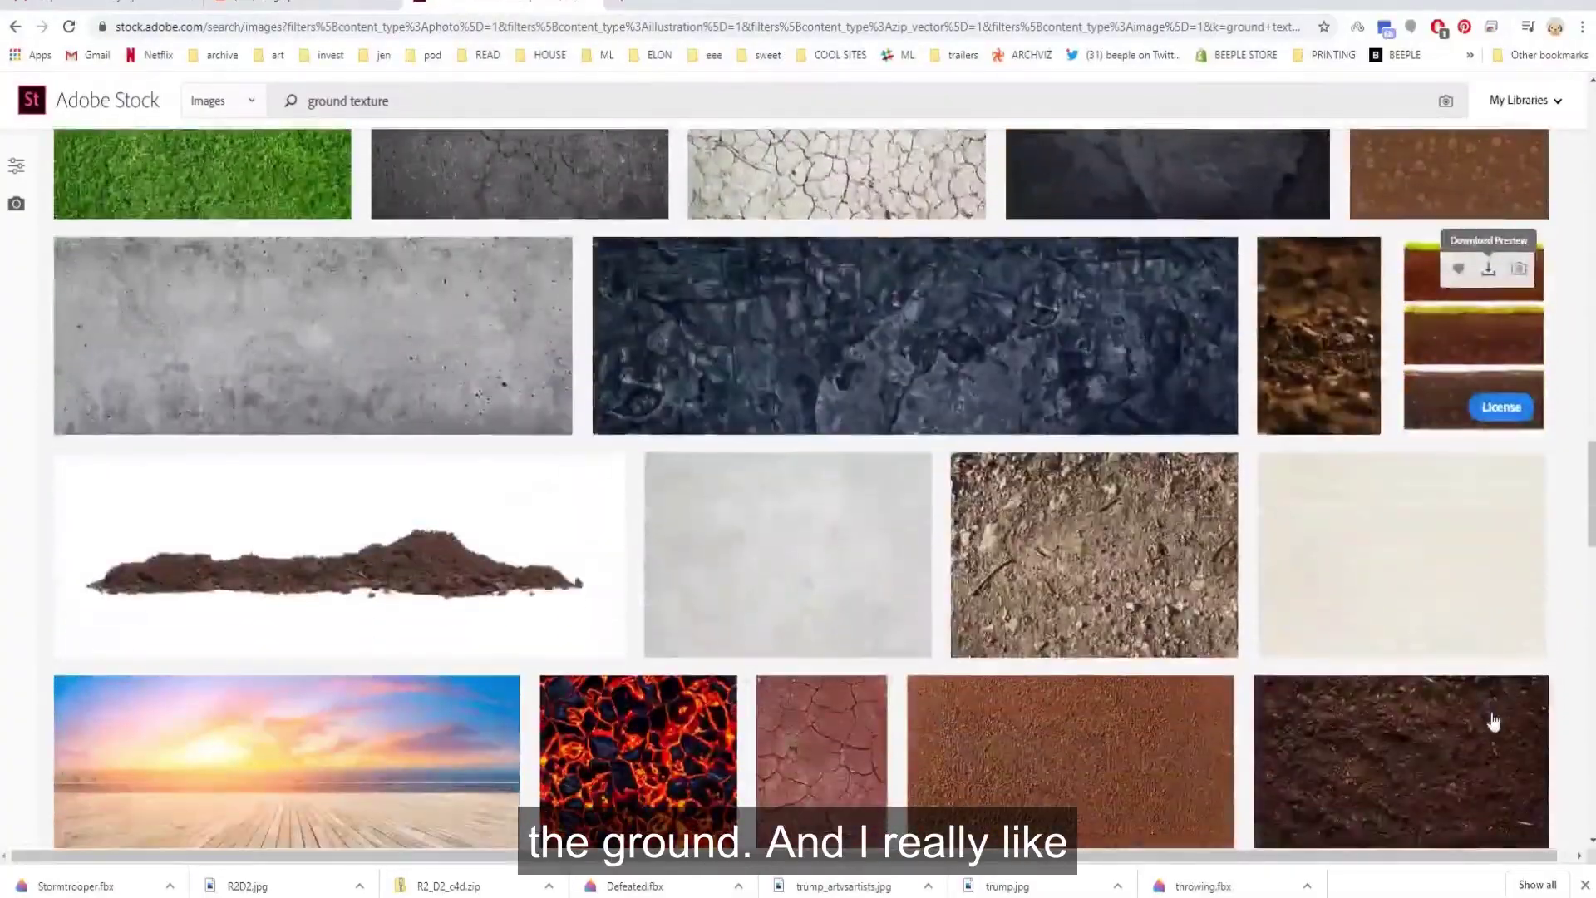
pyautogui.scroll(-4, 1330, 550)
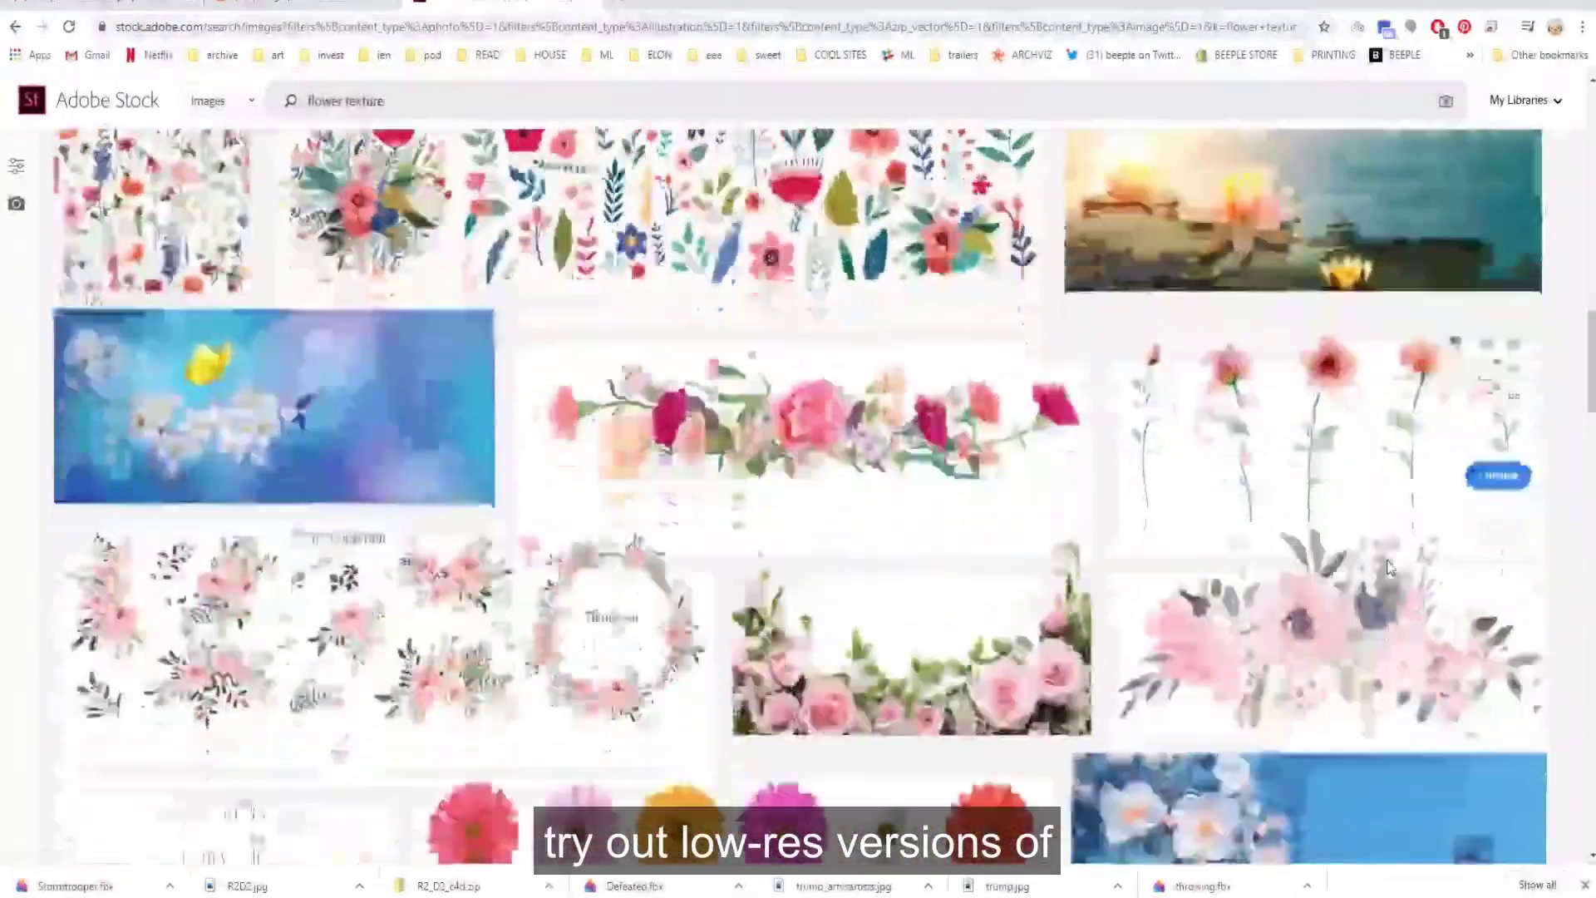
pyautogui.scroll(-10, 1386, 567)
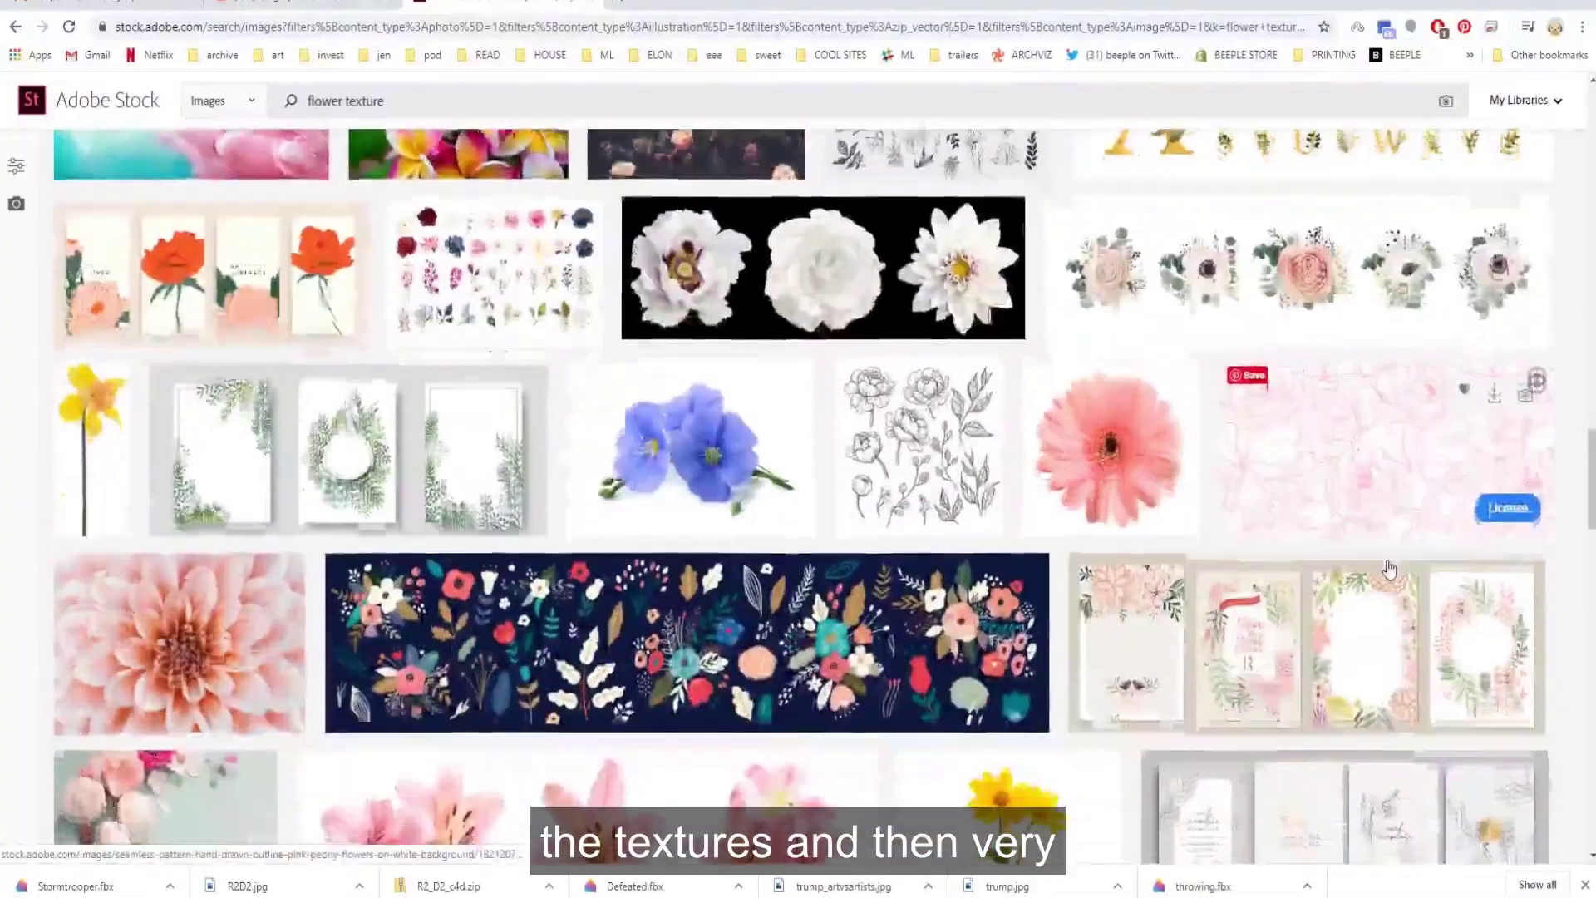
pyautogui.scroll(-10, 1386, 567)
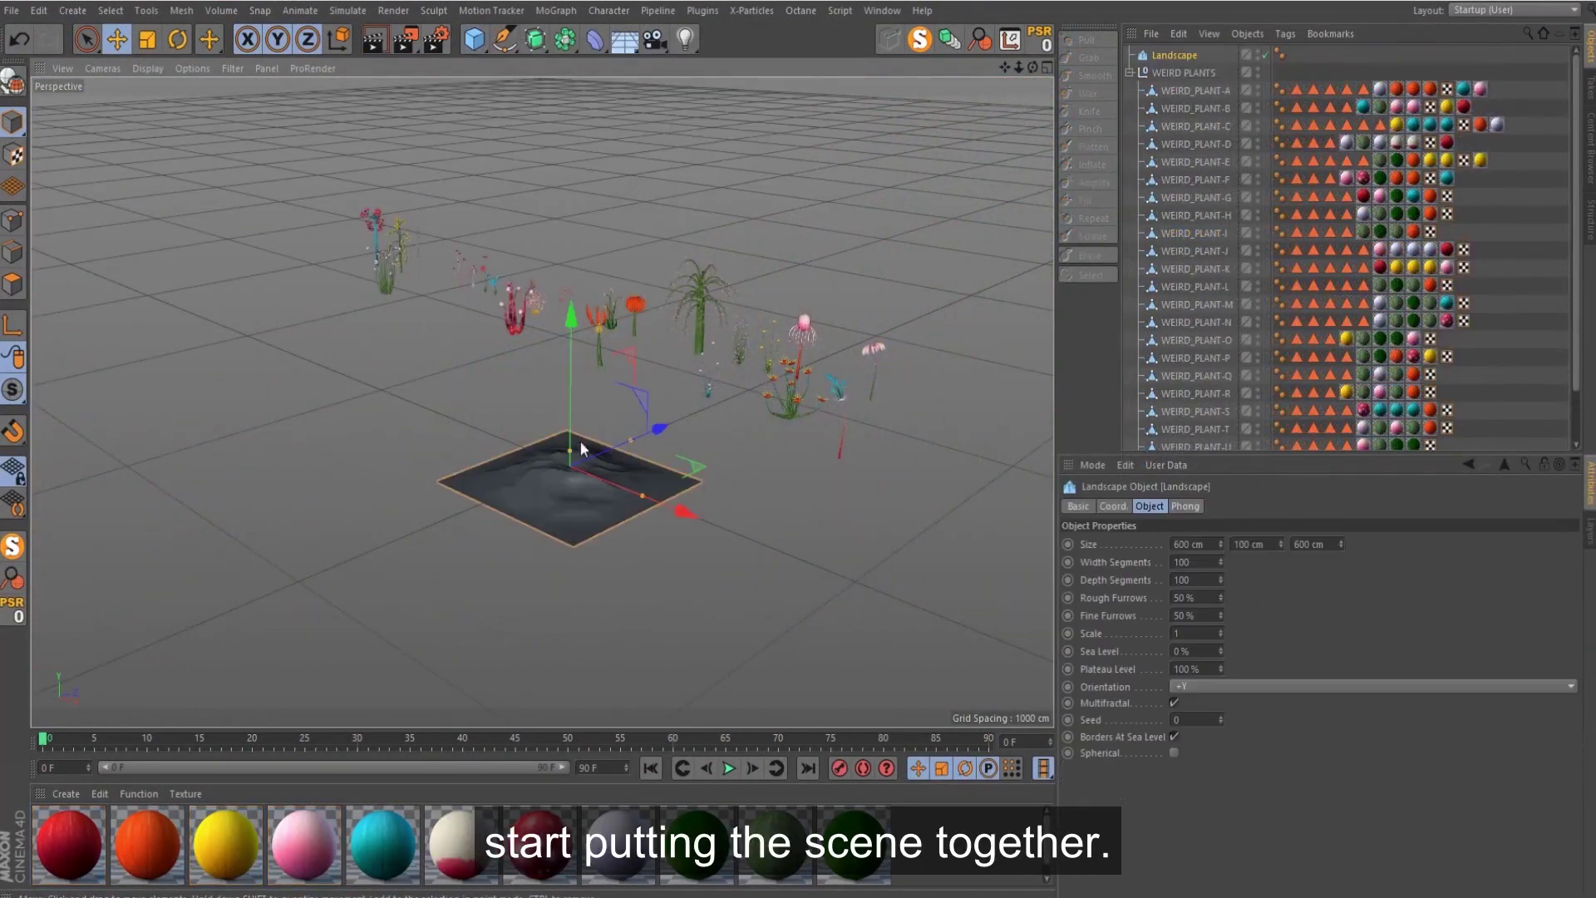
# Make the Landscape editable and sculpt it into hills
pyautogui.scroll(3, 630, 447)
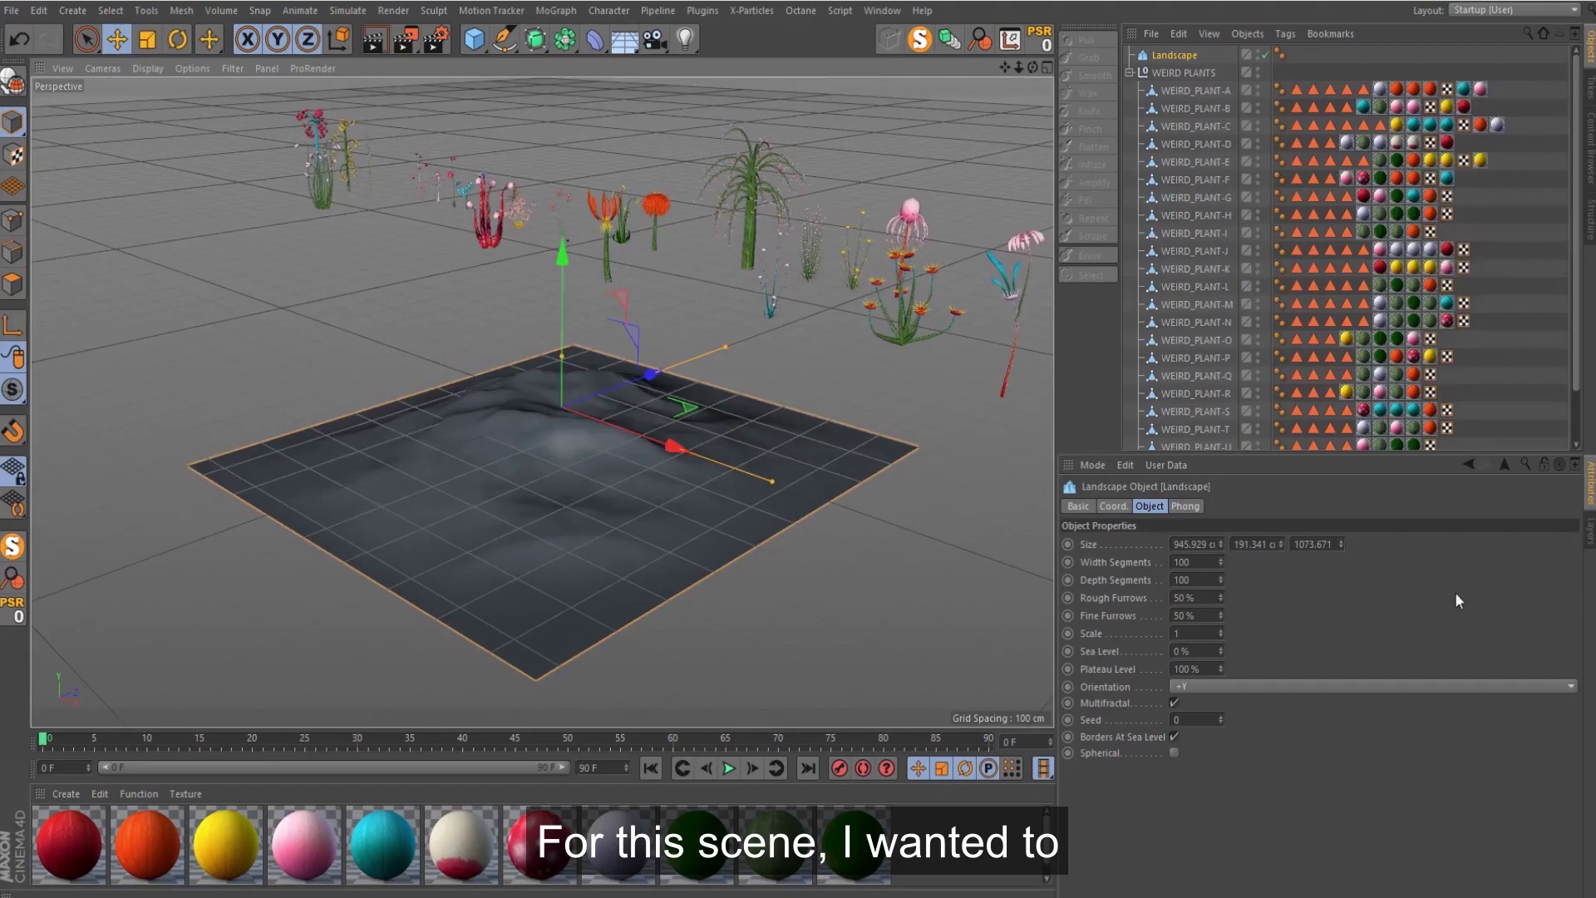
pyautogui.press('c')
pyautogui.scroll(5, 551, 392)
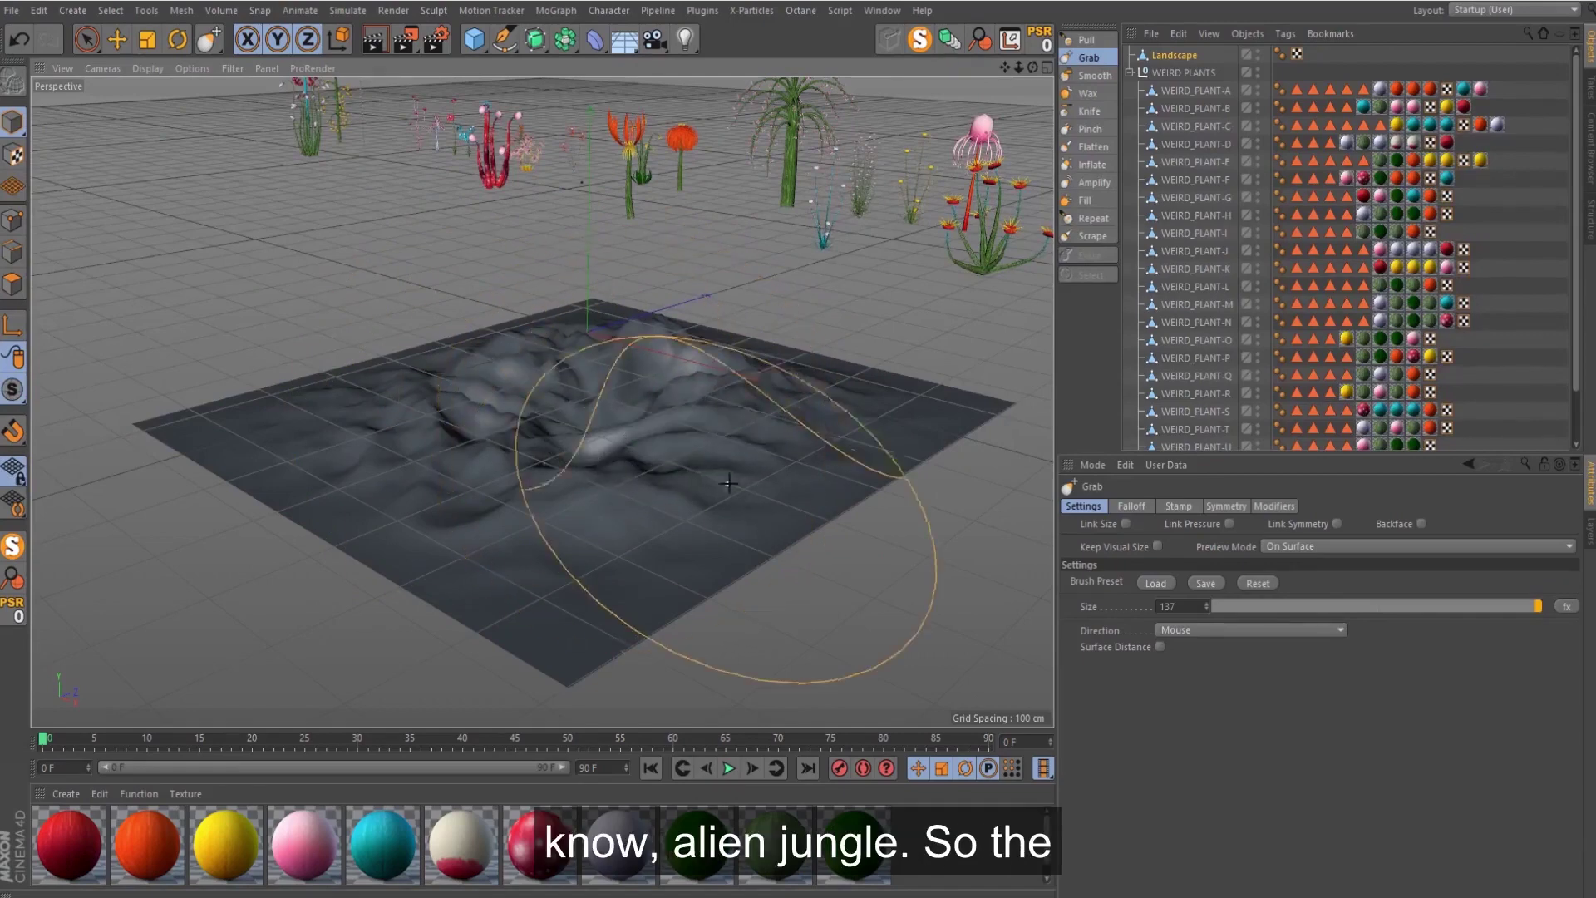
pyautogui.keyDown('alt'); pyautogui.moveTo(728, 482); pyautogui.dragTo(682, 466); pyautogui.keyUp('alt')
pyautogui.press('e')
pyautogui.scroll(3, 630, 480)
pyautogui.scroll(-3, 630, 479)
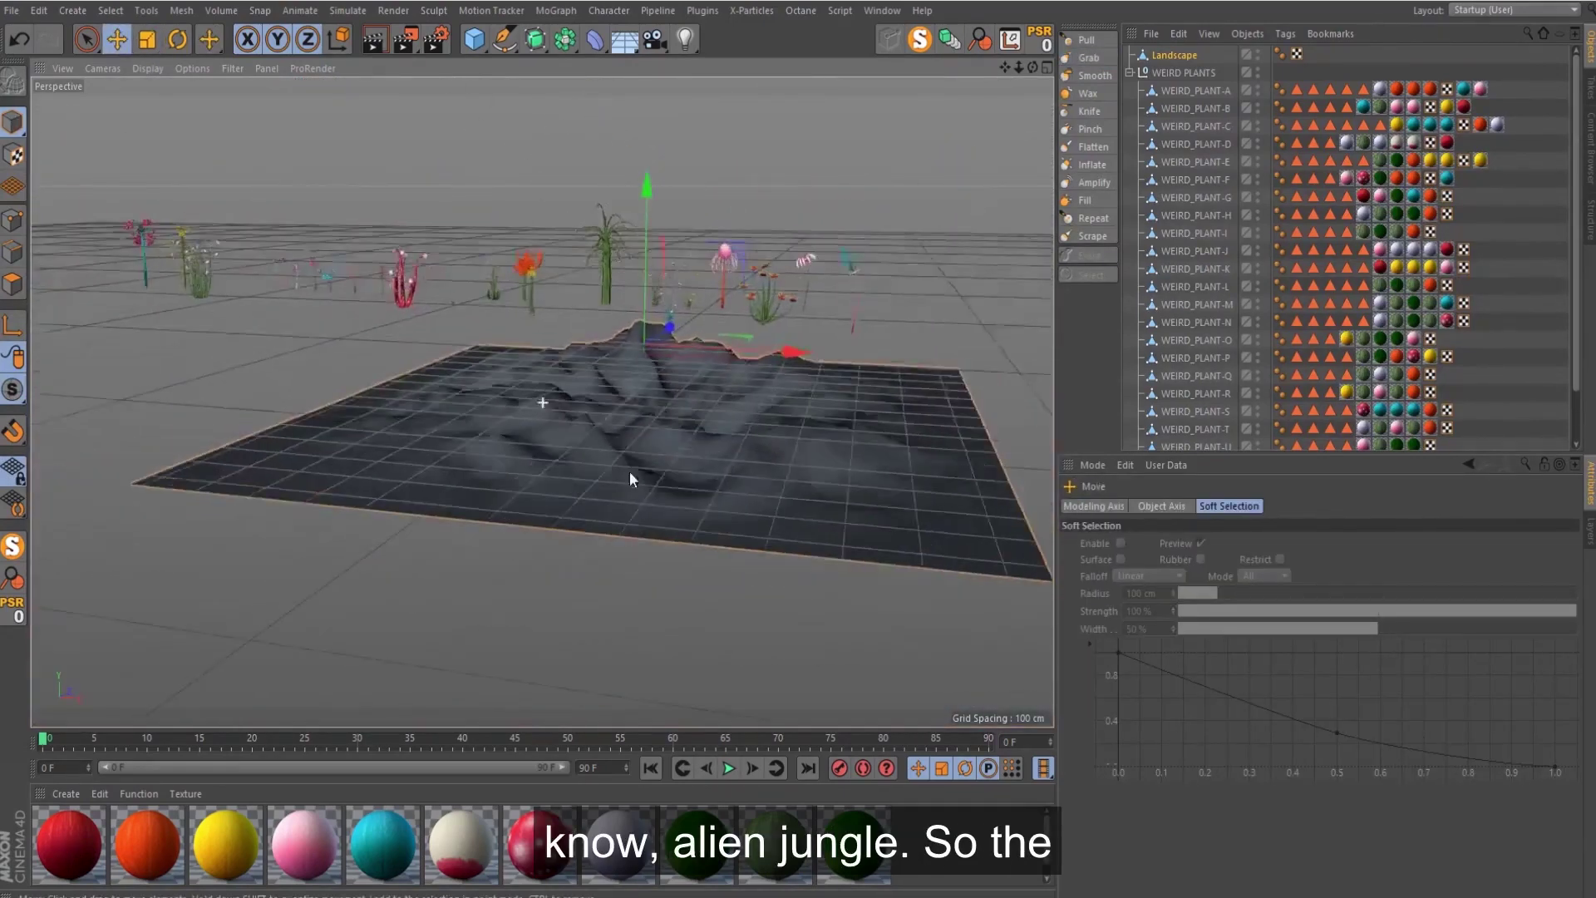
pyautogui.scroll(-5, 630, 479)
# Add a Plane, scale it up and lower it beneath the landscape
pyautogui.click(473, 38)
pyautogui.click(599, 60)
pyautogui.press('t')
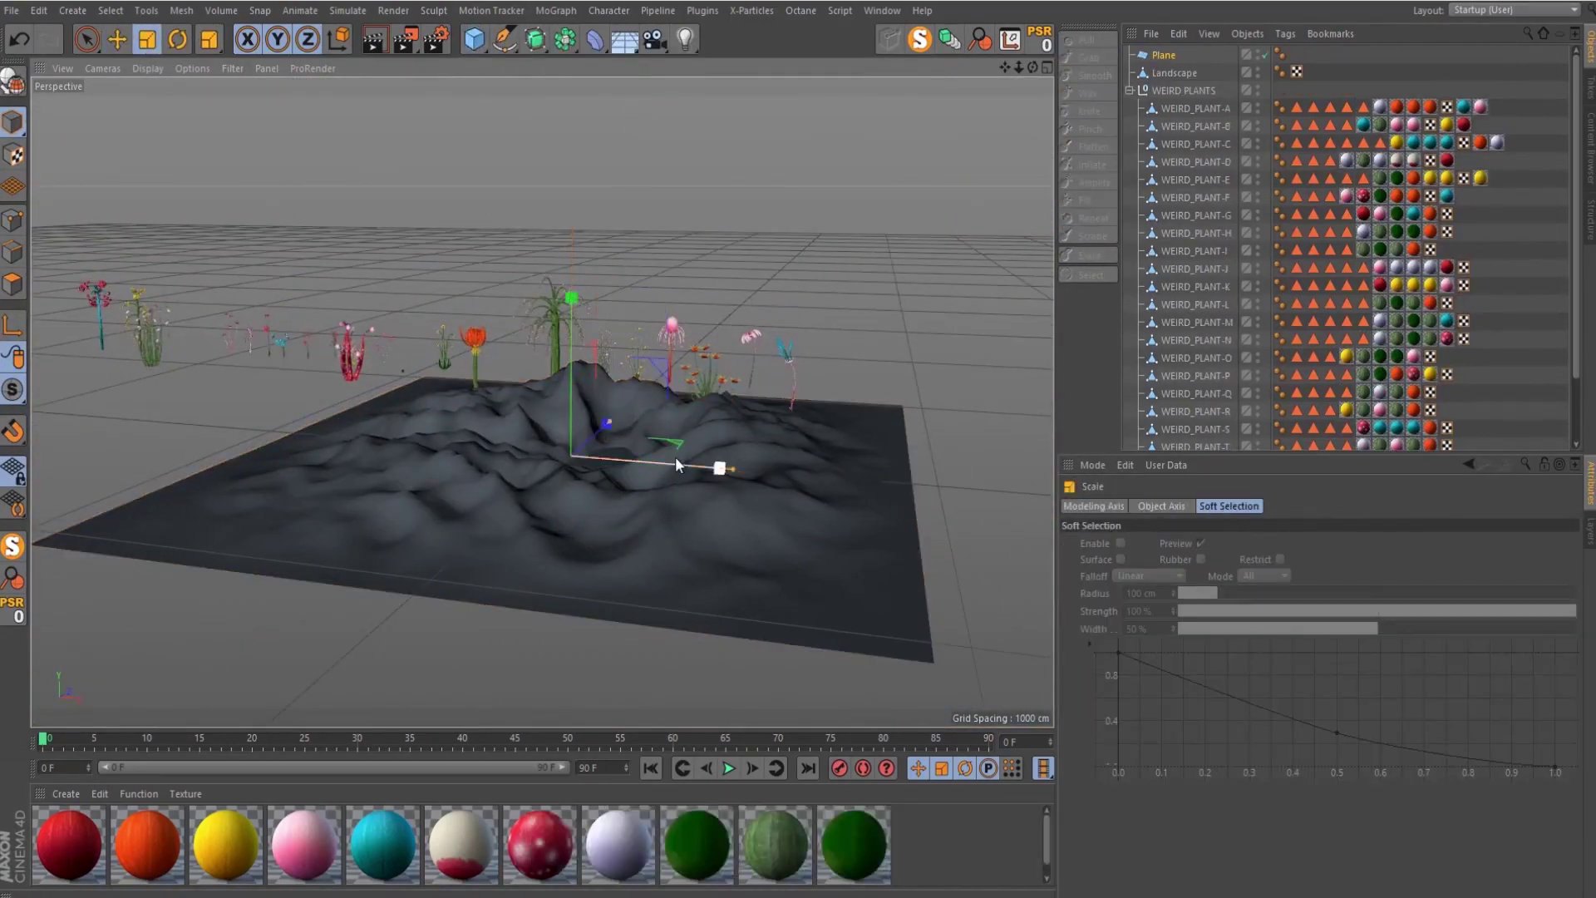
pyautogui.moveTo(571, 271); pyautogui.dragTo(572, 307)
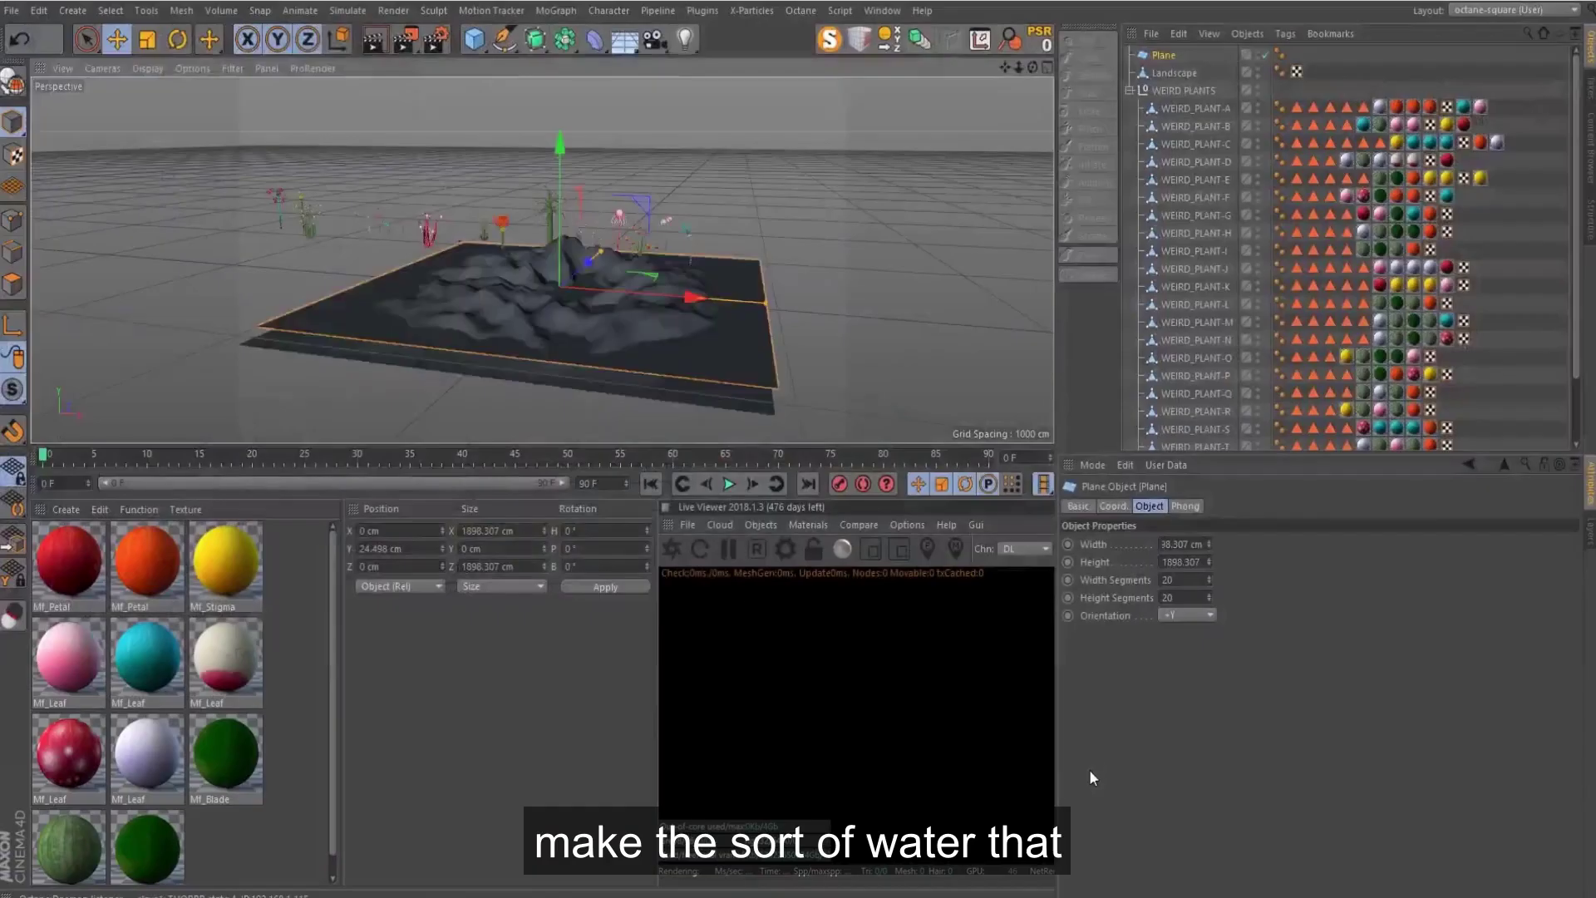
# Enlarge the live viewer and add an Octane Scatter containing the WEIRD PLANTS group
pyautogui.click(381, 780)
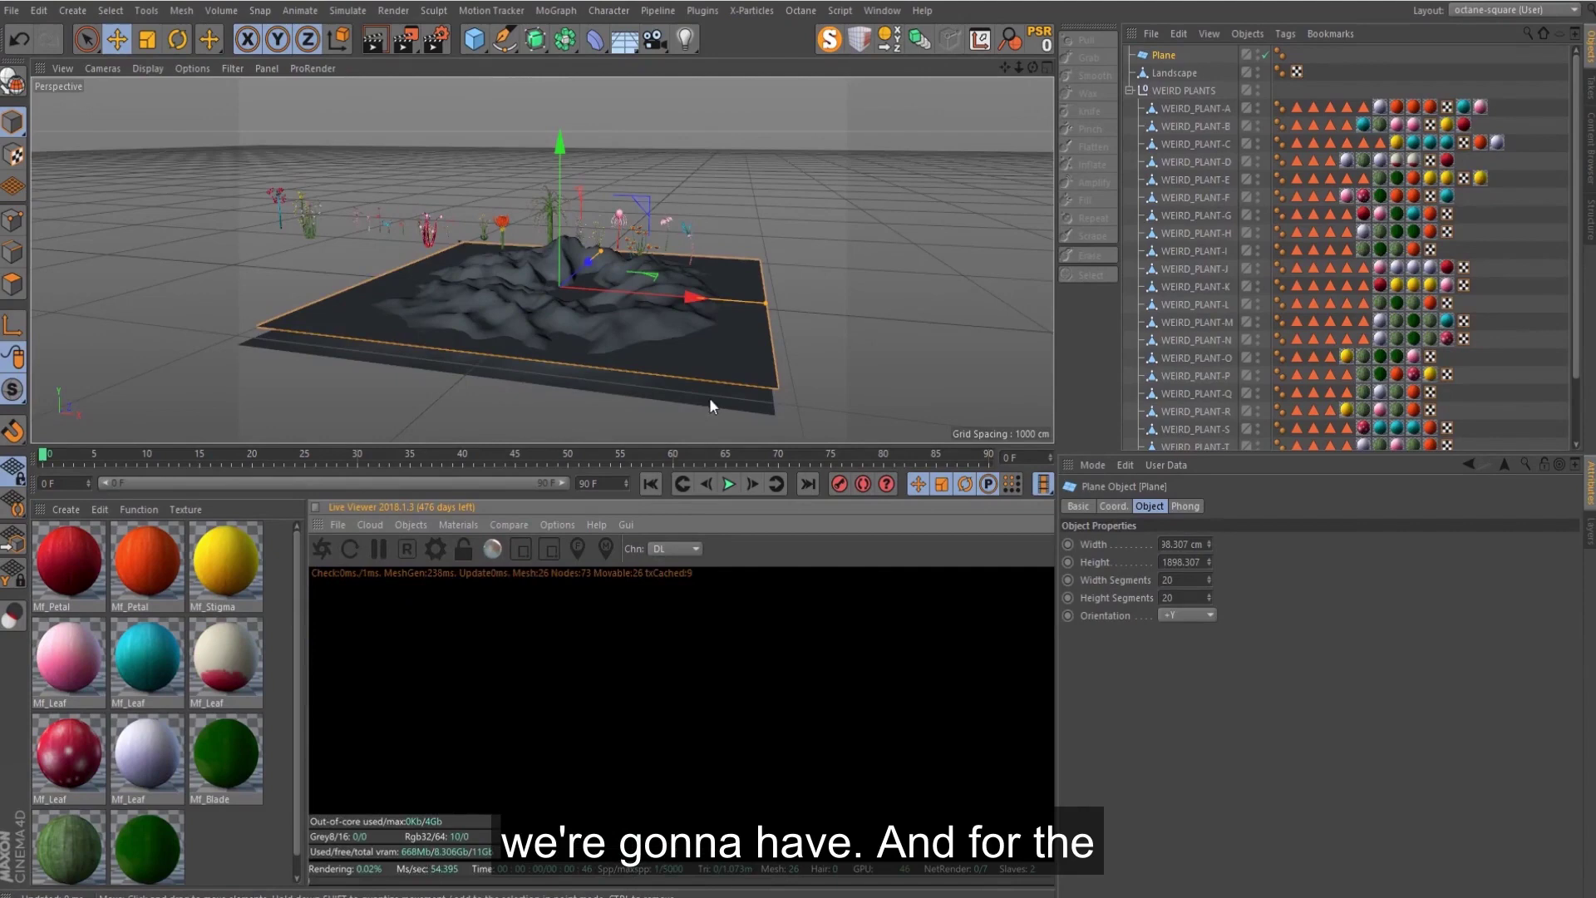
pyautogui.moveTo(673, 445); pyautogui.dragTo(673, 329)
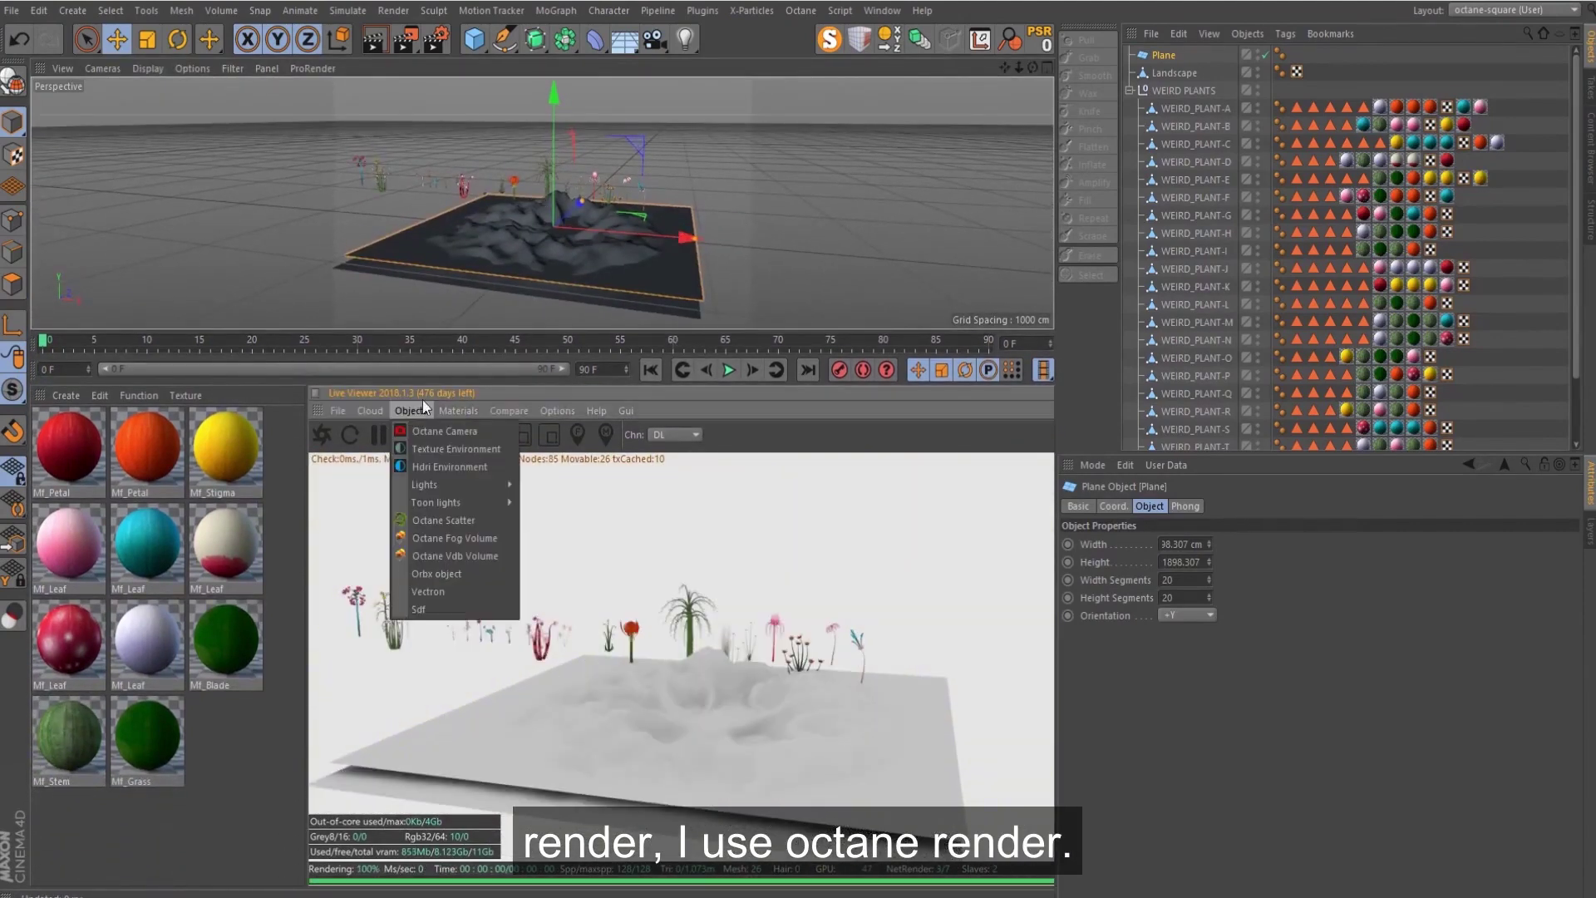
pyautogui.click(443, 520)
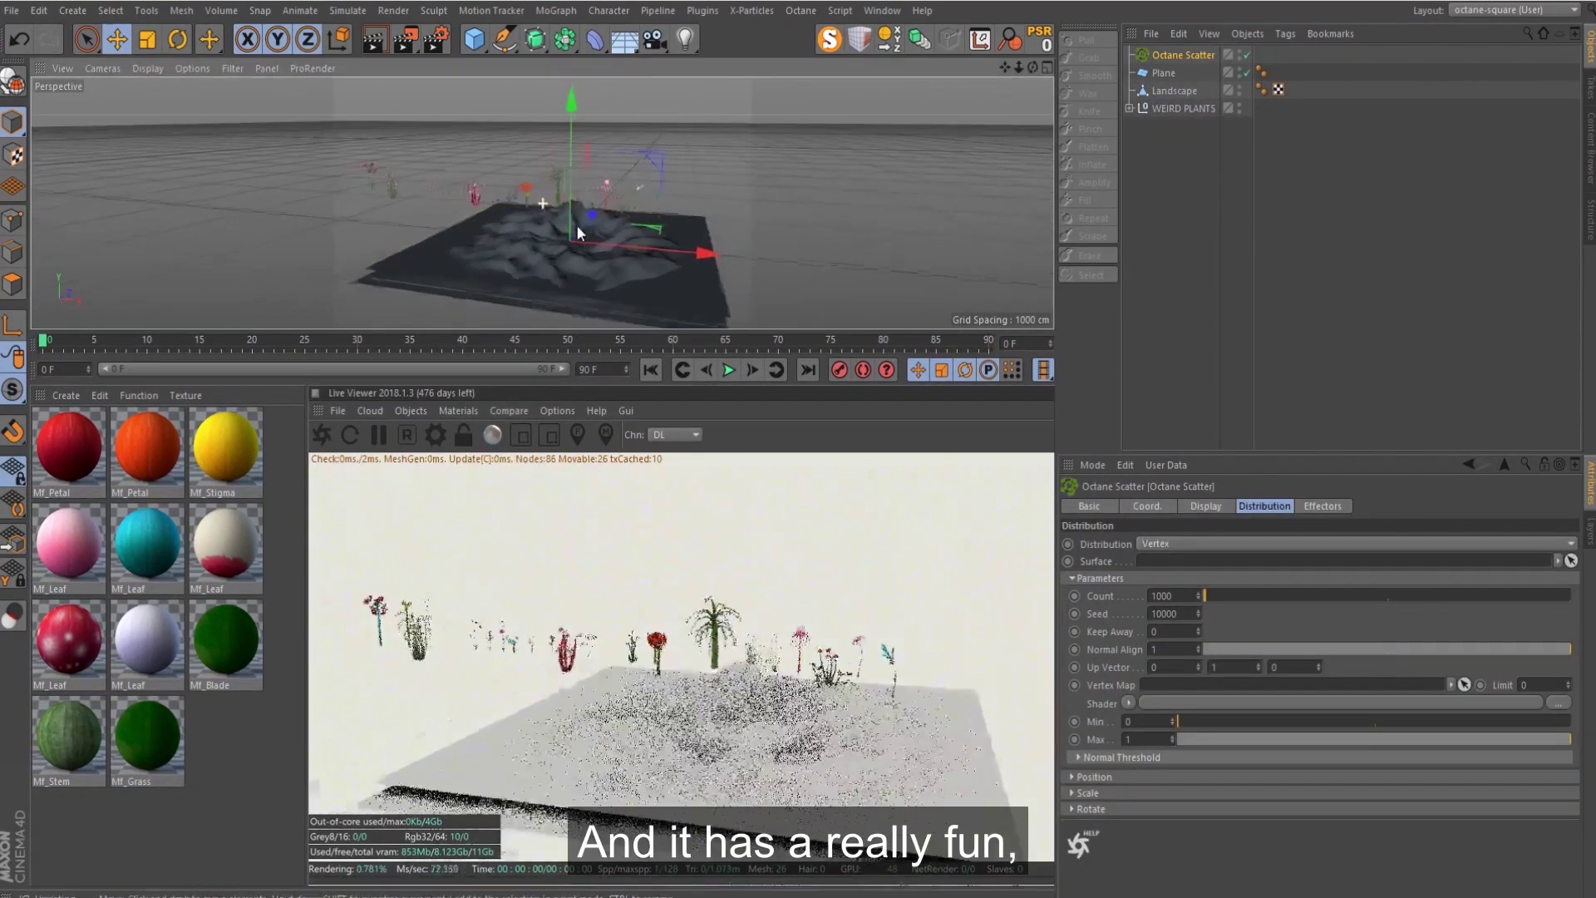
pyautogui.click(1128, 108)
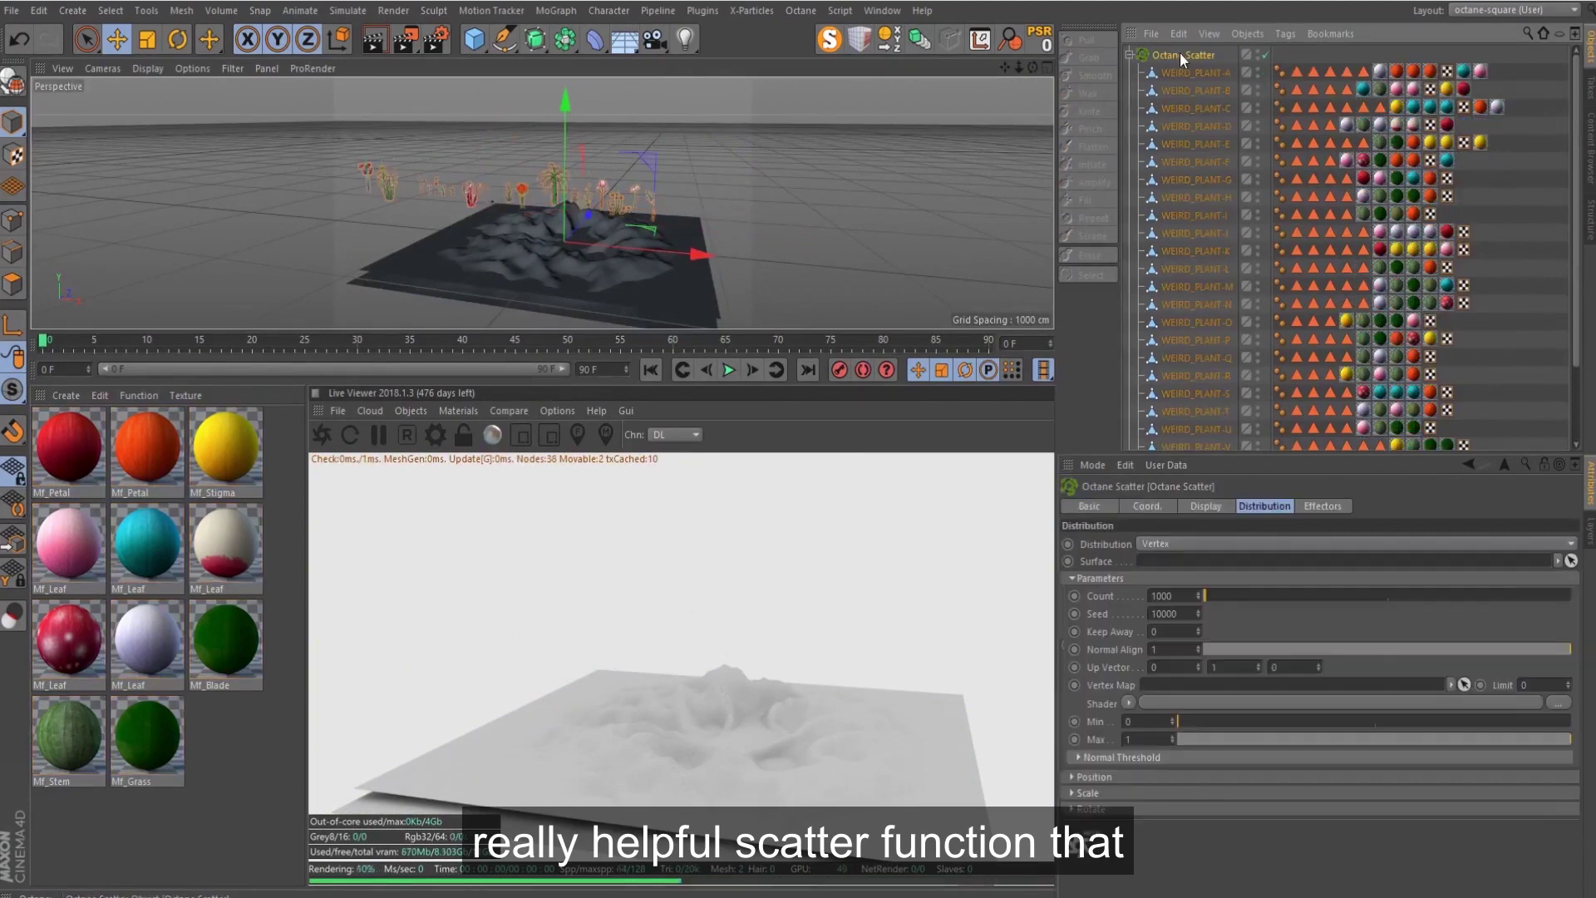
pyautogui.moveTo(1180, 127); pyautogui.dragTo(1158, 61)
# Set the scatter to Surface distribution on the Landscape with Normal Align 0 for upright plants
pyautogui.click(1195, 108)
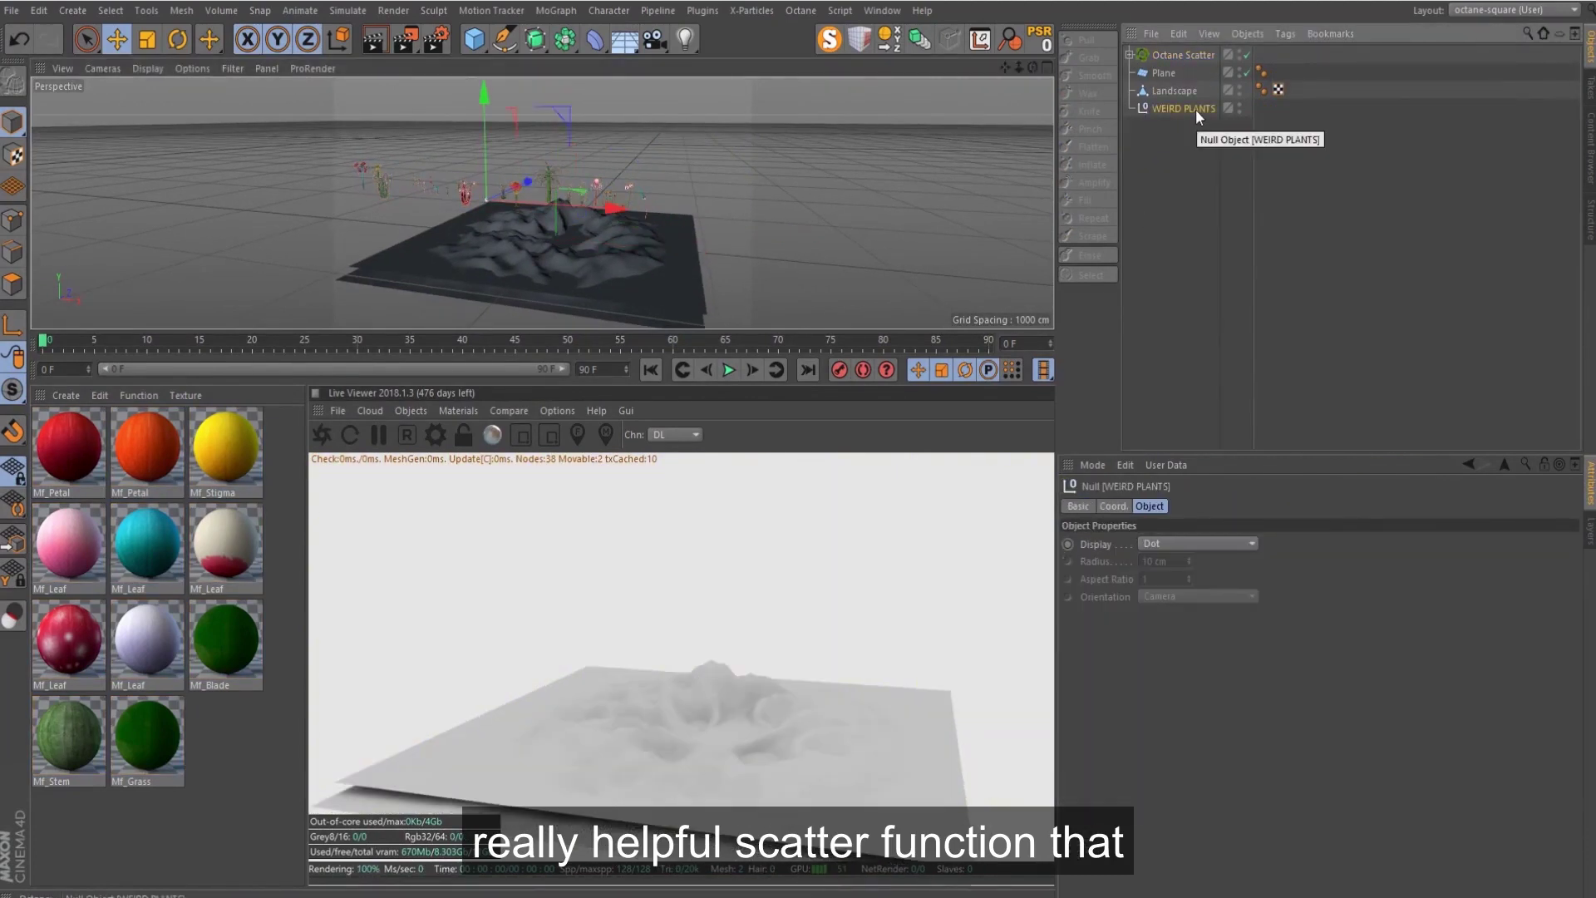
pyautogui.hotkey('ctrl', 'z')
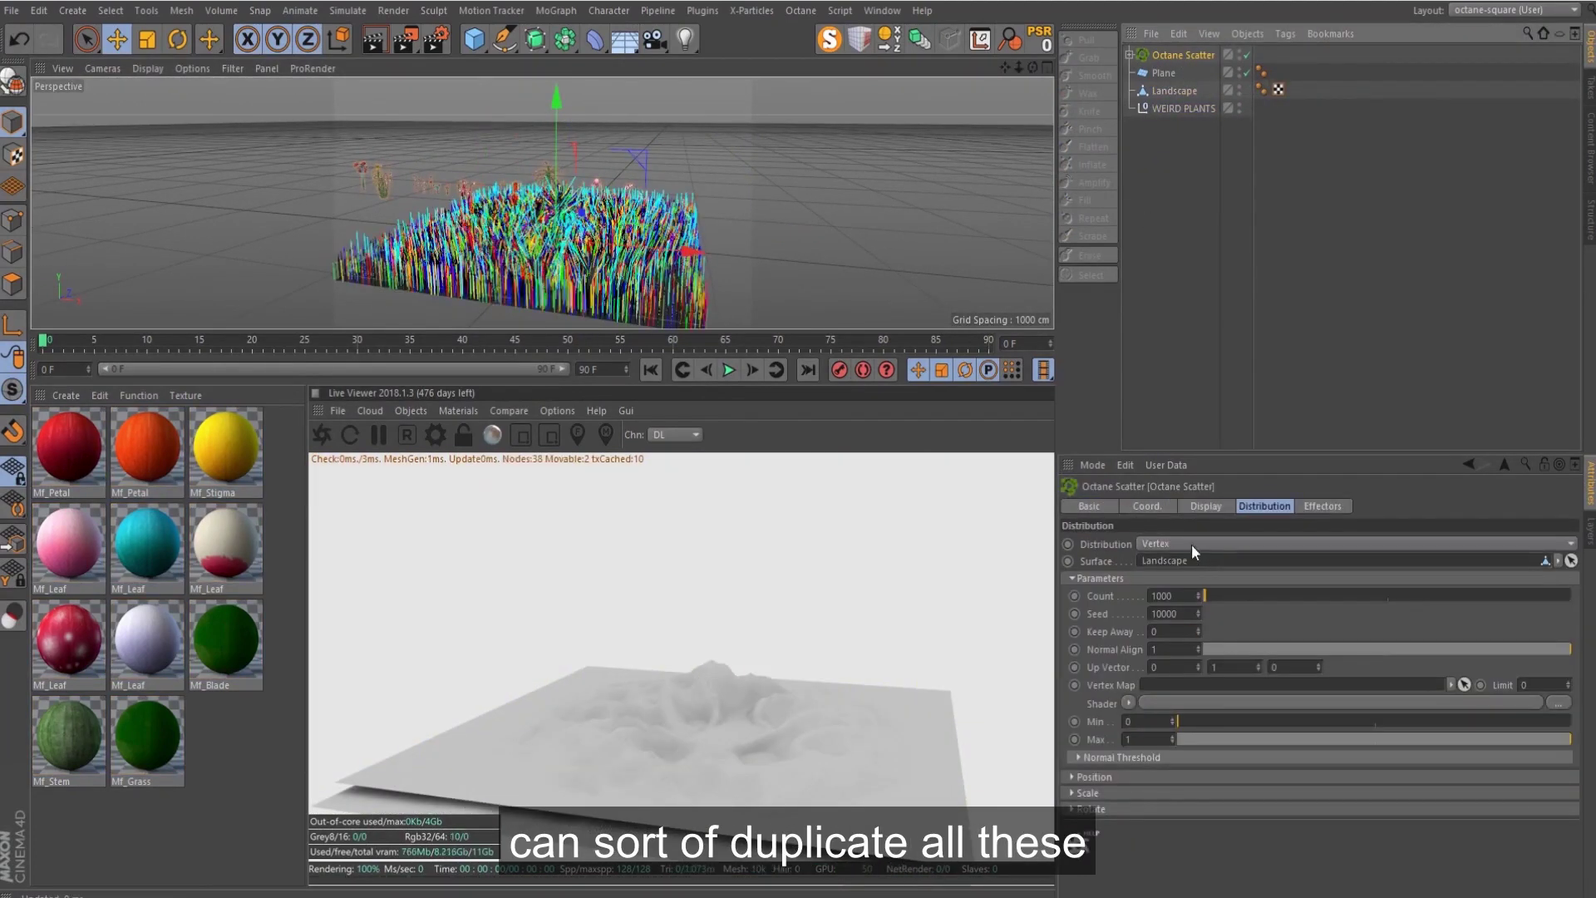
pyautogui.click(1191, 543)
pyautogui.click(1187, 569)
pyautogui.moveTo(1562, 649); pyautogui.dragTo(1202, 649)
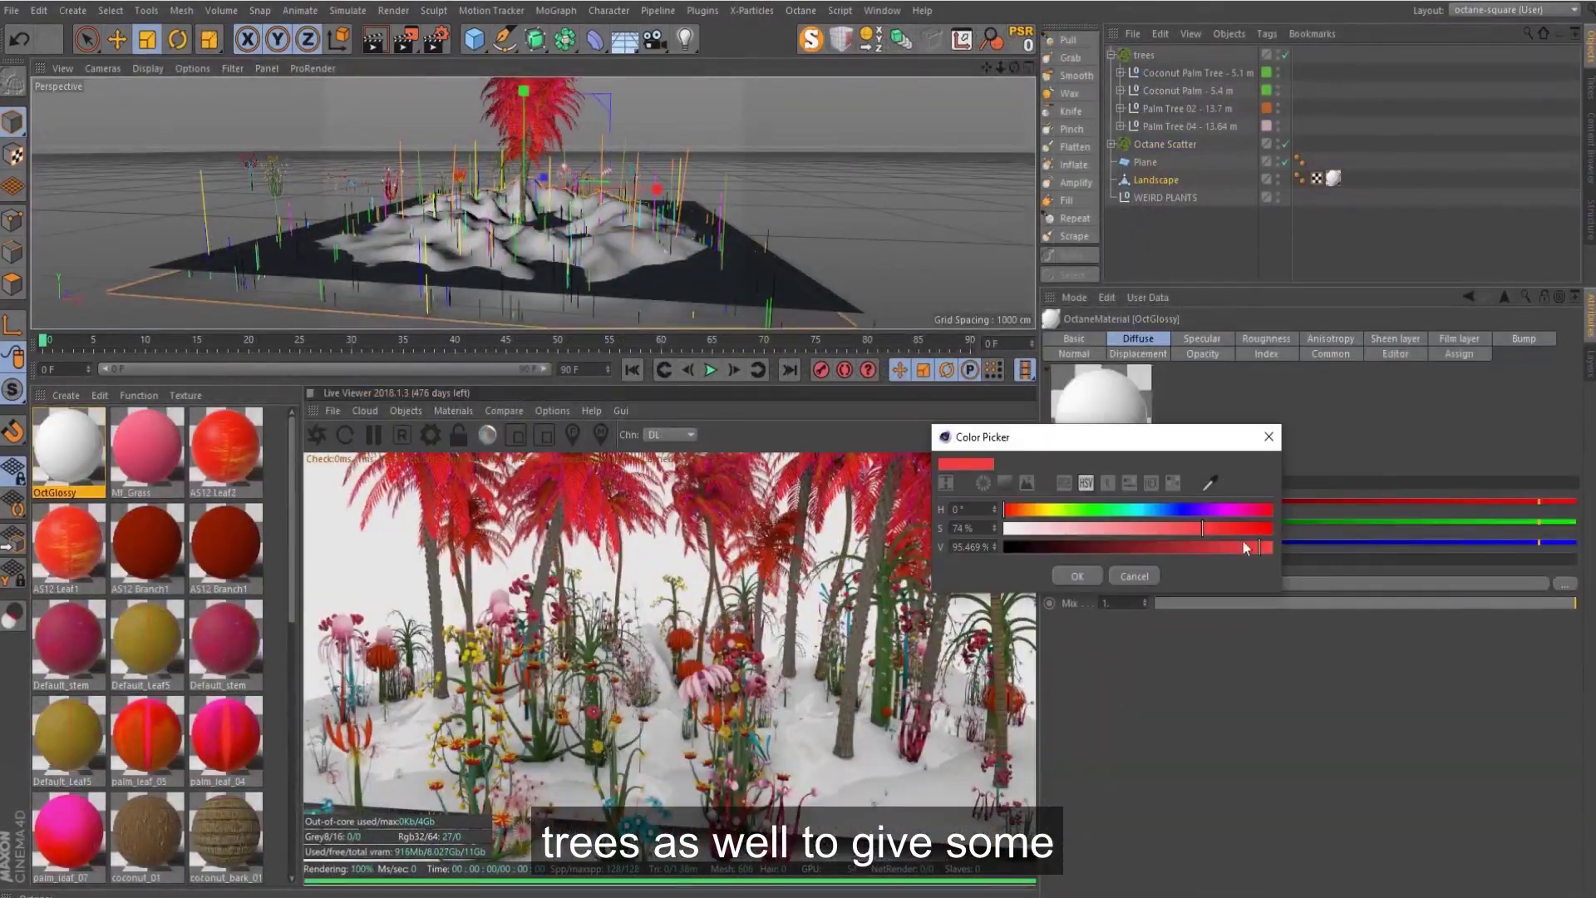
# Confirm the pink landscape colour, then browse 'paint mixed' results, opening the orange-blue and teal-orange images
pyautogui.click(1080, 576)
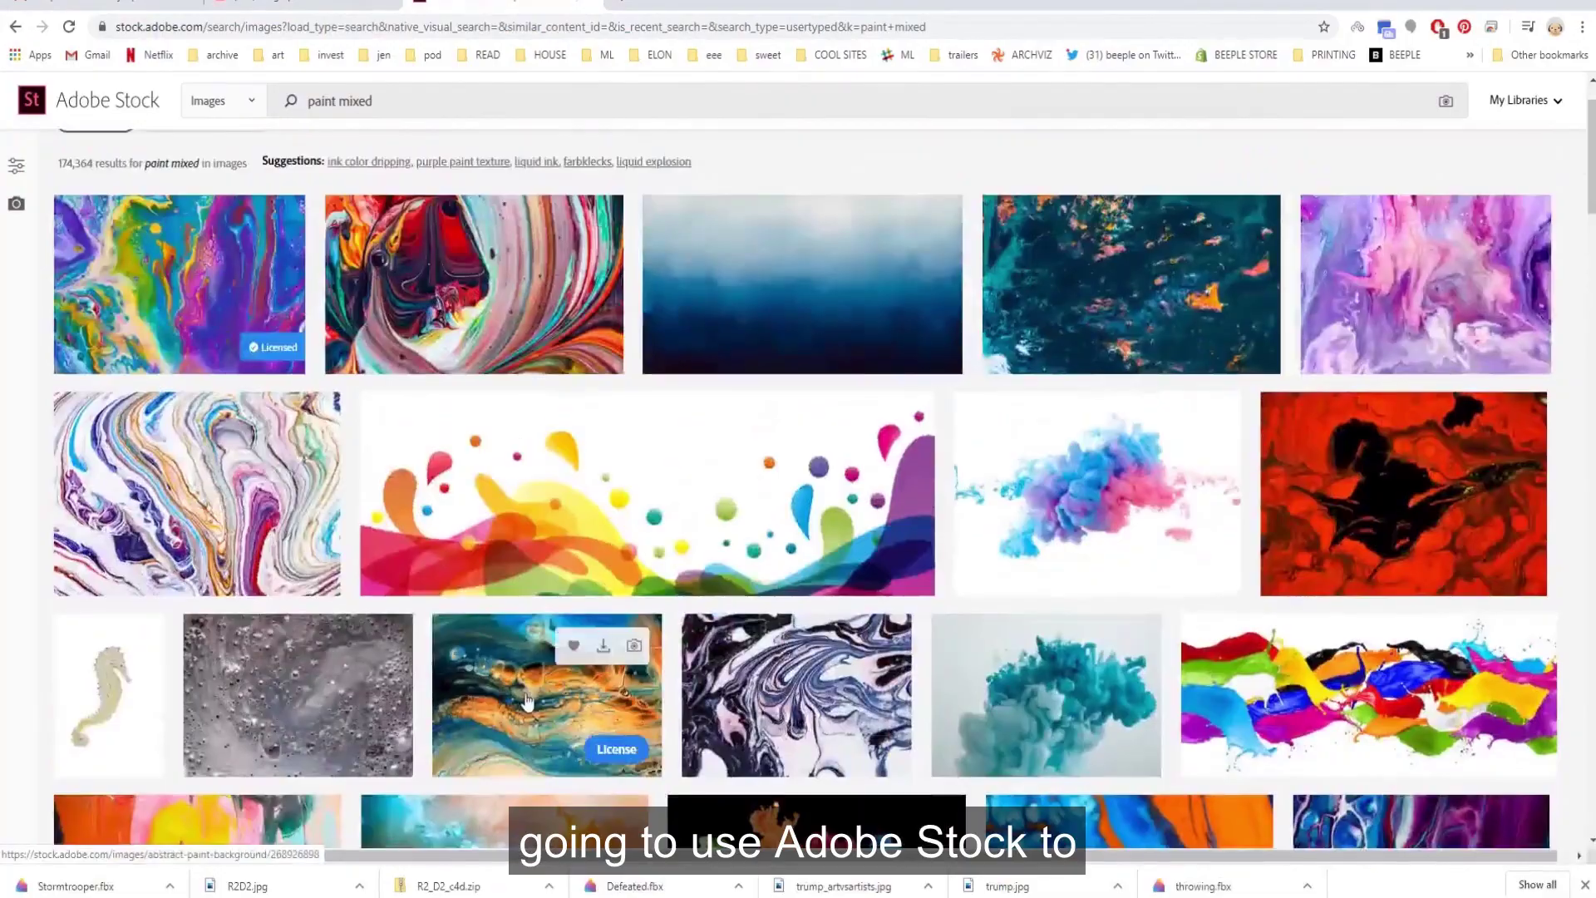
pyautogui.click(545, 690)
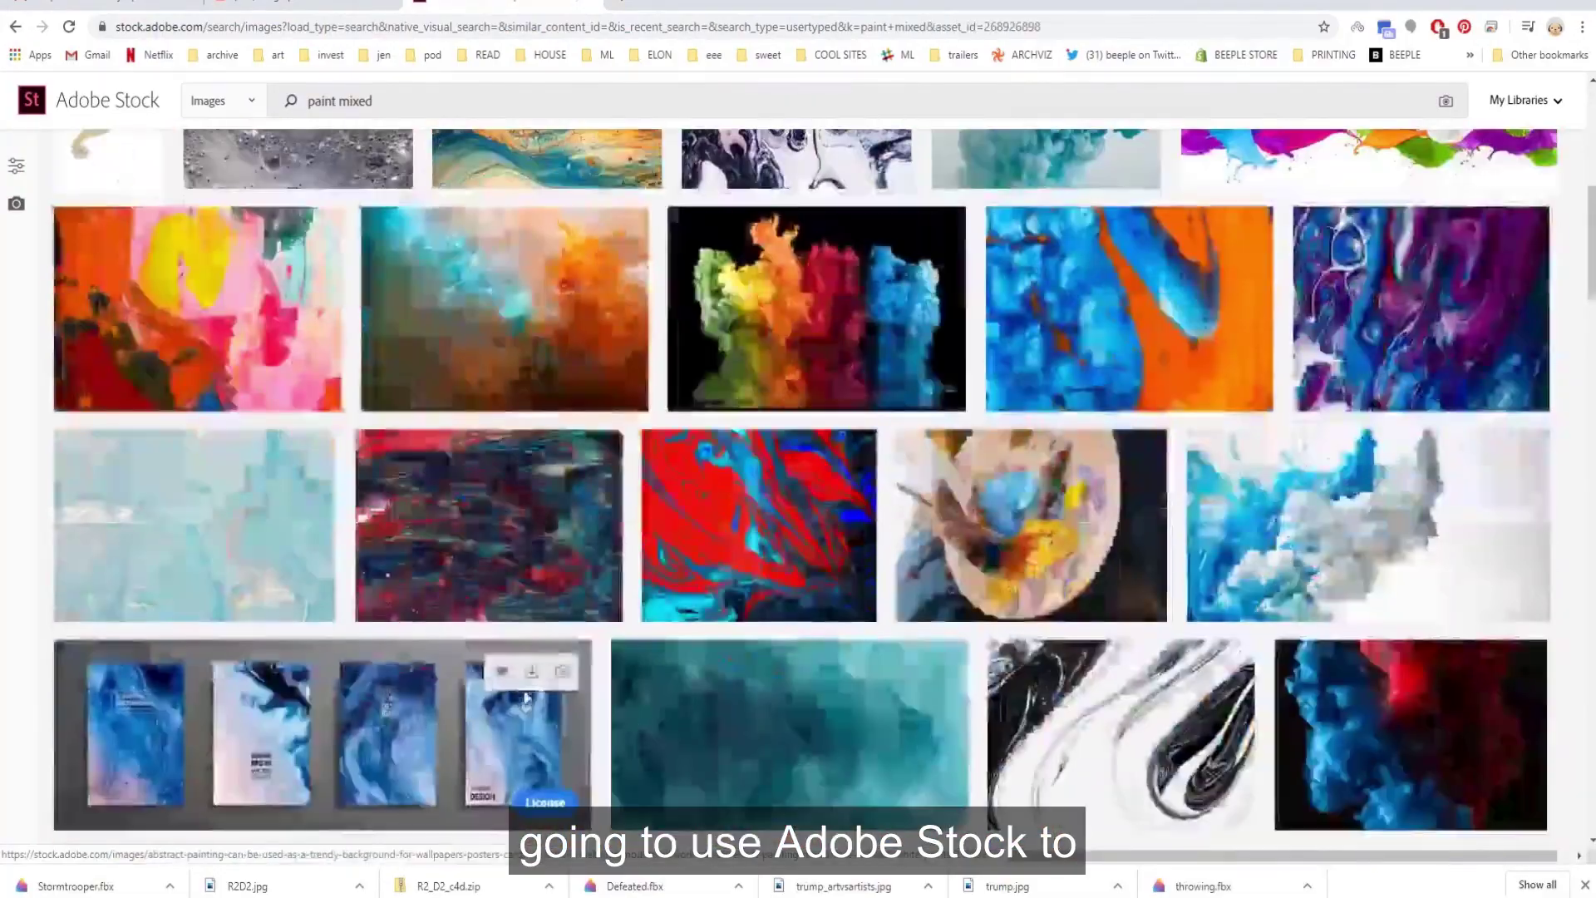
pyautogui.scroll(-15, 826, 740)
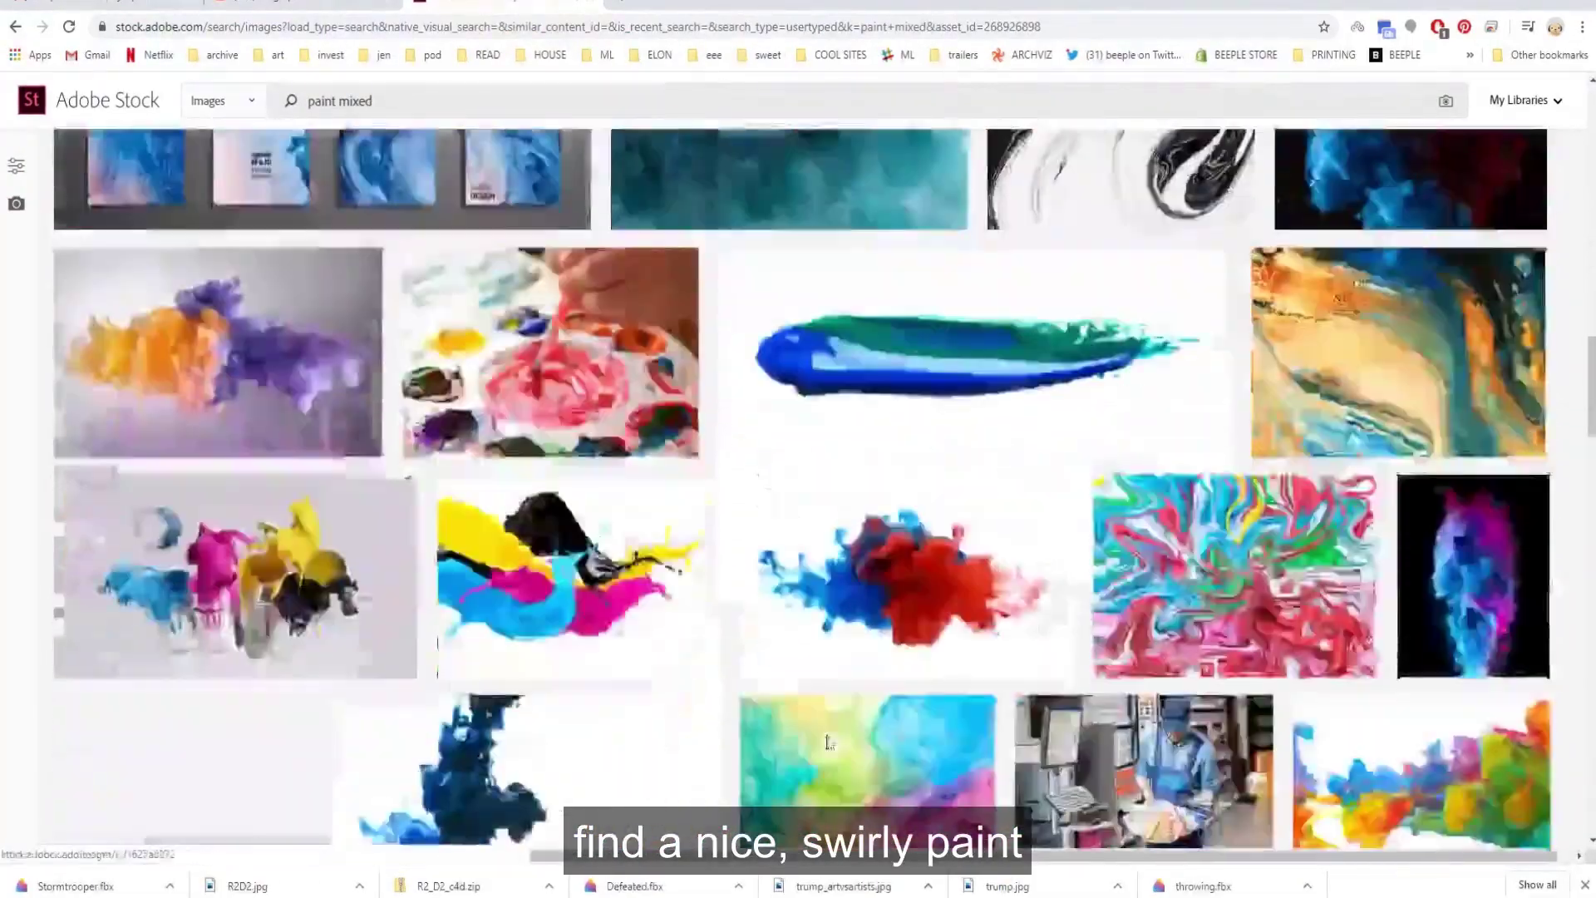
pyautogui.scroll(-5, 830, 741)
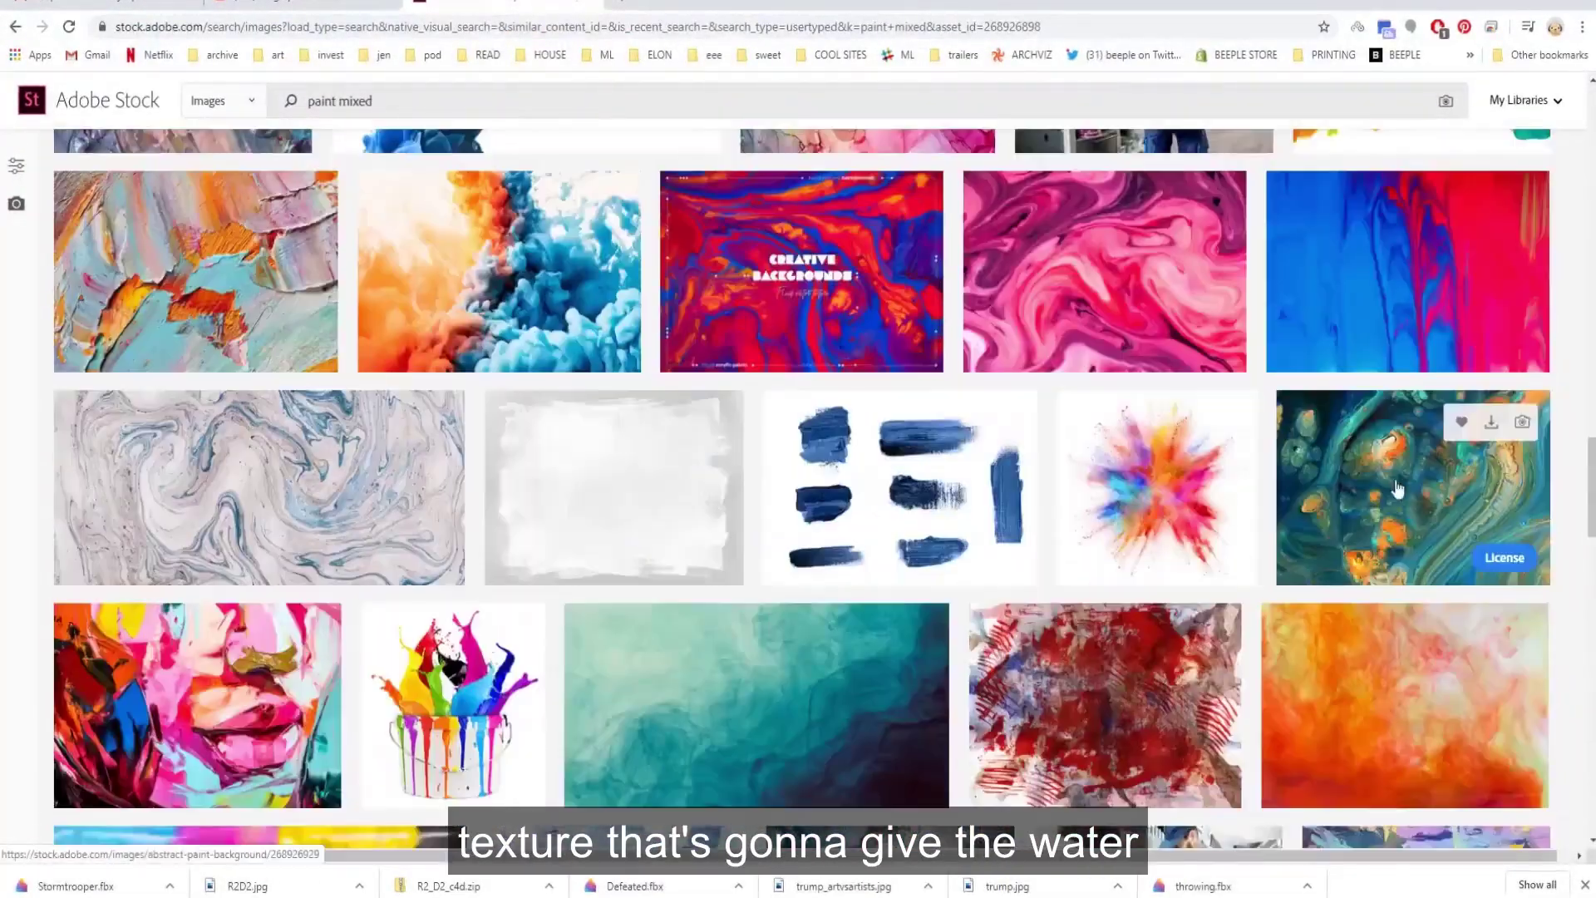
pyautogui.click(1298, 559)
pyautogui.scroll(-12, 1164, 548)
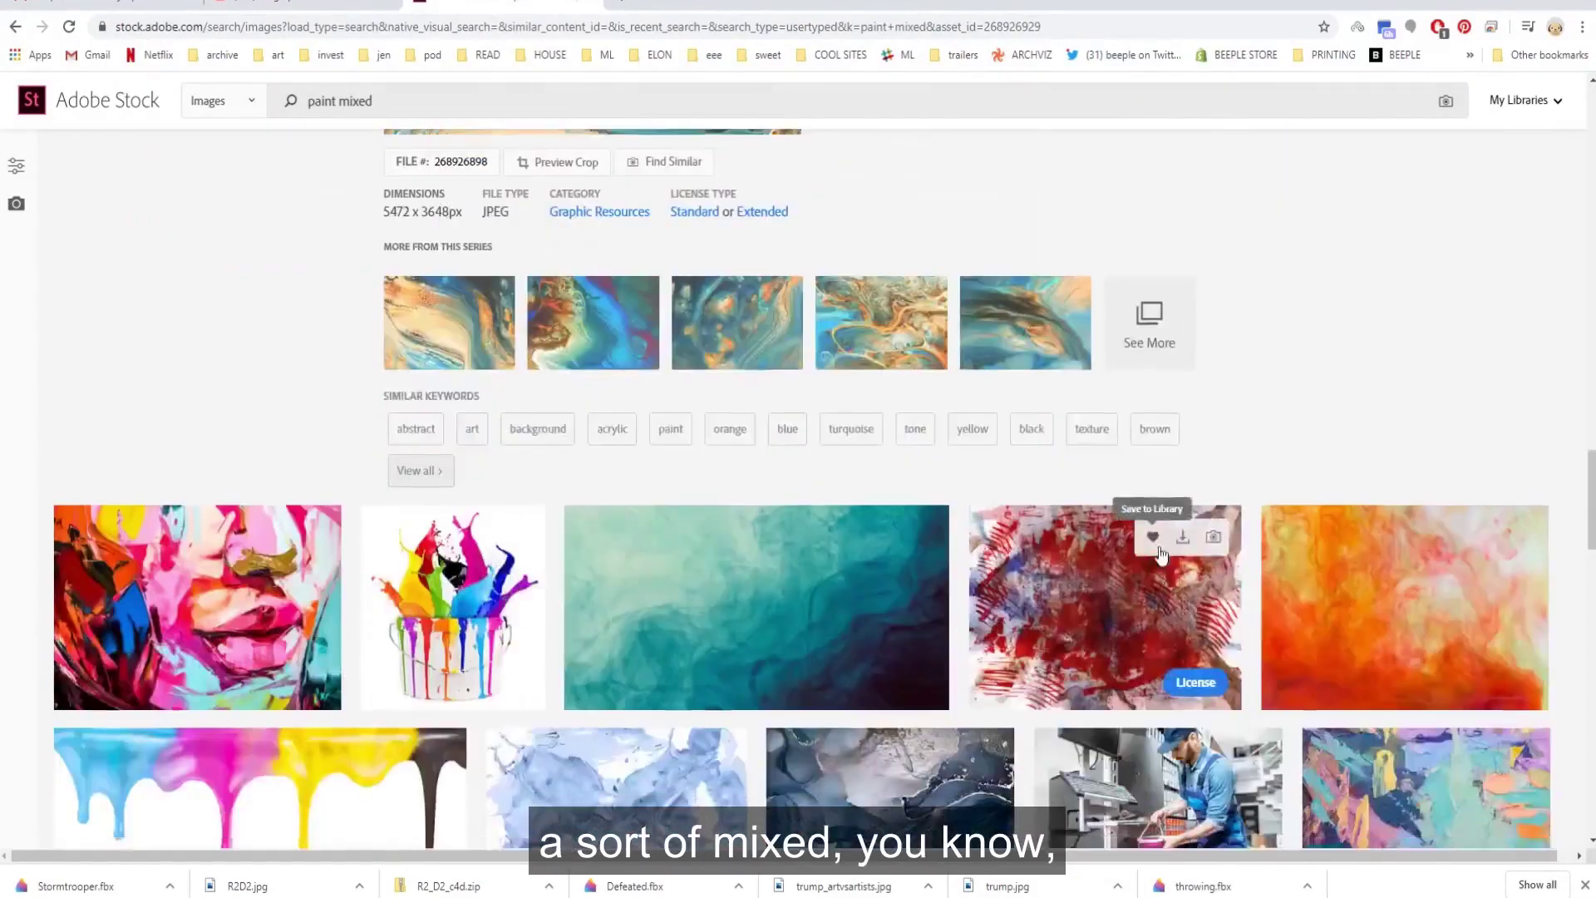
pyautogui.scroll(-15, 1161, 554)
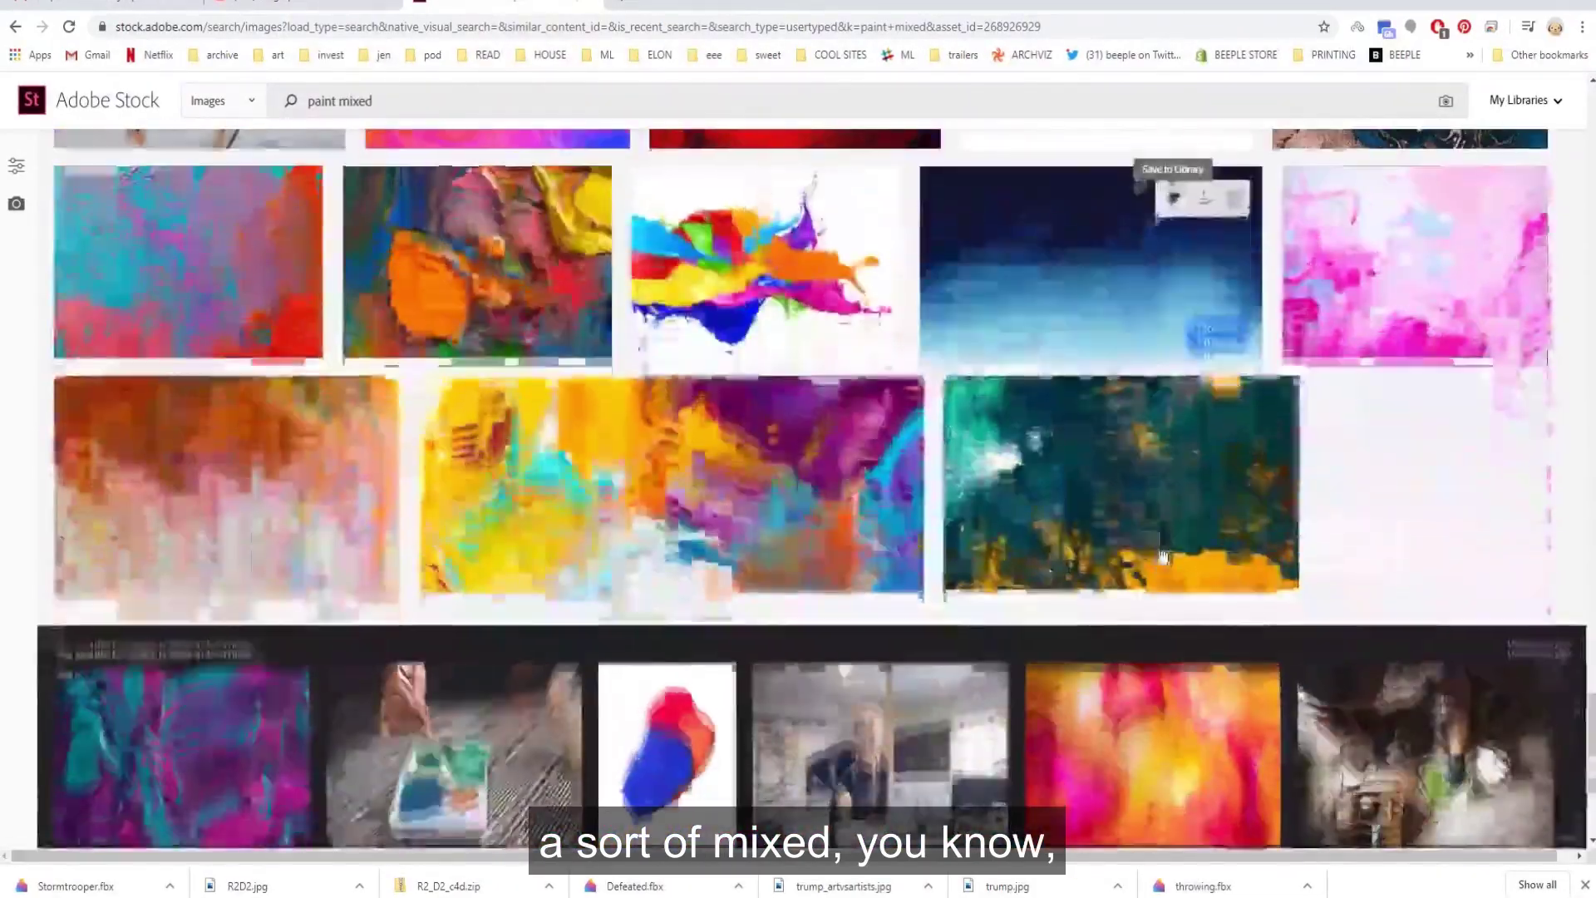
pyautogui.scroll(15, 1161, 553)
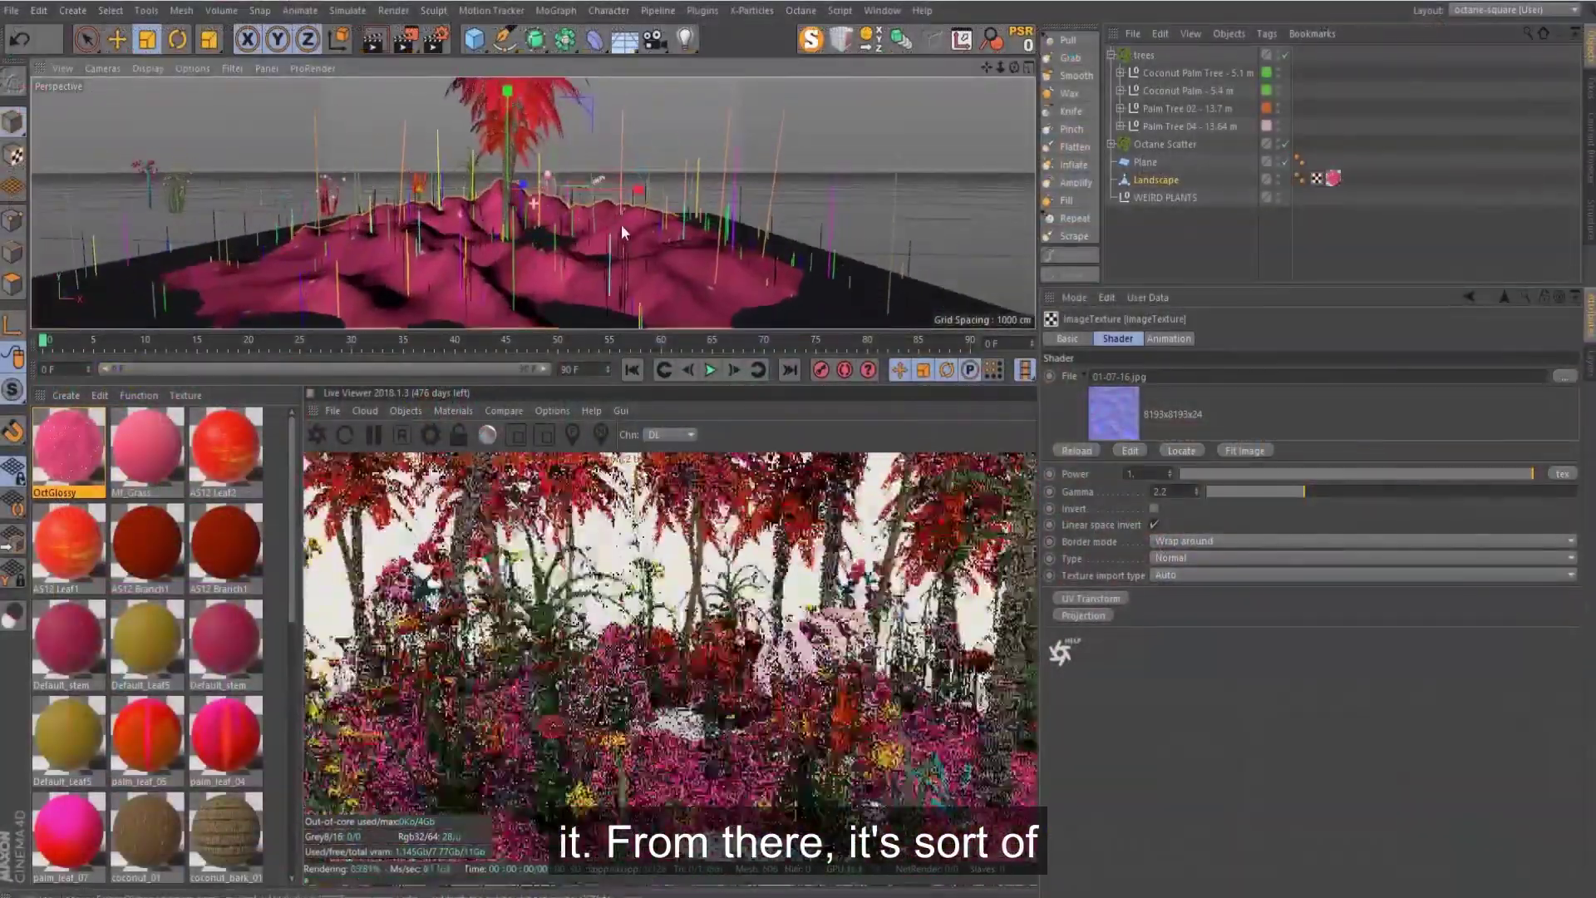
# Add an Octane Daylight, apply the white glossy material to the Plane, and scale up the landscape
pyautogui.click(545, 491)
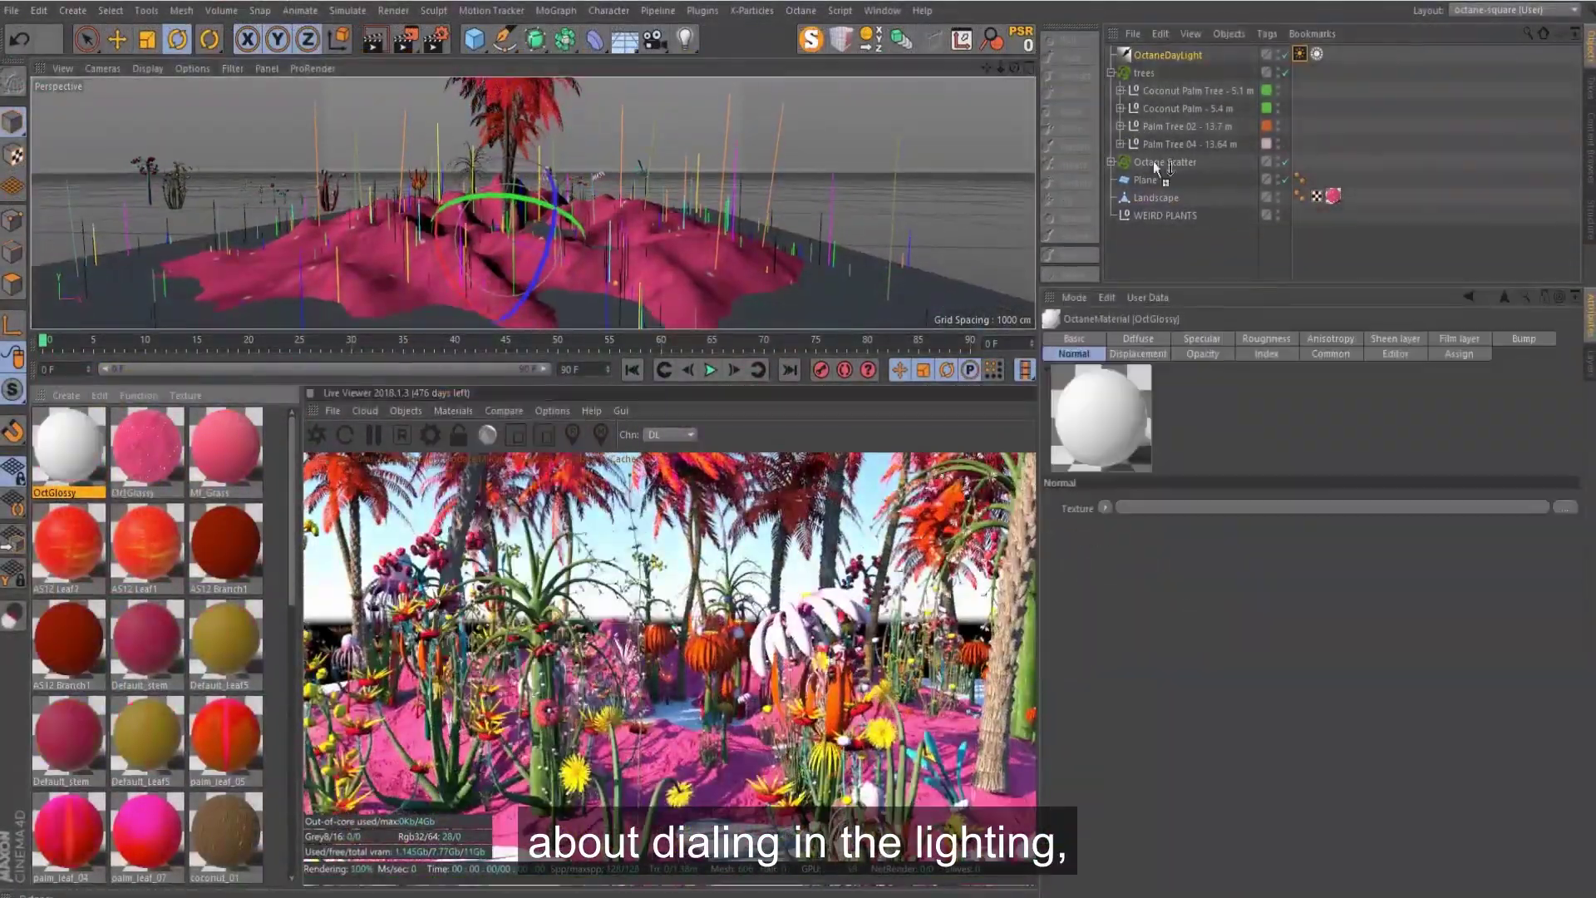
pyautogui.moveTo(1161, 167); pyautogui.dragTo(1146, 180)
pyautogui.moveTo(513, 100); pyautogui.dragTo(509, 141)
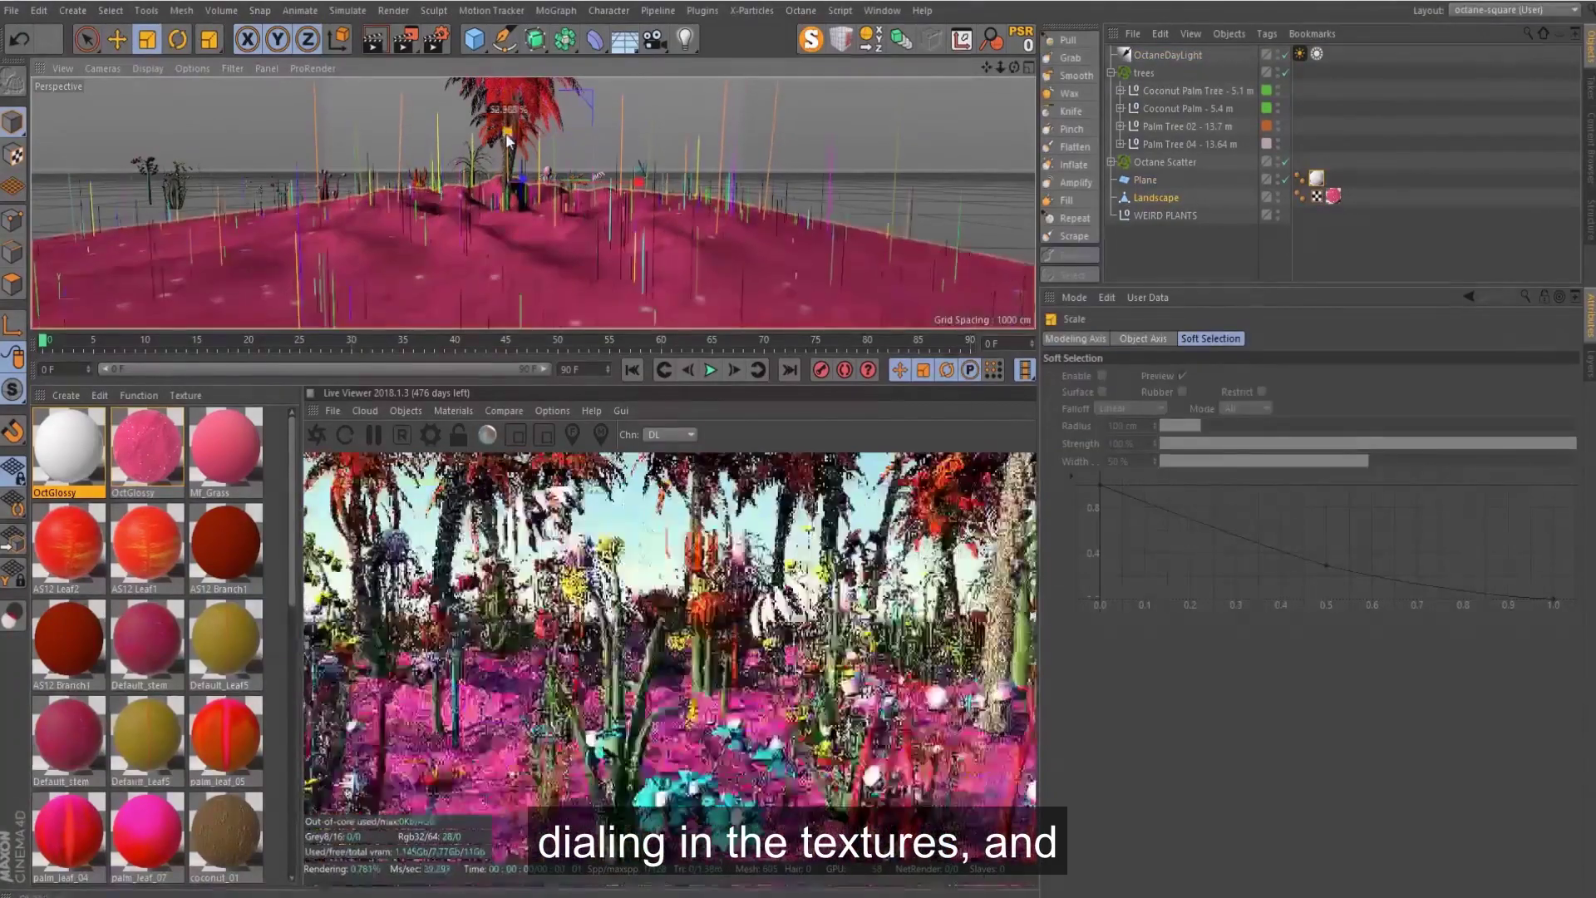
# Adjust the Plane's glossy water material settings
pyautogui.click(69, 449)
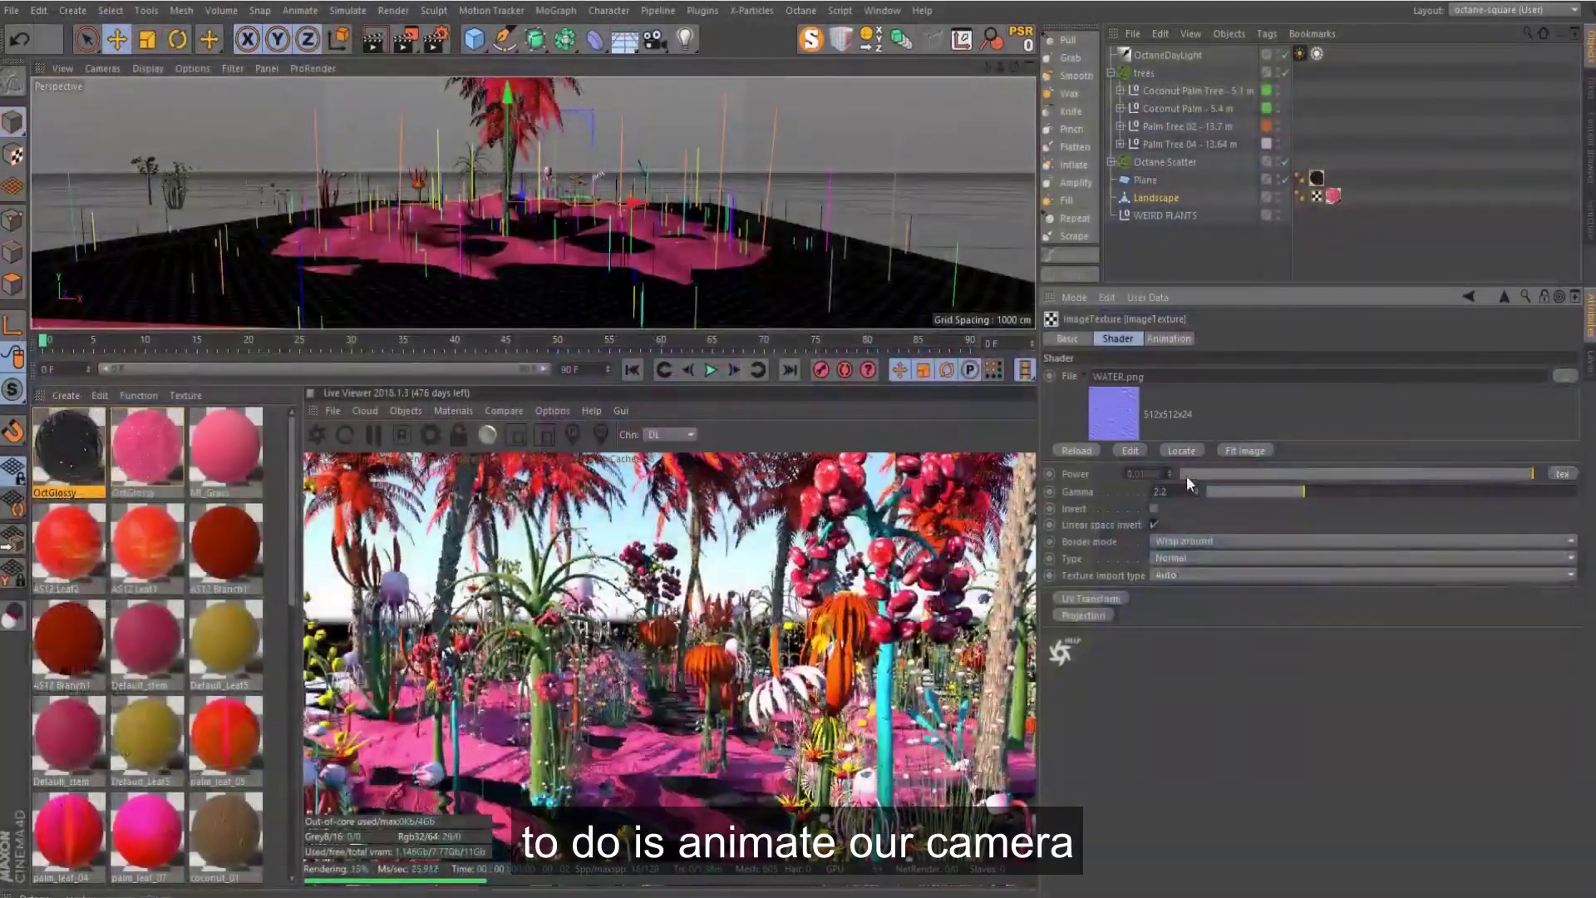
pyautogui.click(1503, 297)
pyautogui.keyDown('alt'); pyautogui.moveTo(544, 299); pyautogui.dragTo(541, 261); pyautogui.keyUp('alt')
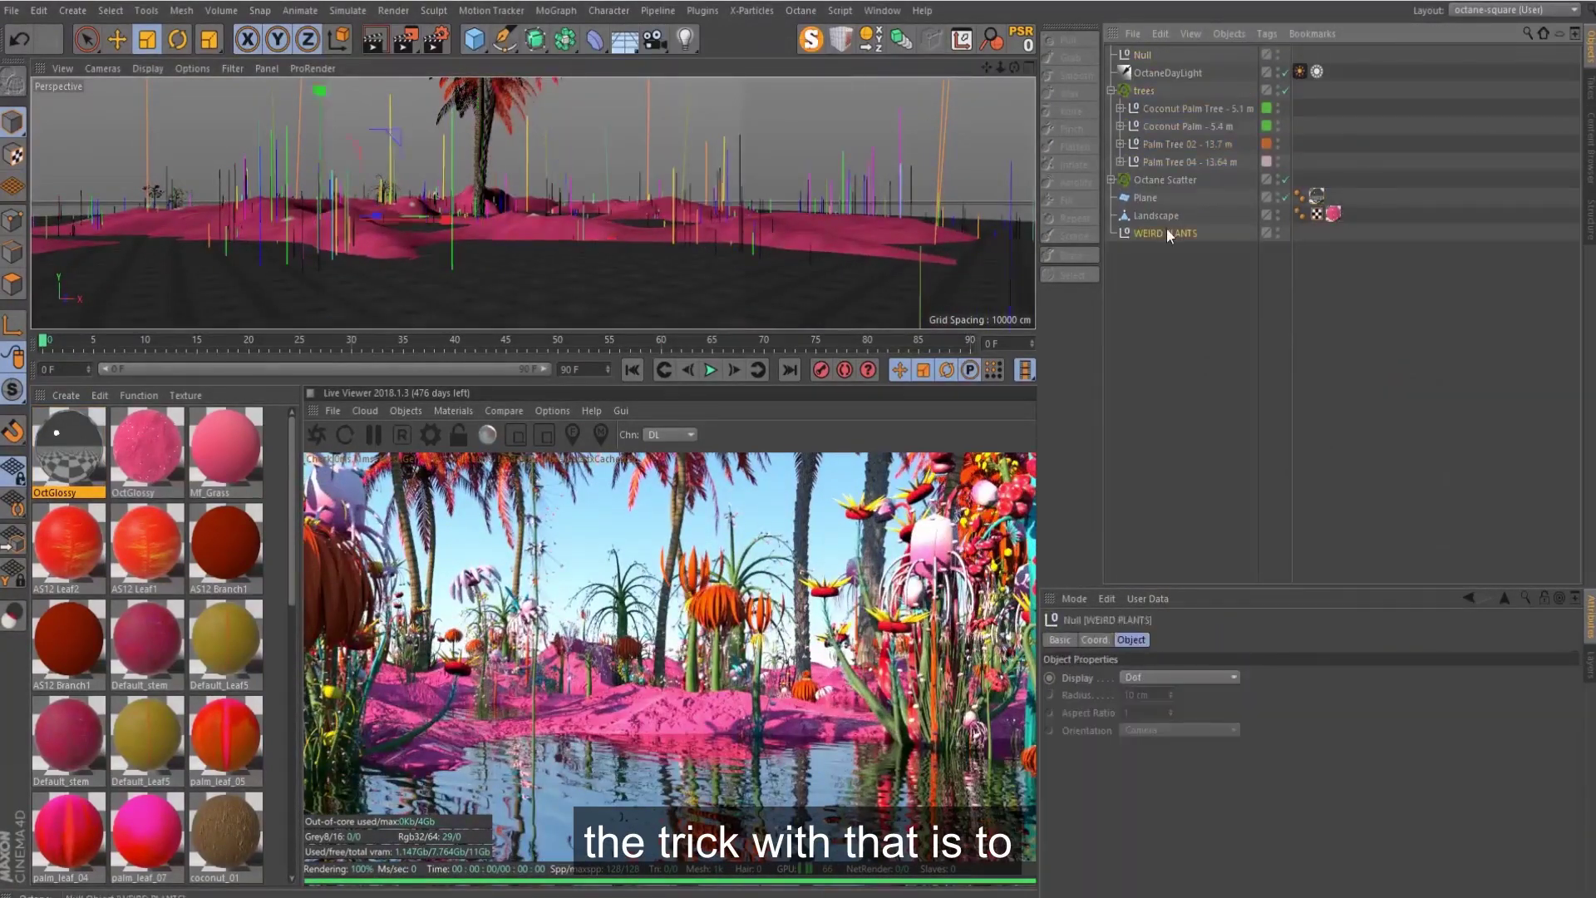
# Switch to the top view and lower the Octane Scatter seed value
pyautogui.click(1150, 93)
pyautogui.click(1143, 55)
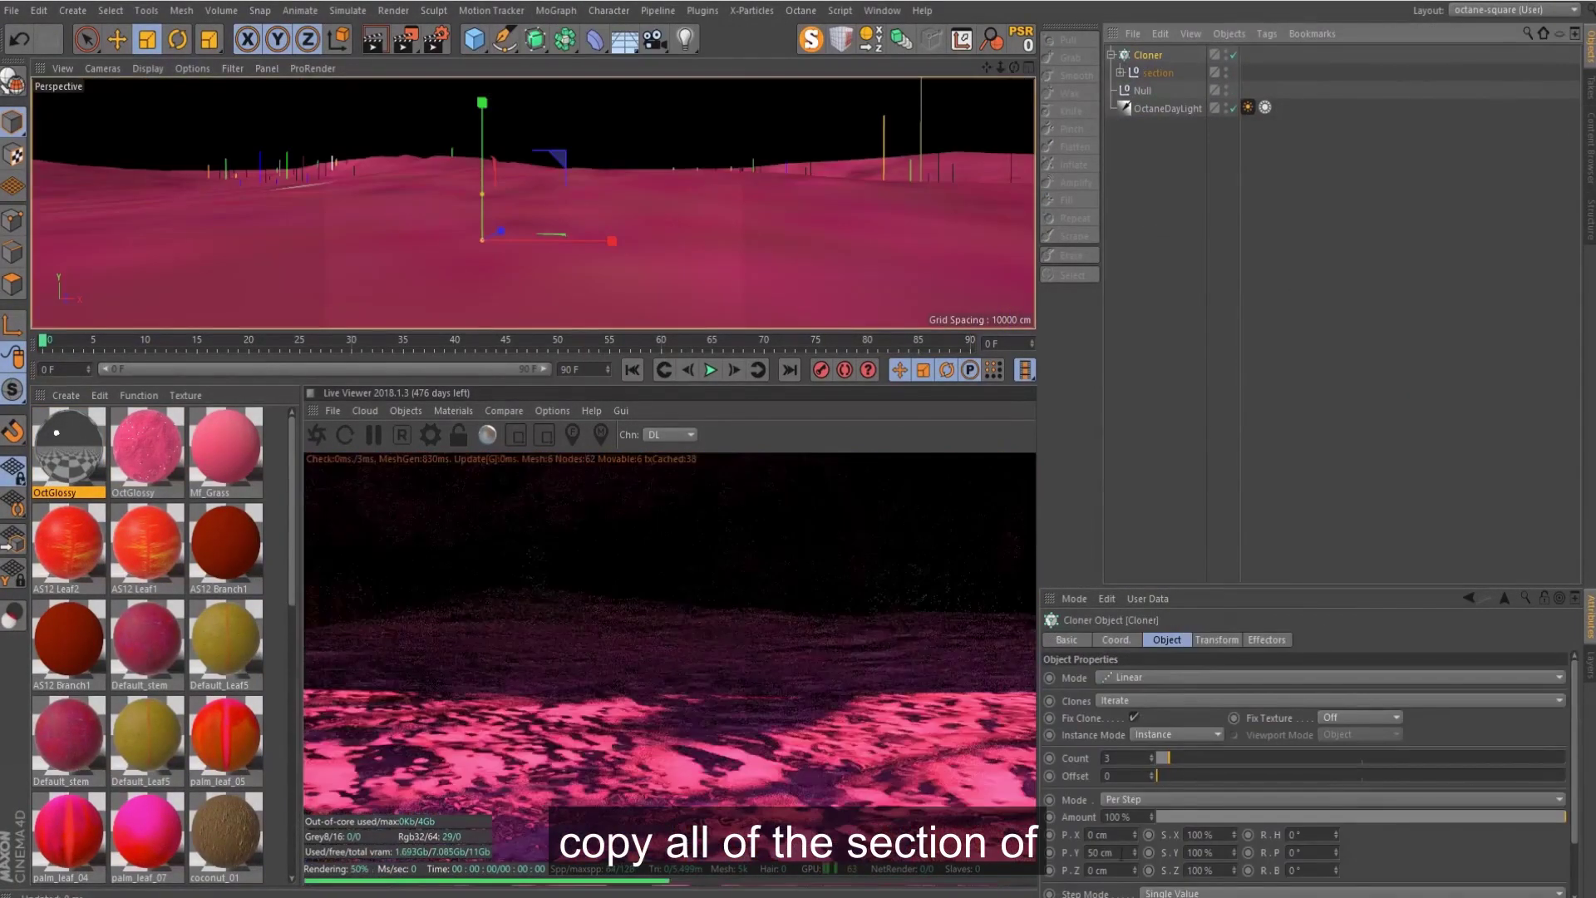
pyautogui.press('F5')
pyautogui.press('F2')
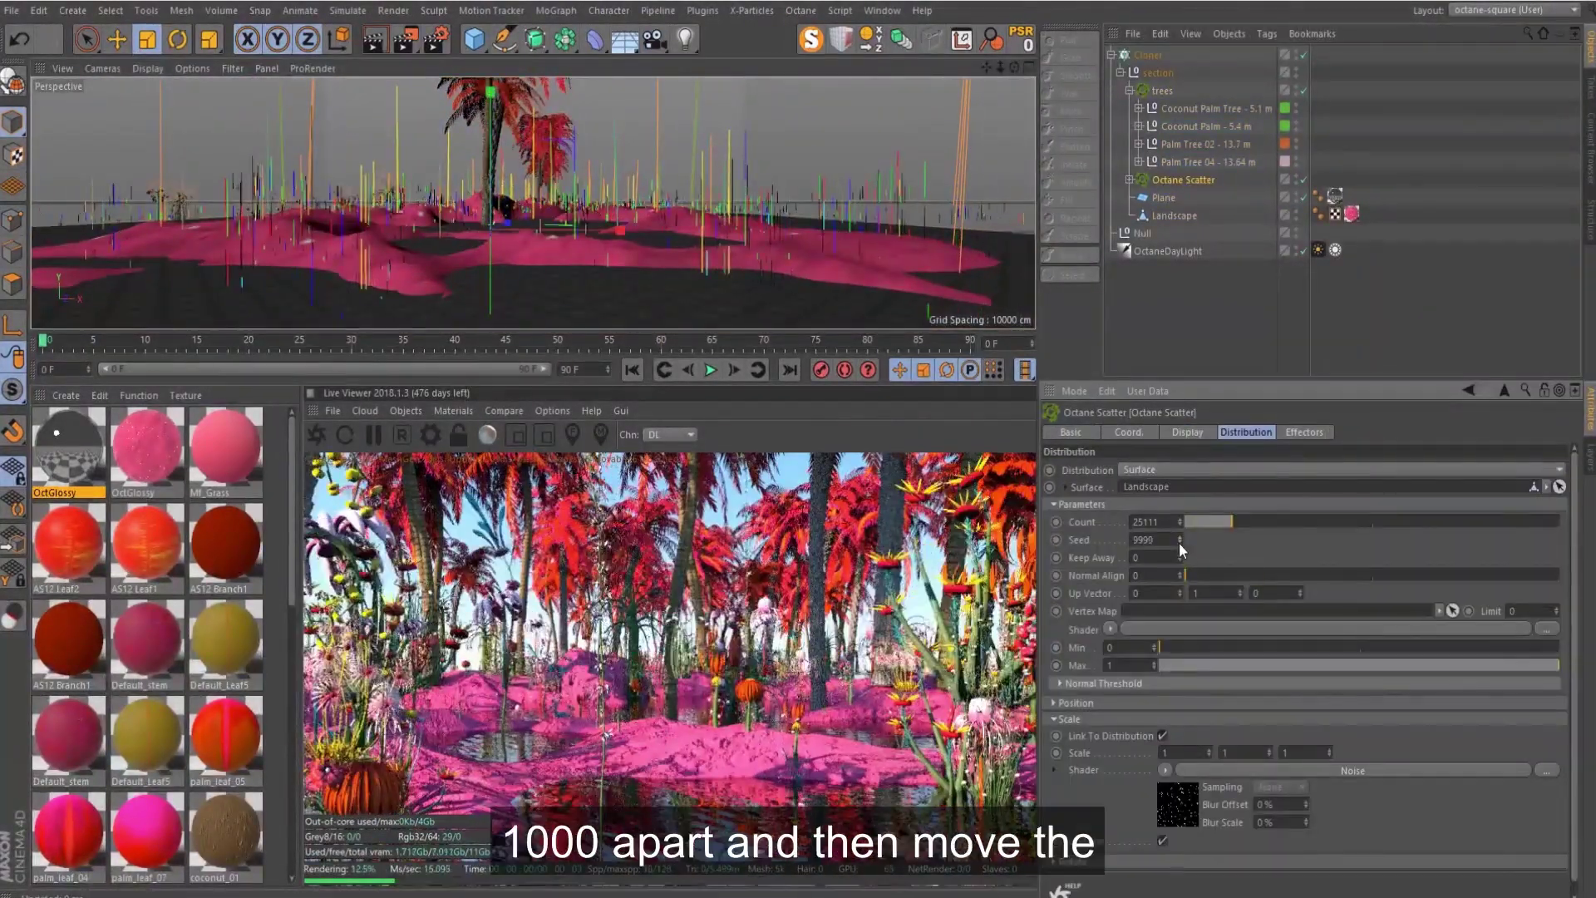
pyautogui.click(1179, 541)
pyautogui.click(1179, 541)
pyautogui.click(1178, 542)
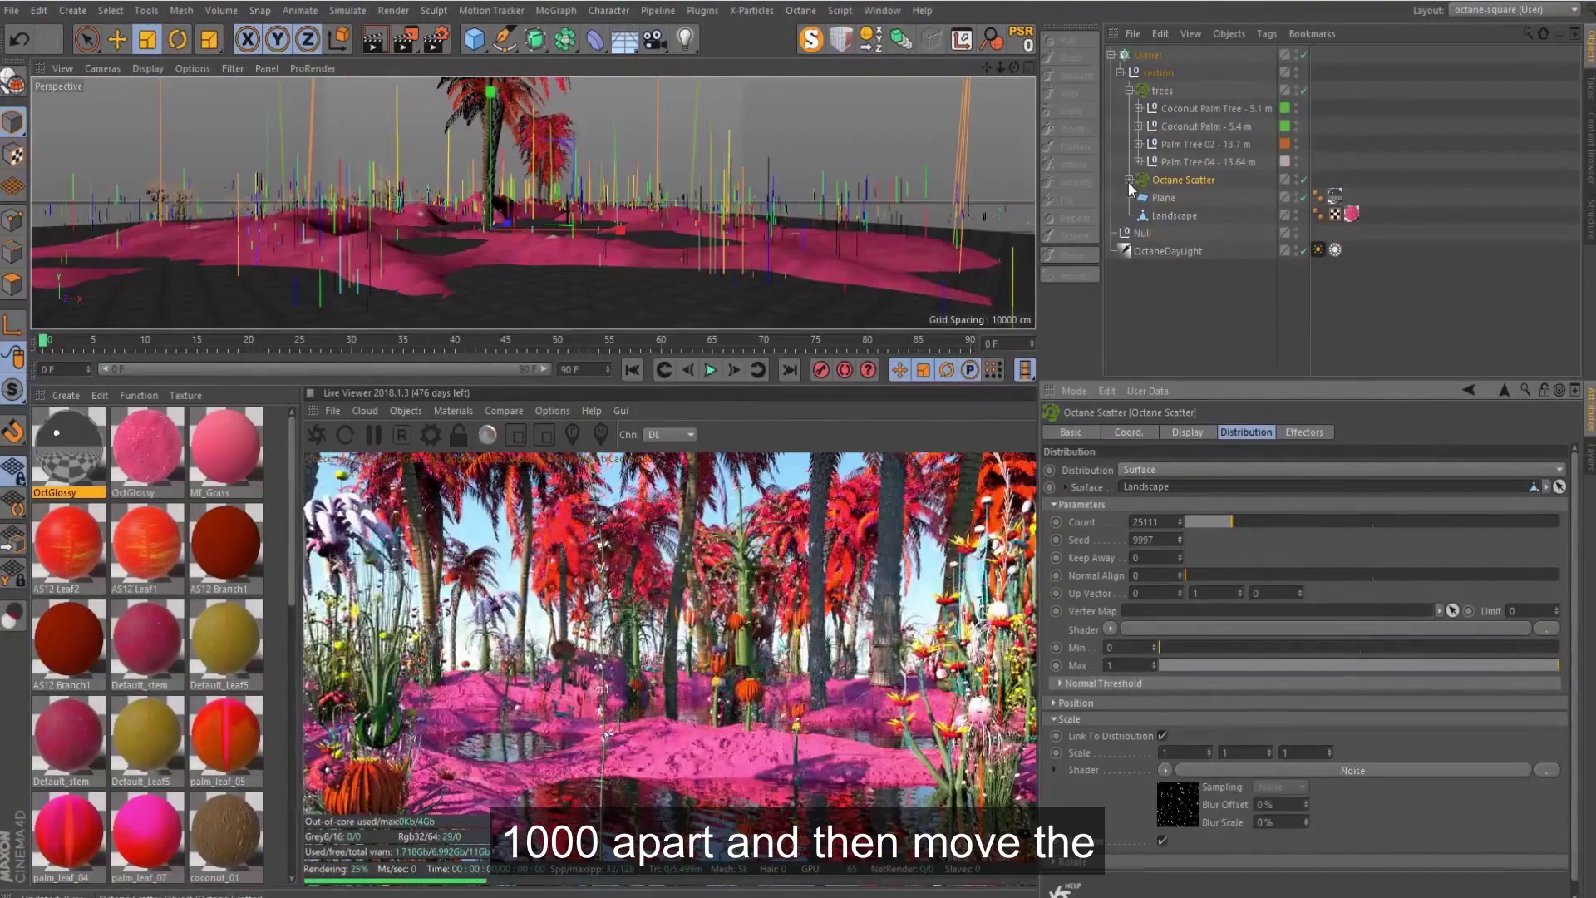
pyautogui.click(1129, 179)
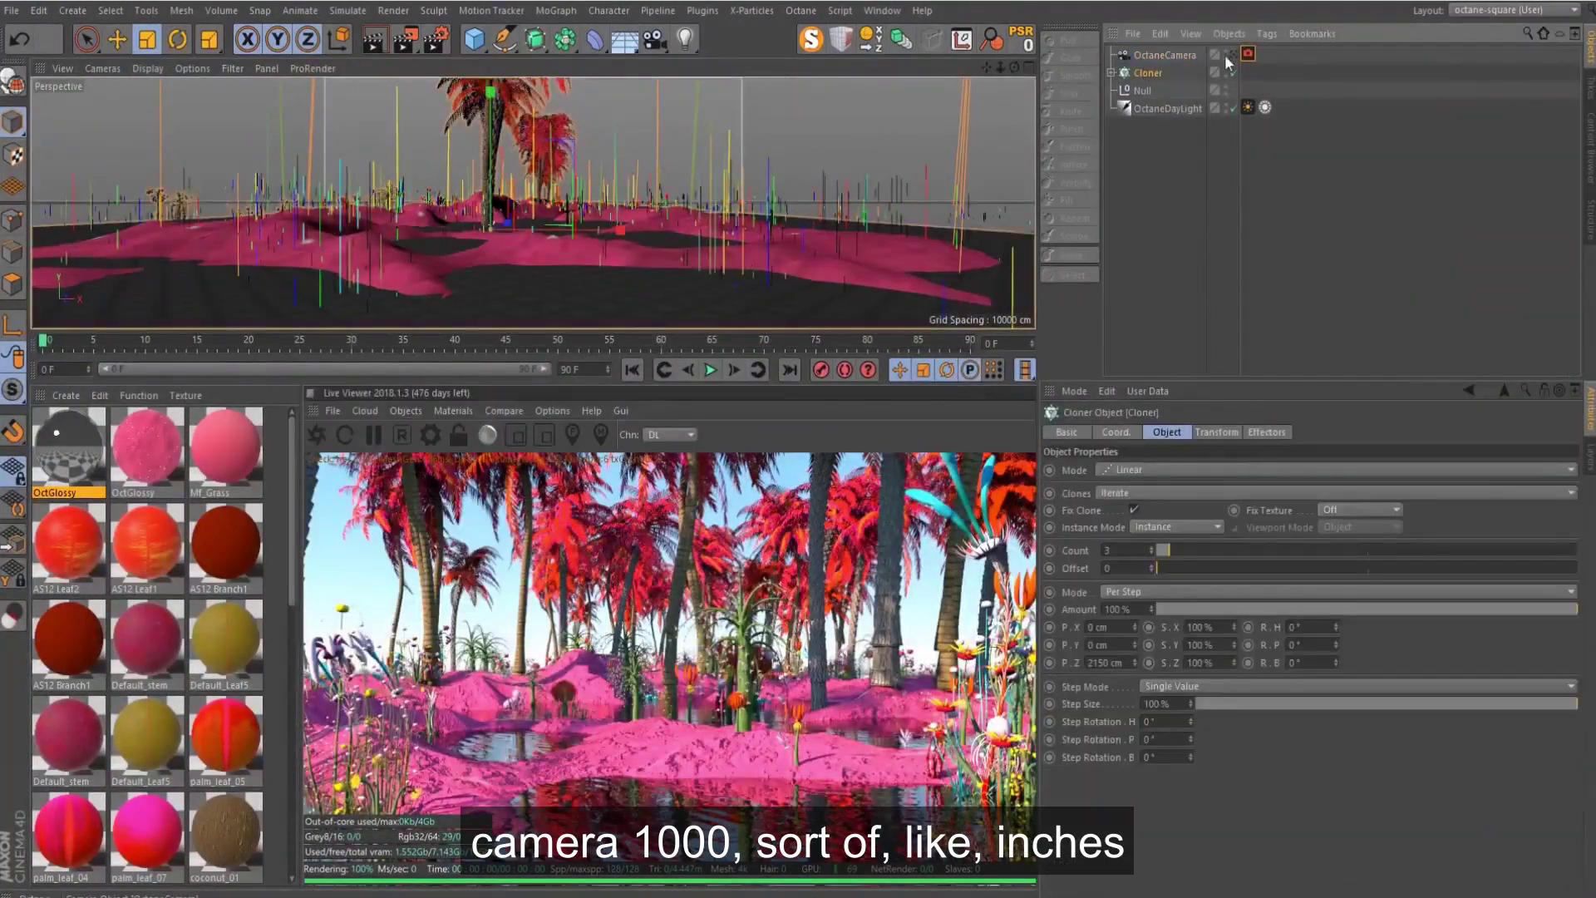
# Move the Octane camera forward to a Z position of -750 cm
pyautogui.click(1224, 53)
pyautogui.click(1255, 432)
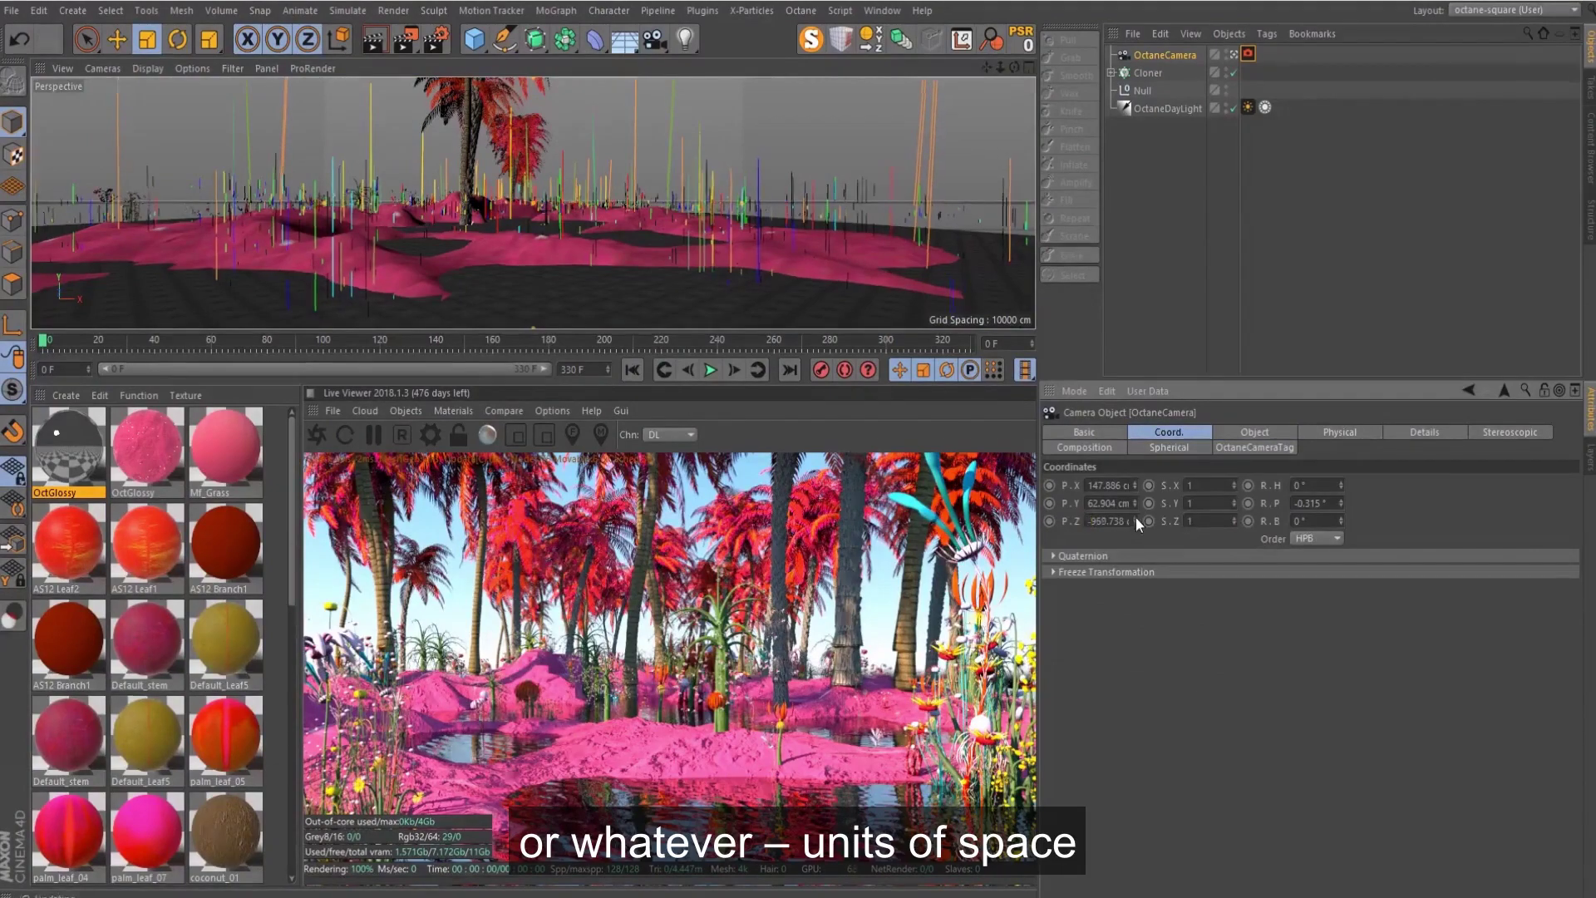
pyautogui.moveTo(1135, 517); pyautogui.dragTo(1517, 541)
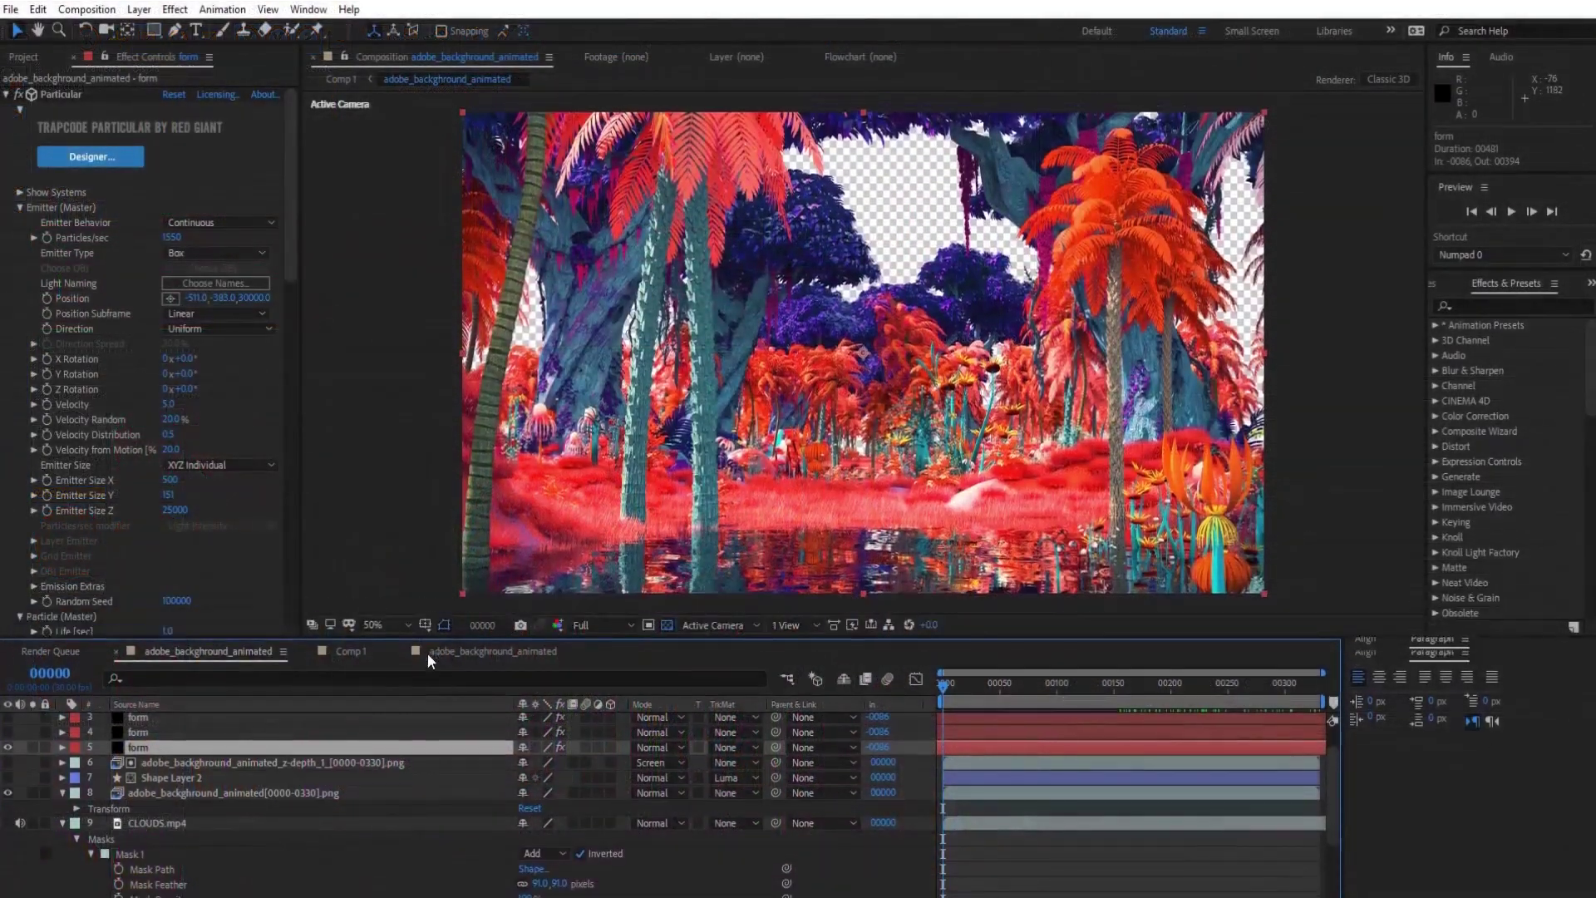
pyautogui.scroll(-3, 210, 179)
pyautogui.click(991, 696)
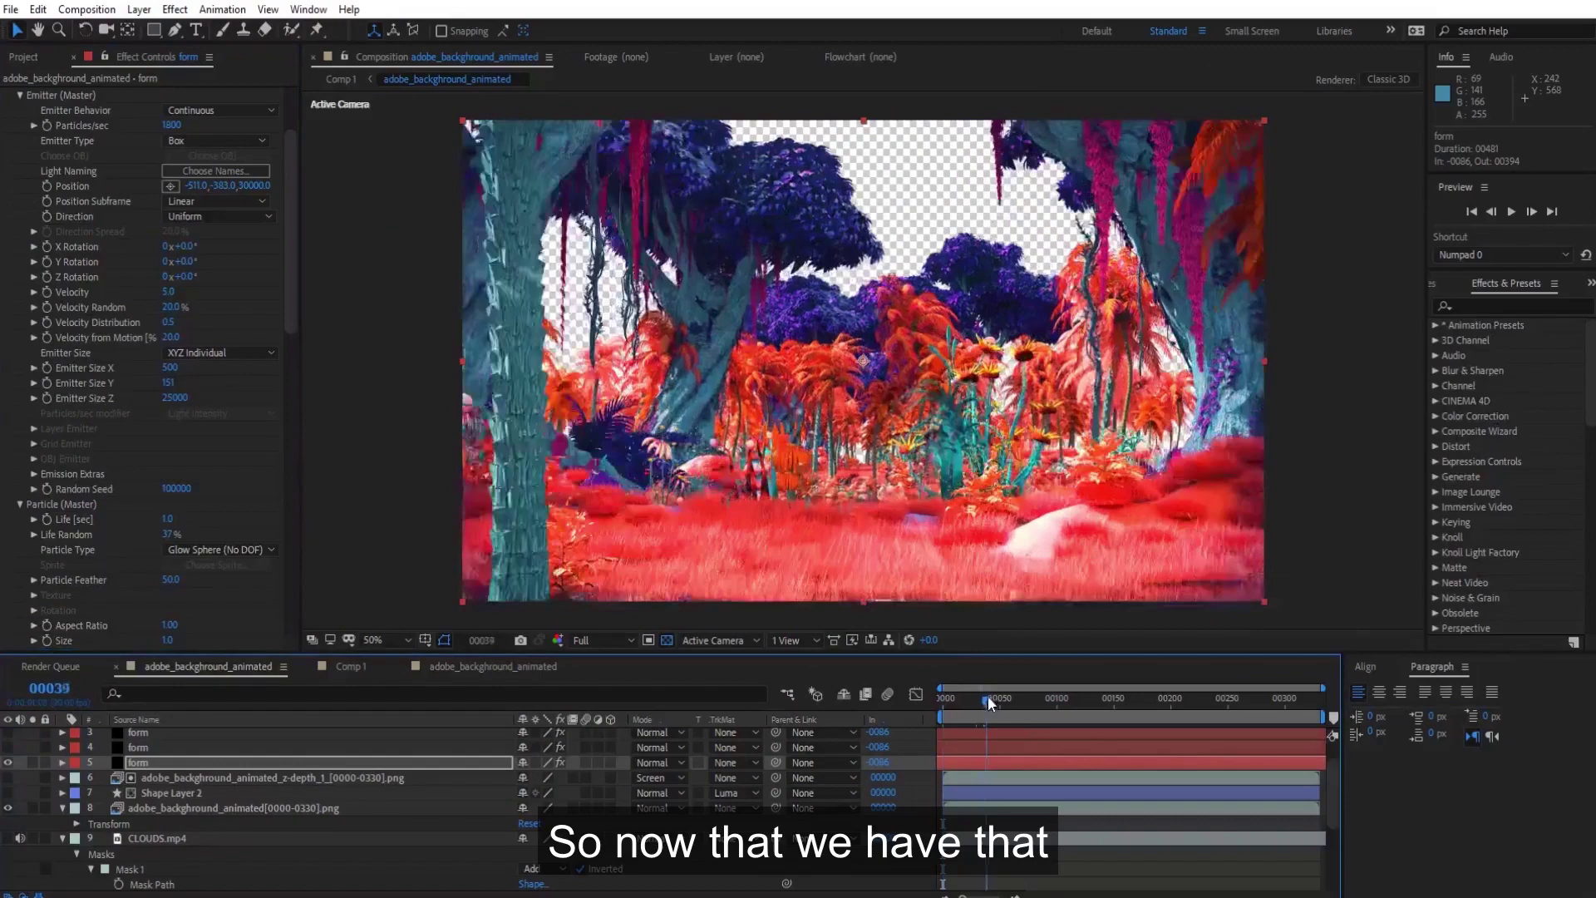
pyautogui.scroll(-2, 292, 363)
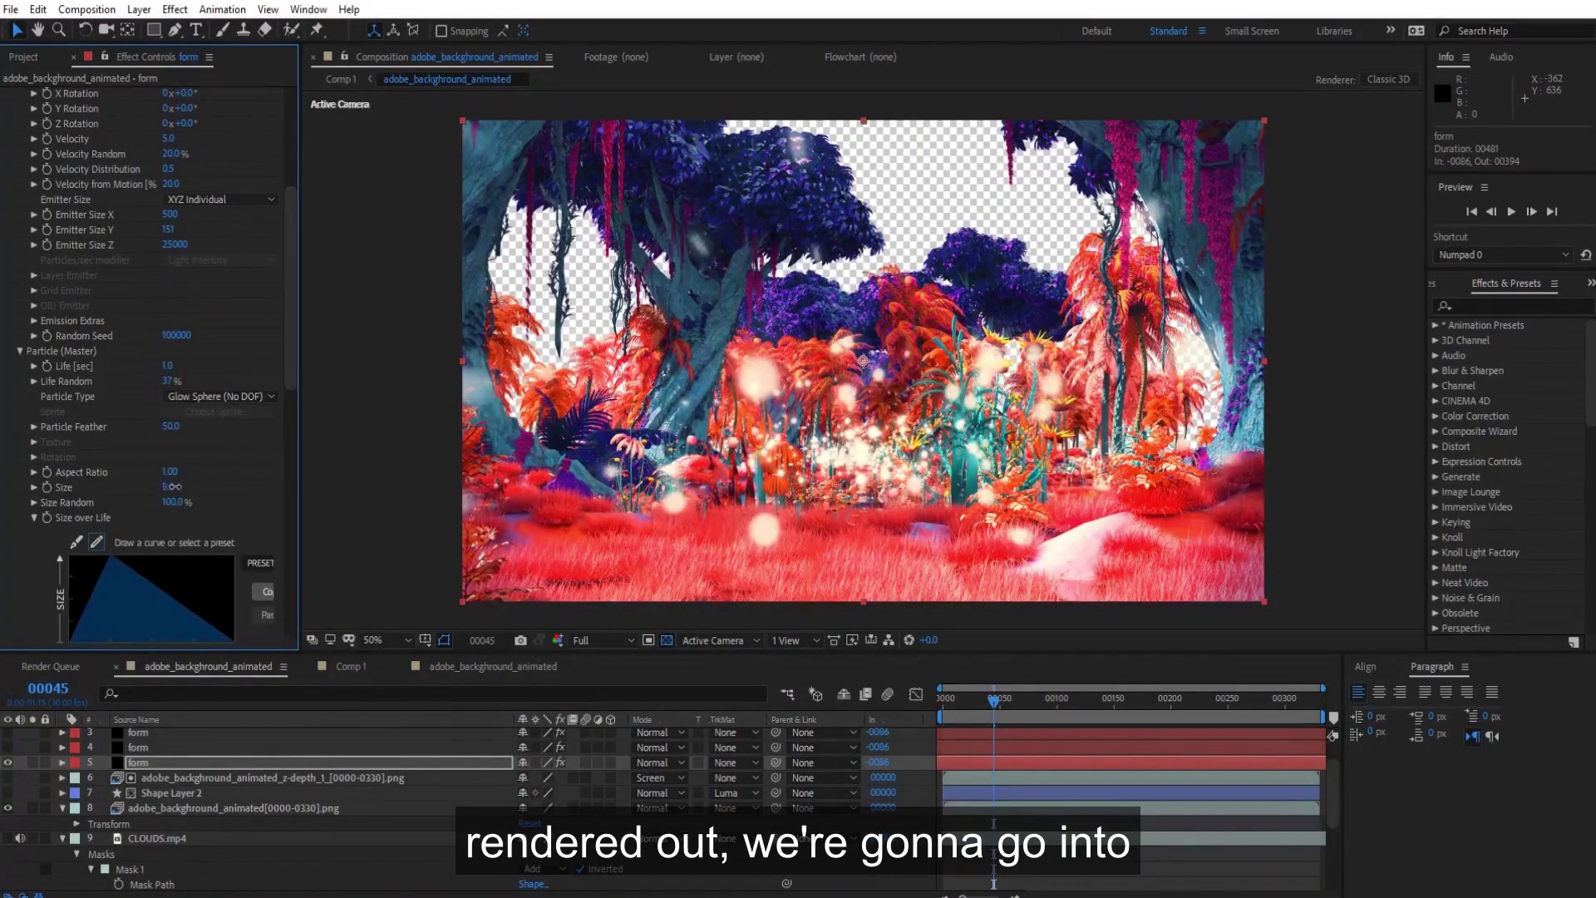
pyautogui.scroll(-1, 291, 374)
pyautogui.moveTo(993, 698)
pyautogui.mouseDown()
pyautogui.moveTo(1111, 701)
pyautogui.moveTo(1024, 707)
pyautogui.mouseUp()
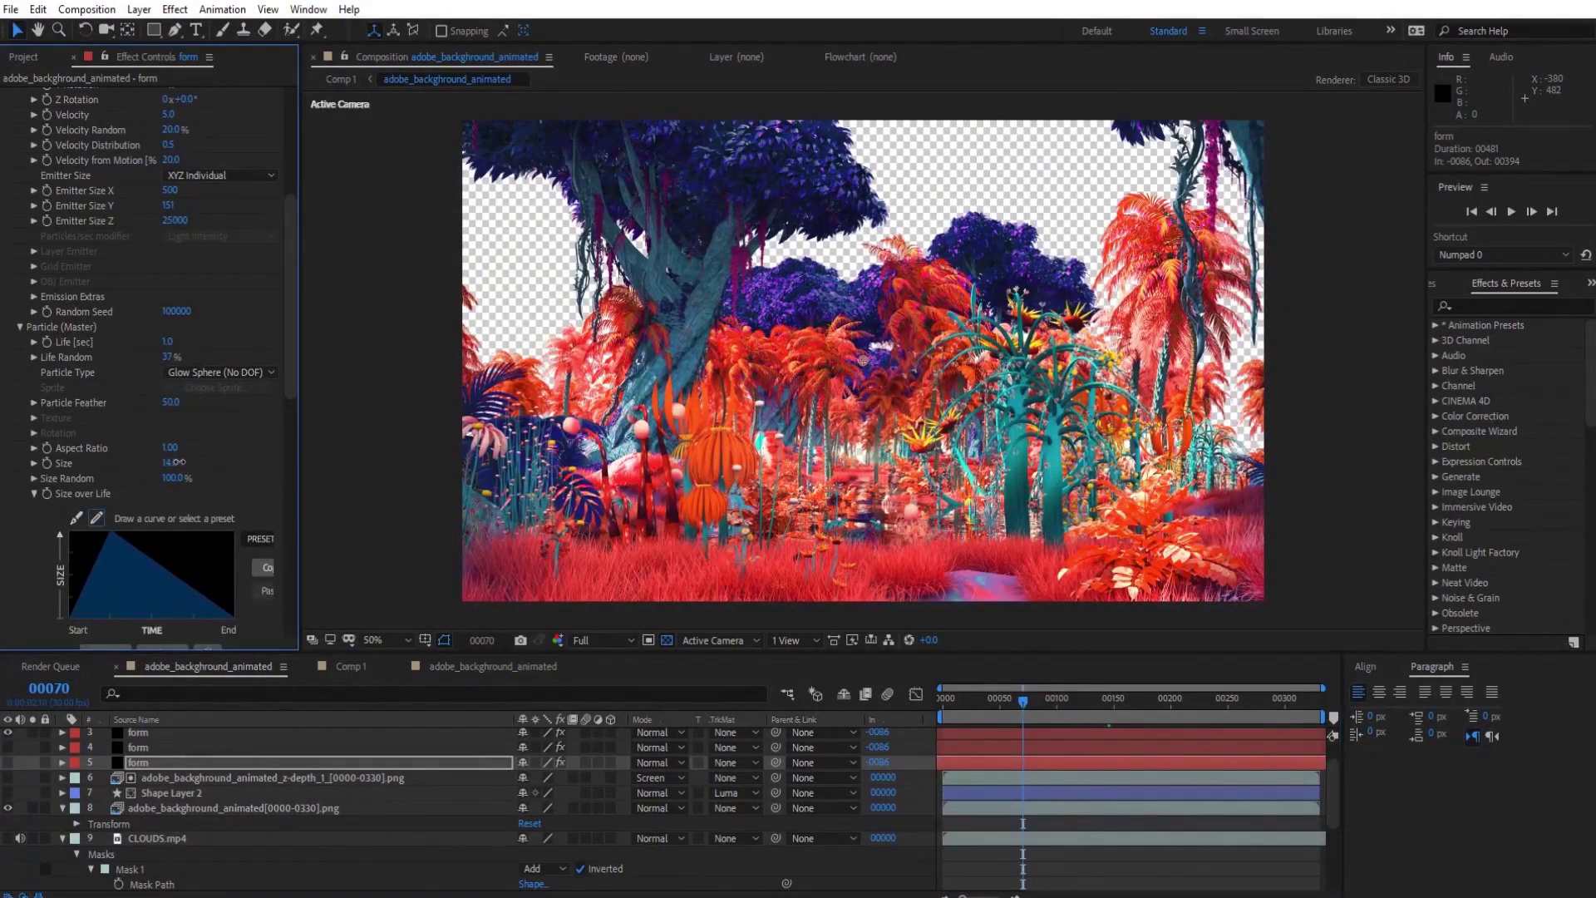
pyautogui.moveTo(245, 657); pyautogui.dragTo(290, 575)
pyautogui.scroll(3, 293, 266)
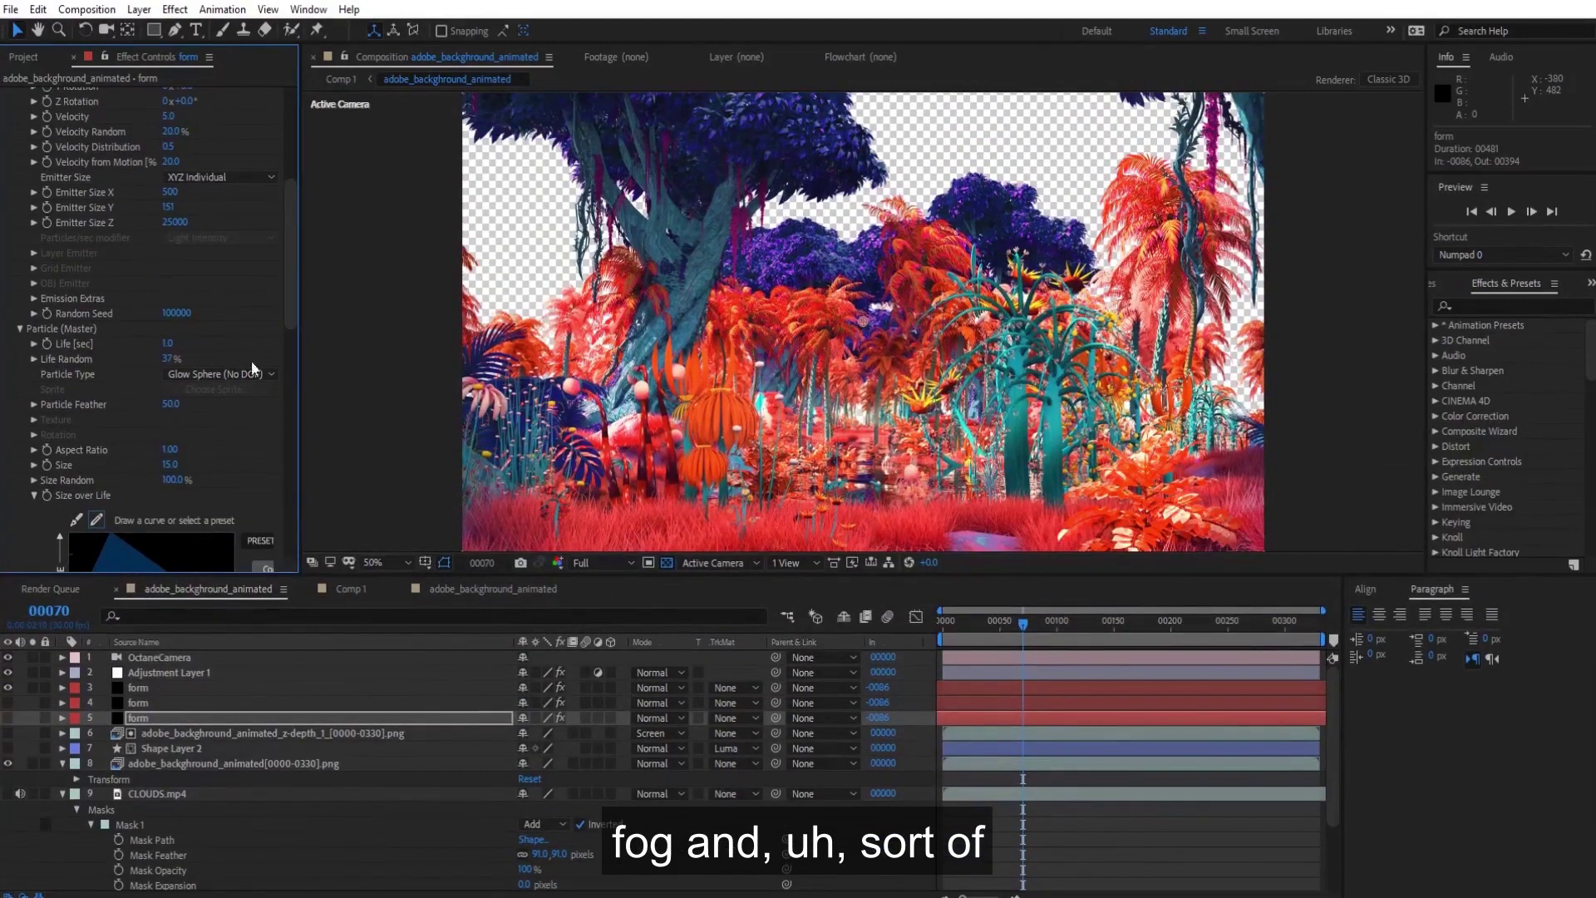
pyautogui.moveTo(1038, 618); pyautogui.dragTo(1121, 620)
pyautogui.scroll(-3, 79, 808)
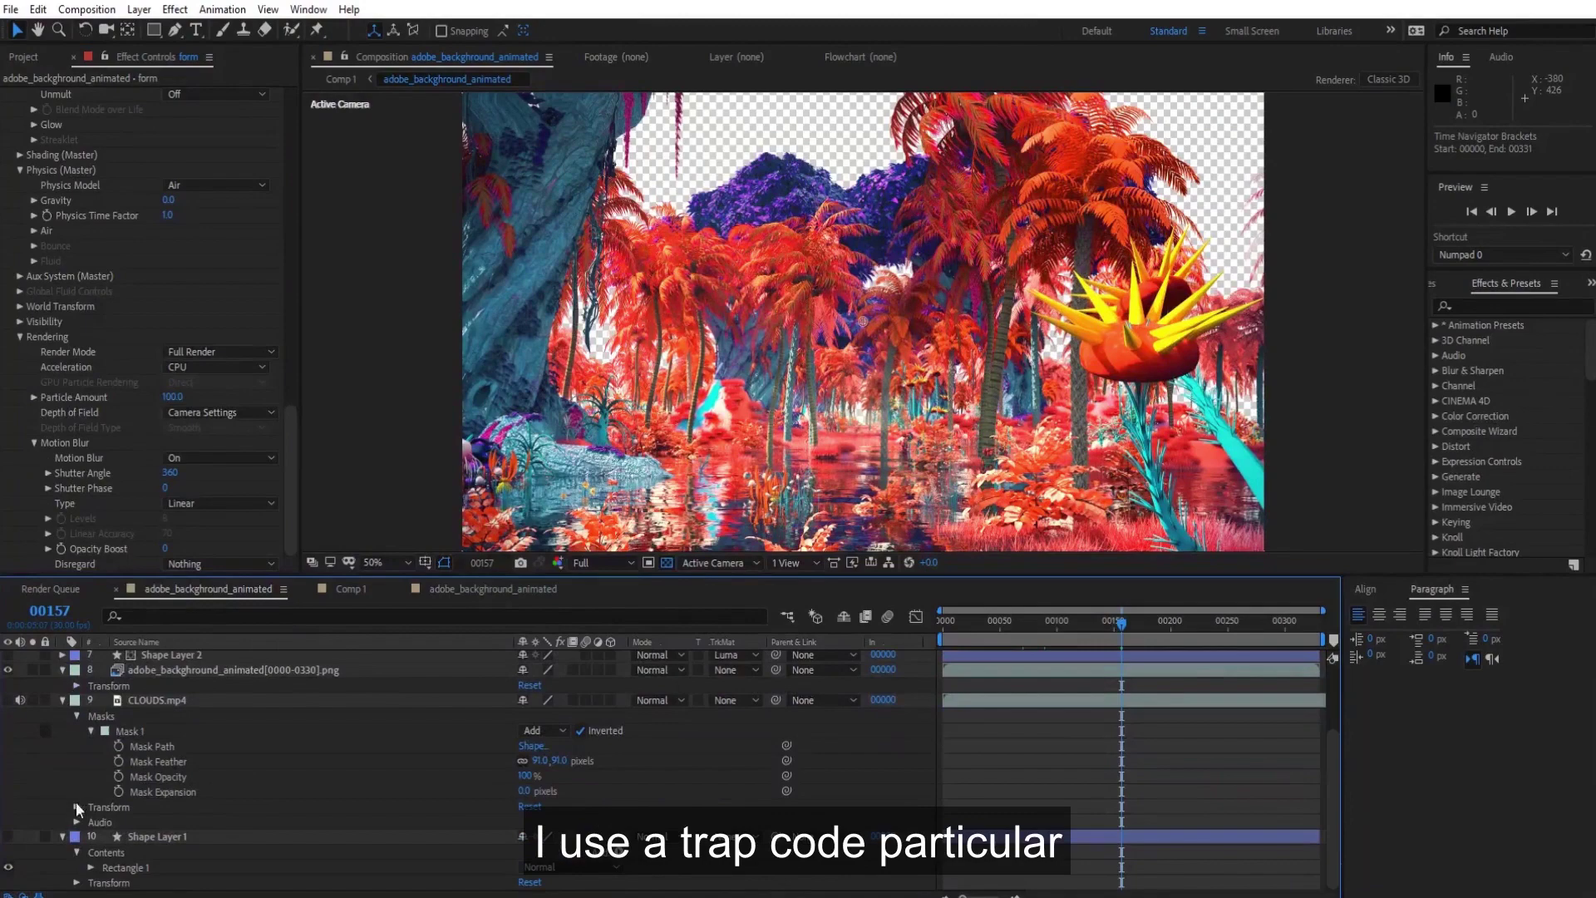
pyautogui.press('space')
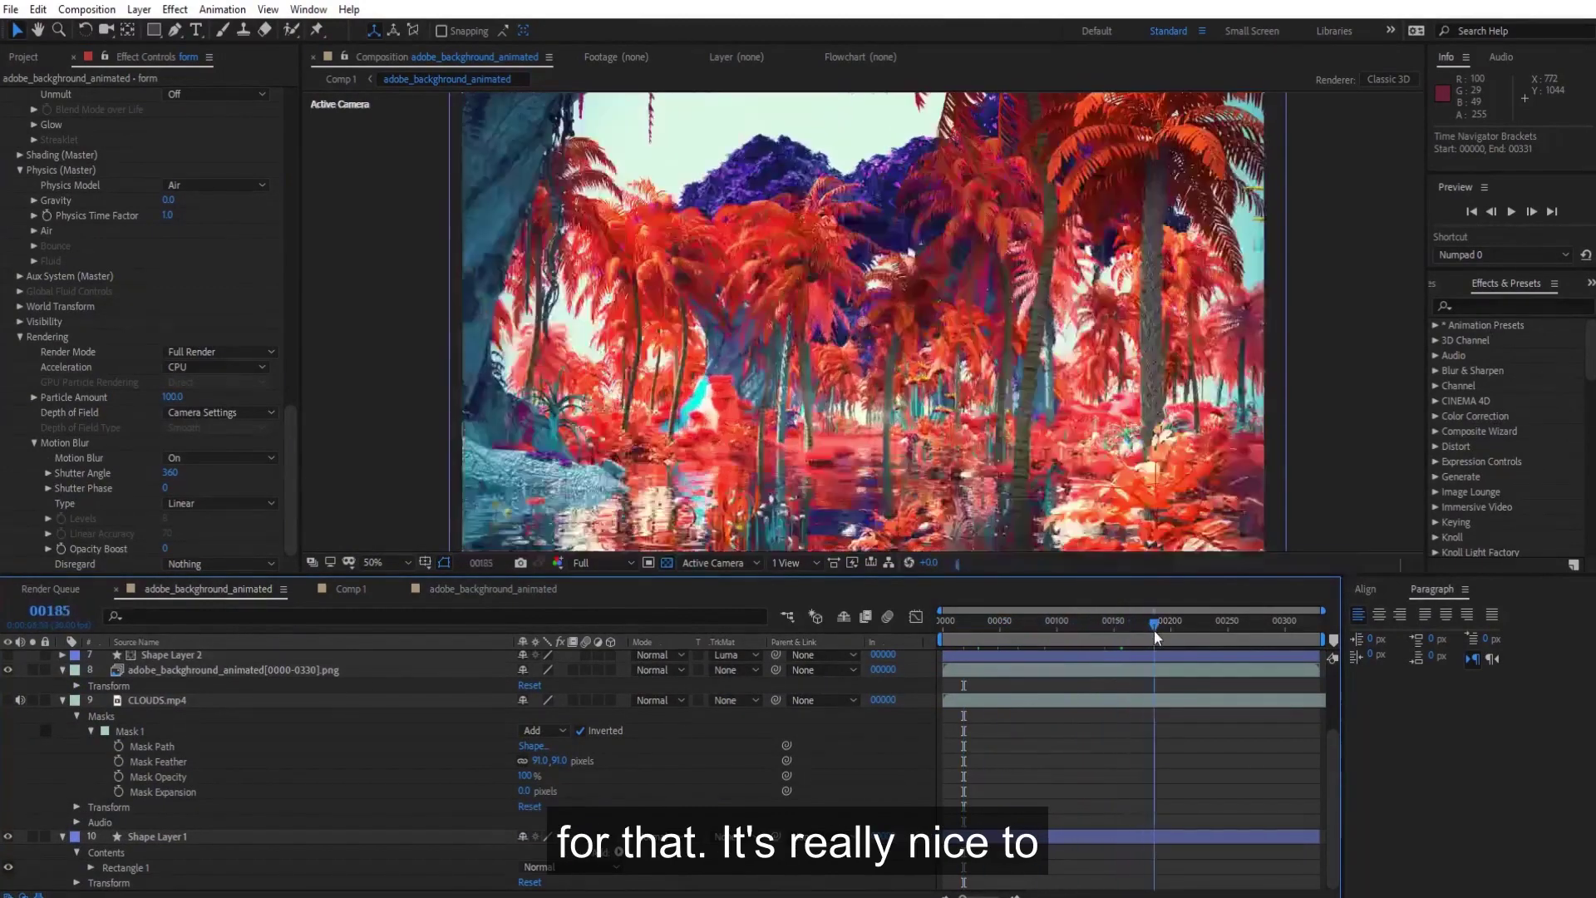
pyautogui.scroll(-6, 304, 266)
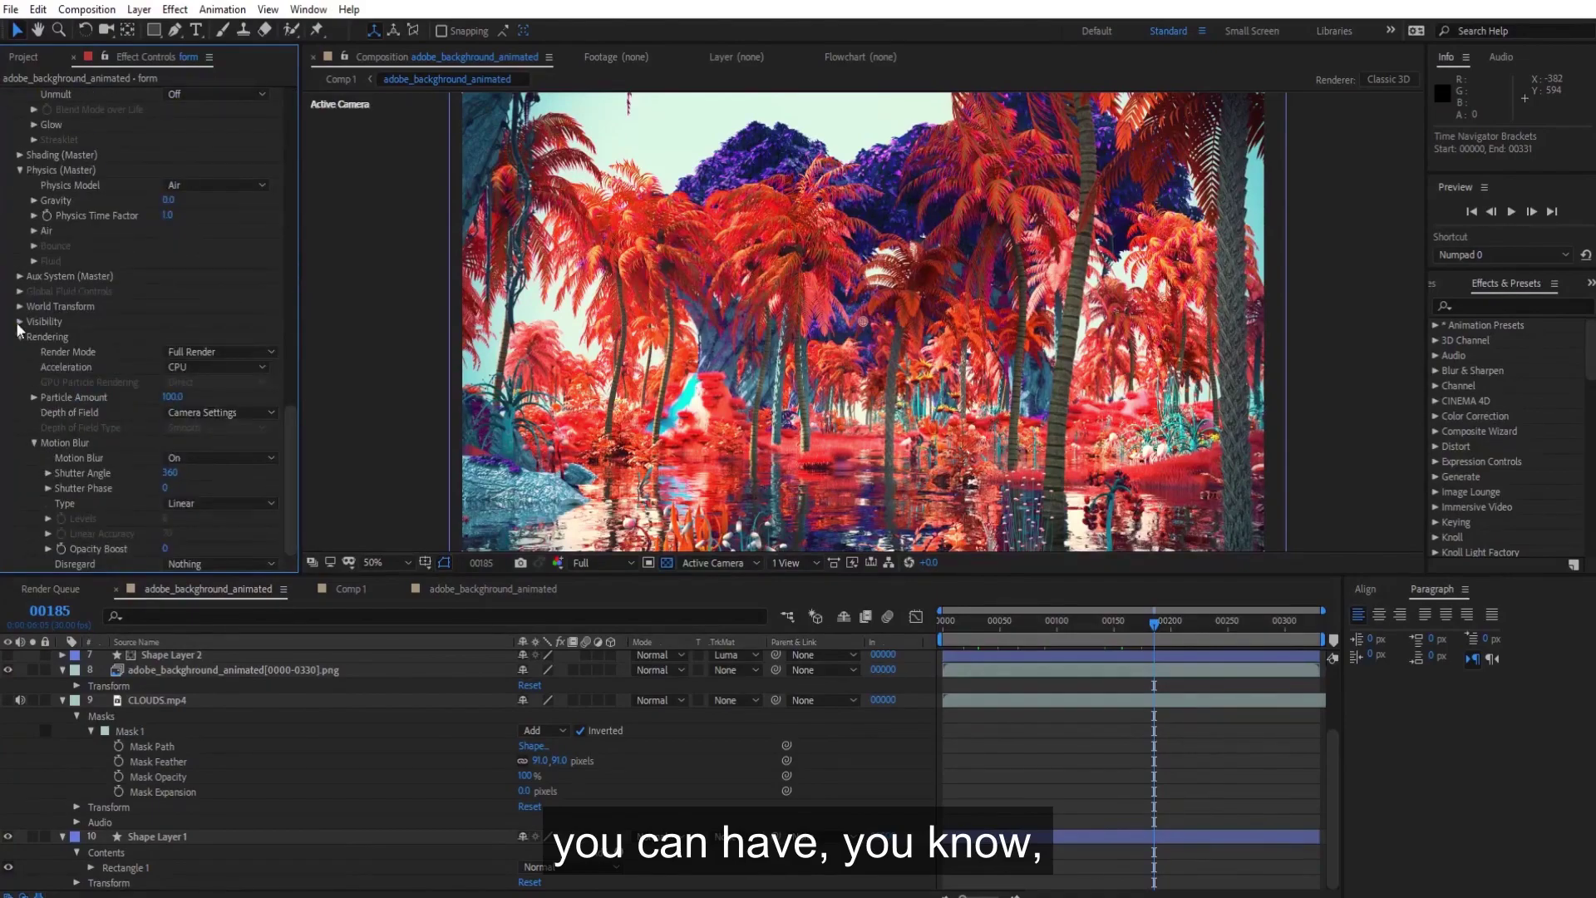
pyautogui.scroll(1, 292, 394)
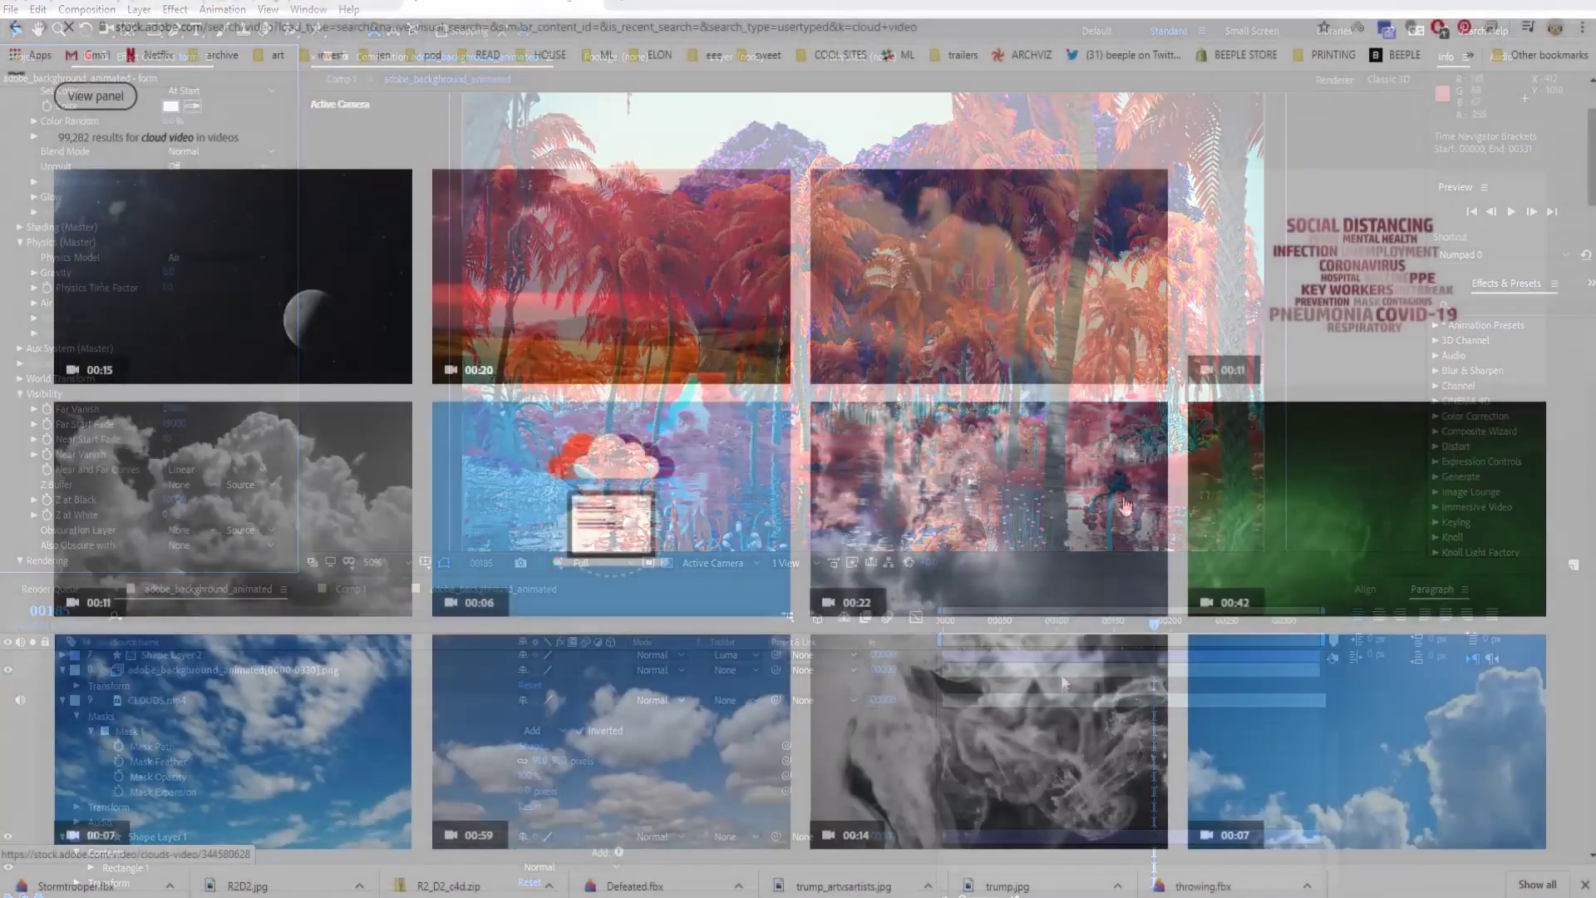
# Scroll the cloud video results and open the 29-second looping time-lapse cloud clip
pyautogui.scroll(-8, 790, 550)
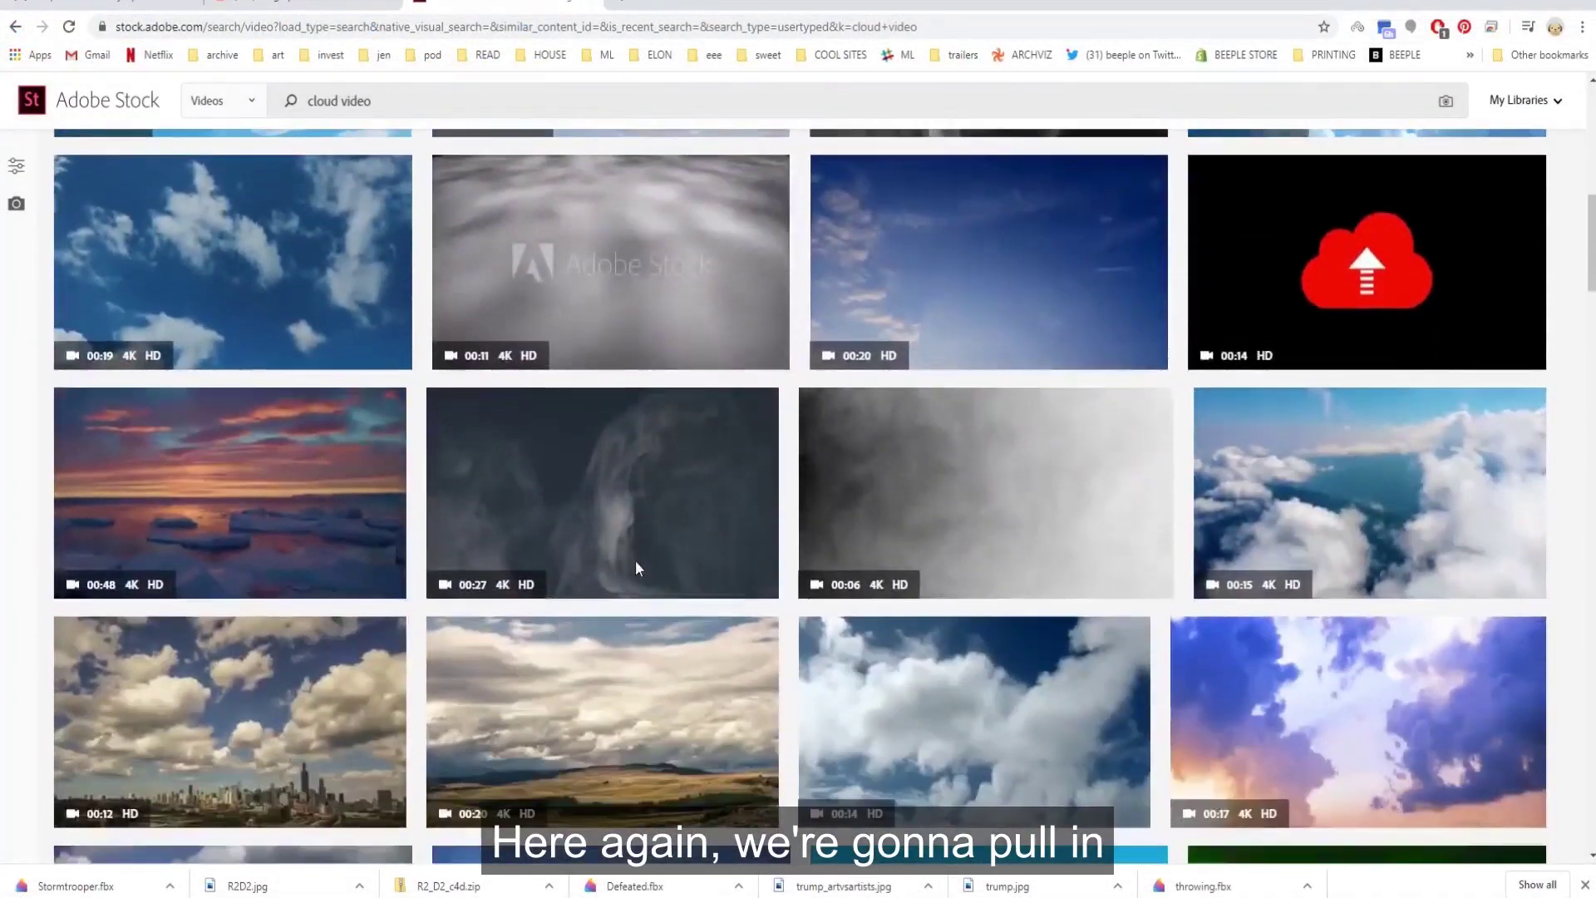
pyautogui.scroll(-6, 634, 561)
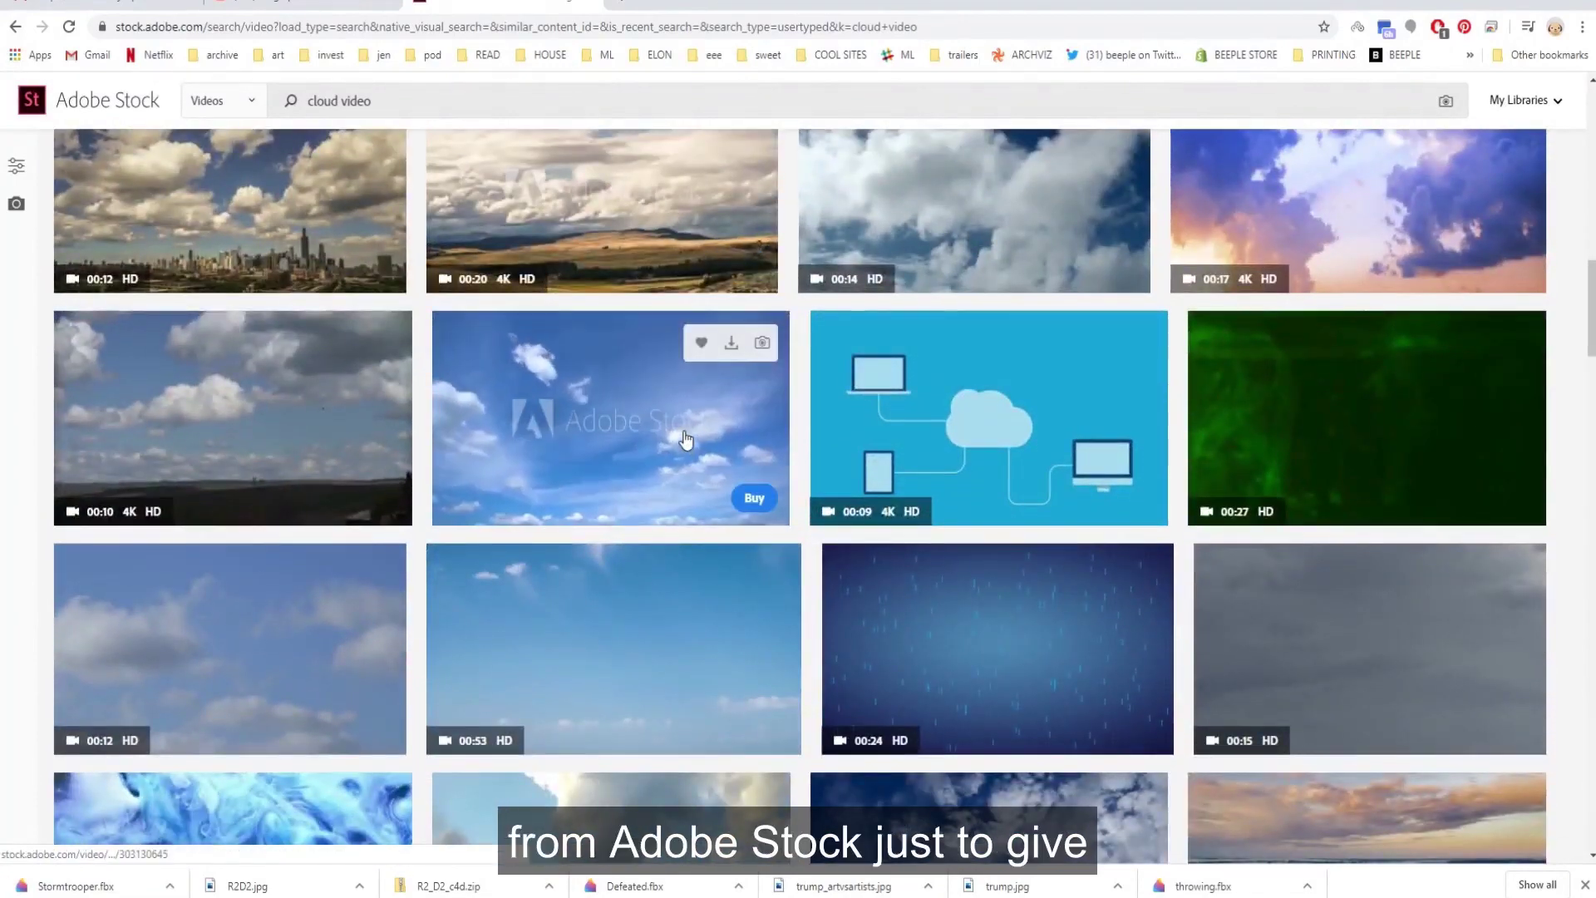
pyautogui.scroll(-7, 686, 439)
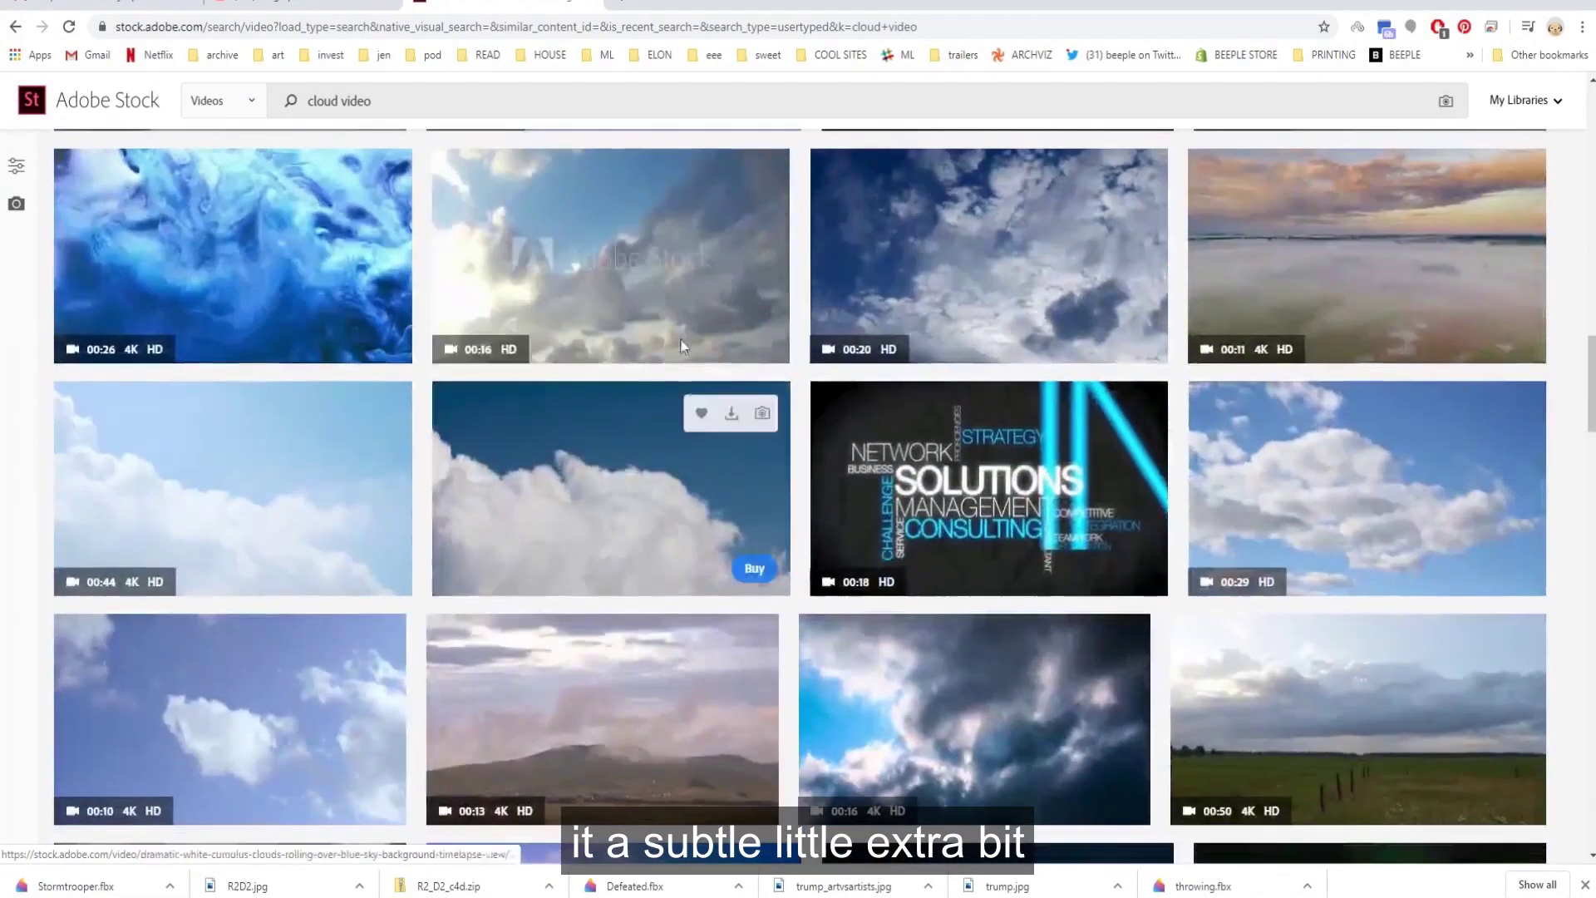
pyautogui.scroll(-2, 679, 296)
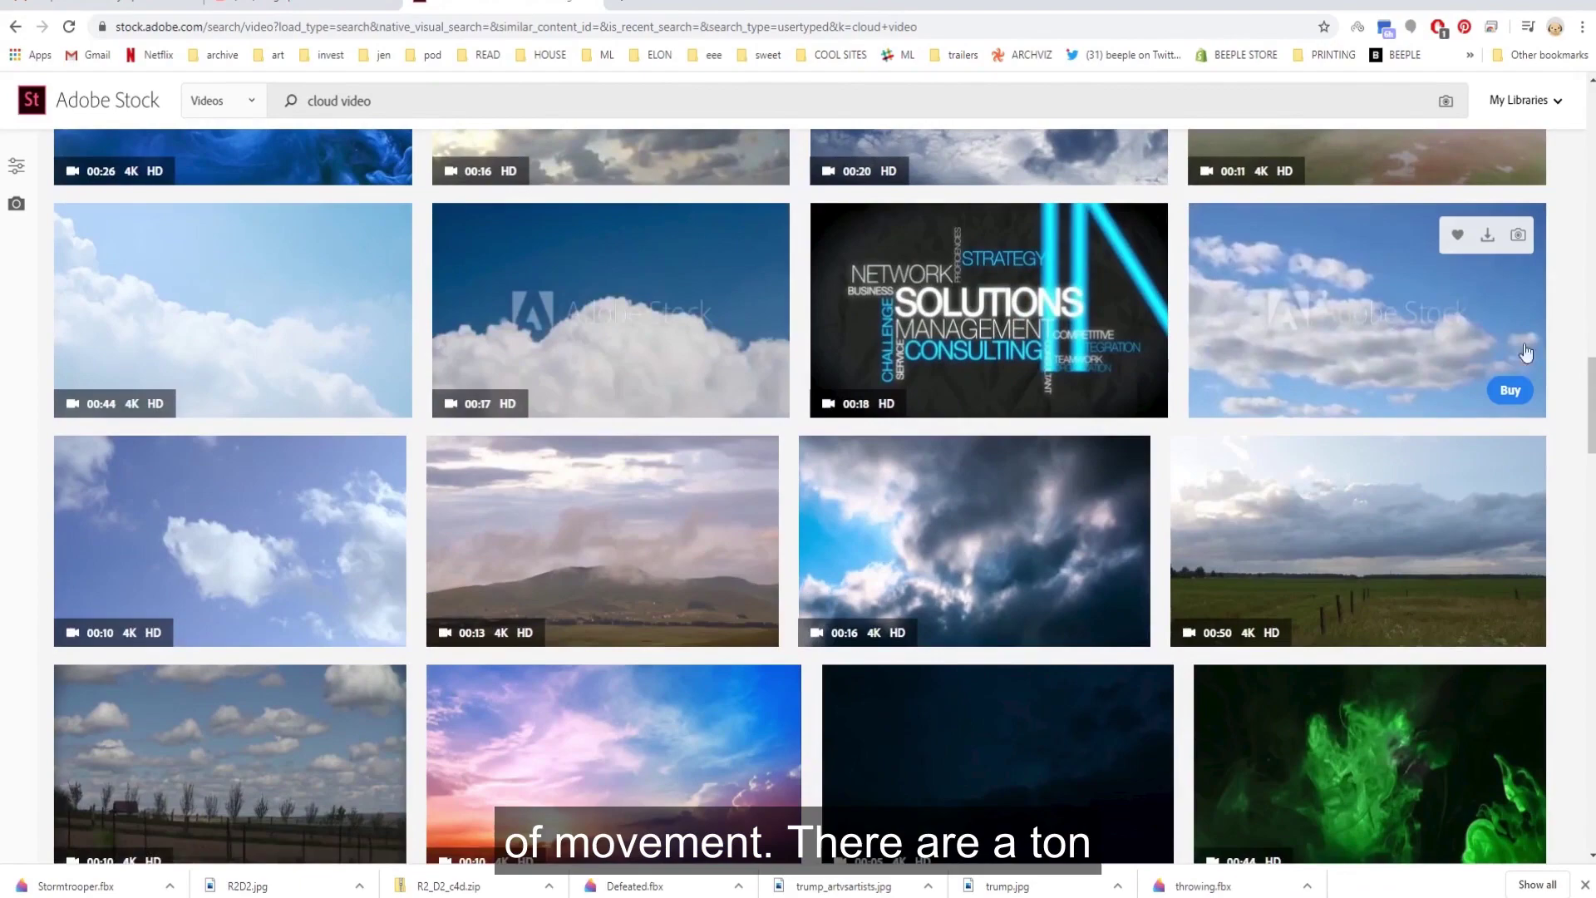
pyautogui.scroll(-2, 1431, 337)
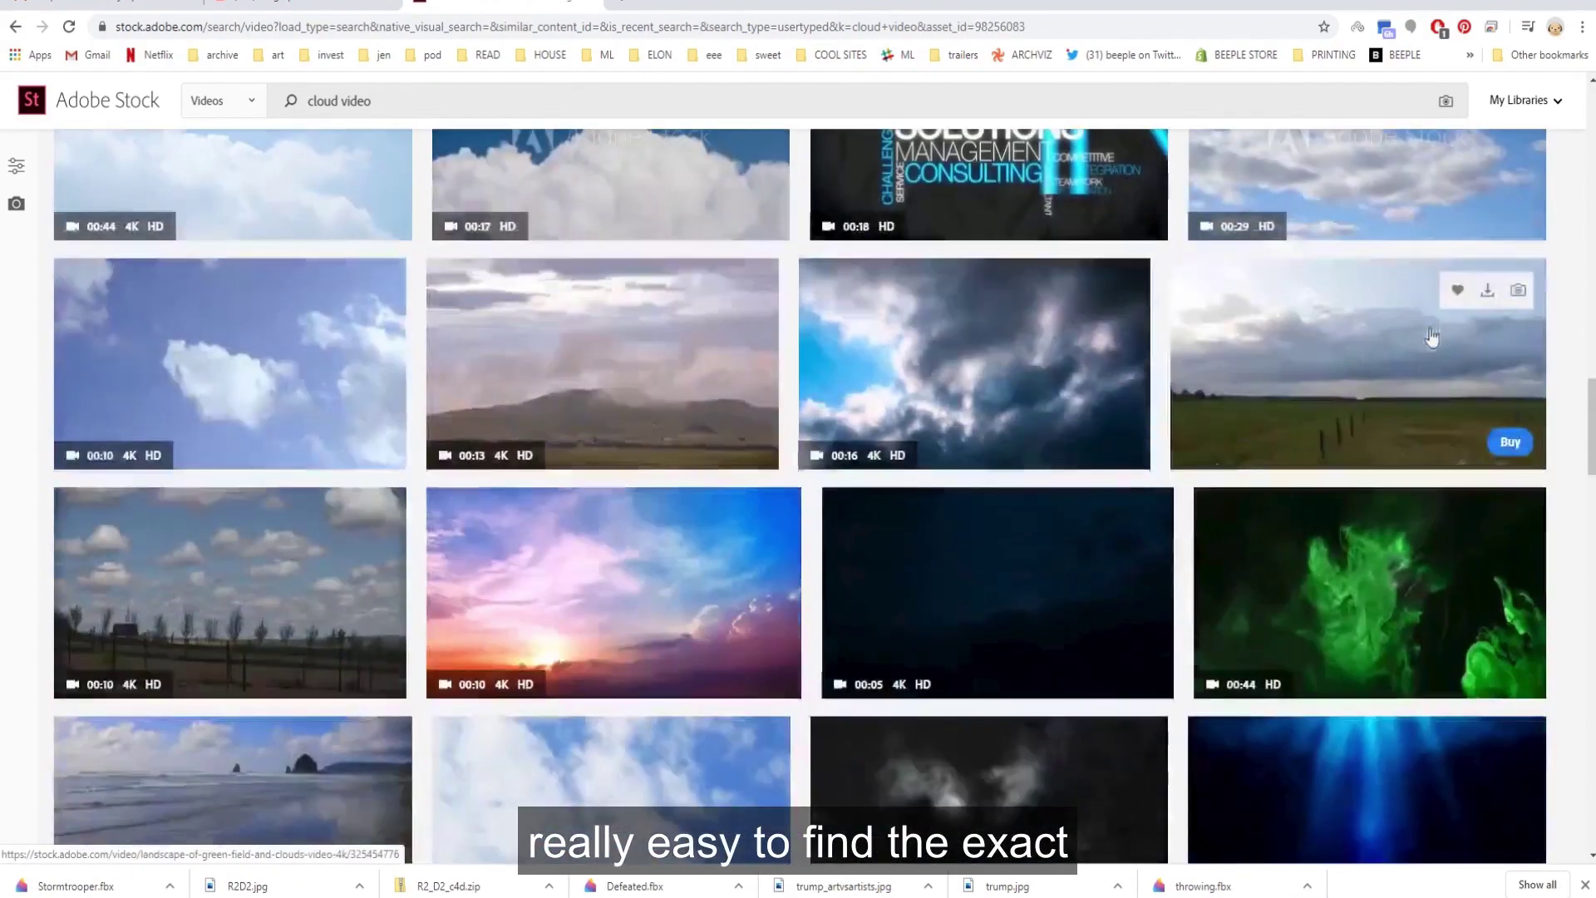
pyautogui.click(1367, 183)
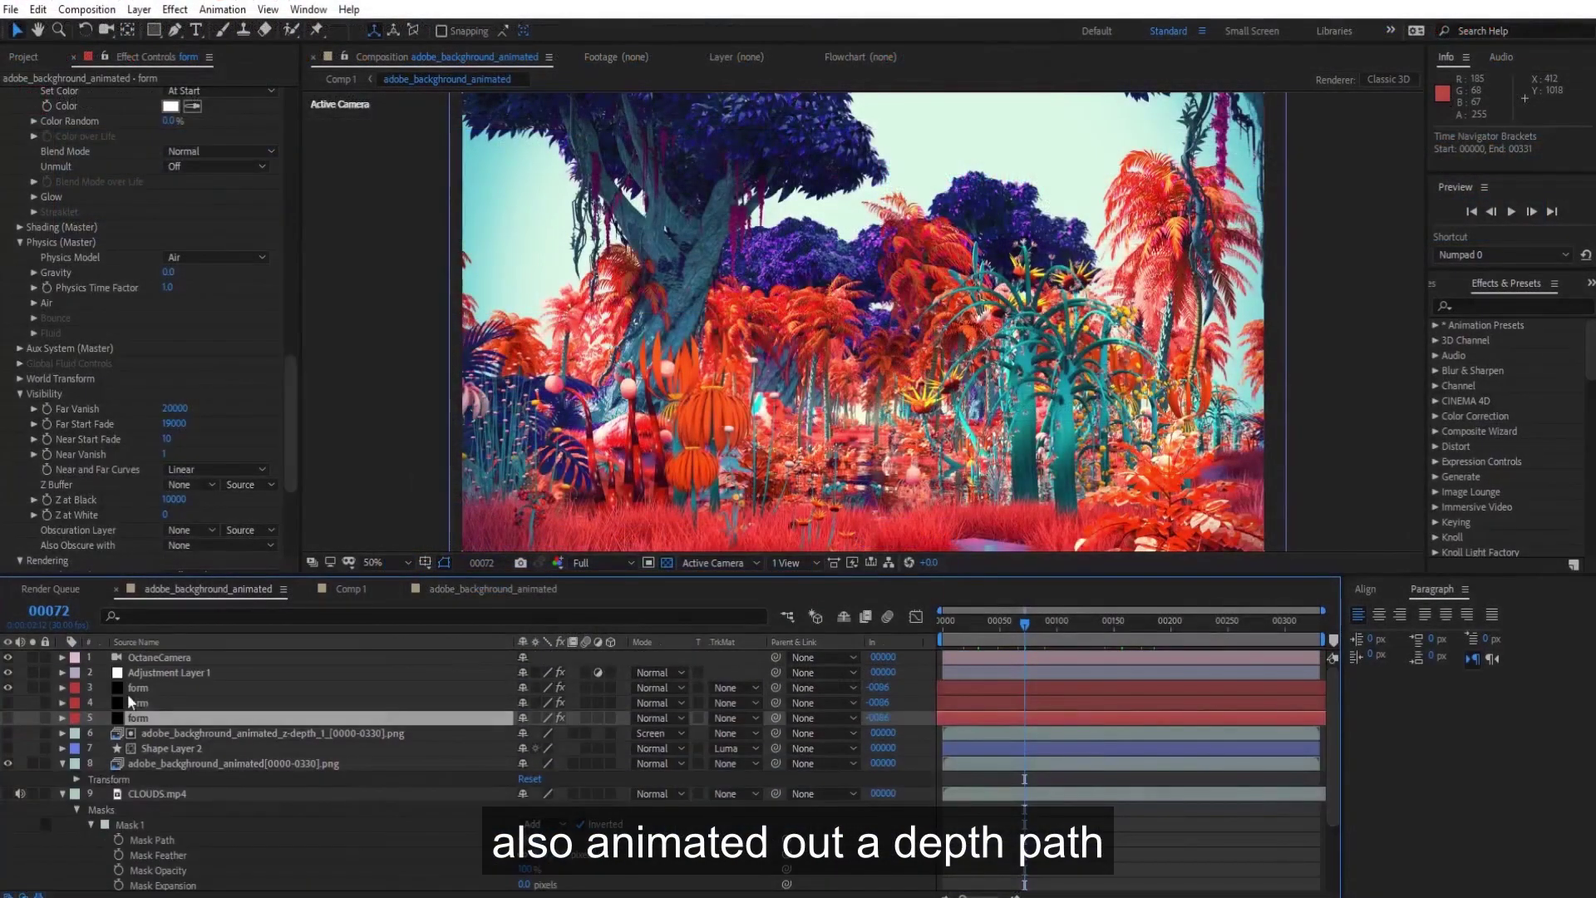
# Check the form particles, then solo the z-depth layer and scrub through it
pyautogui.click(127, 689)
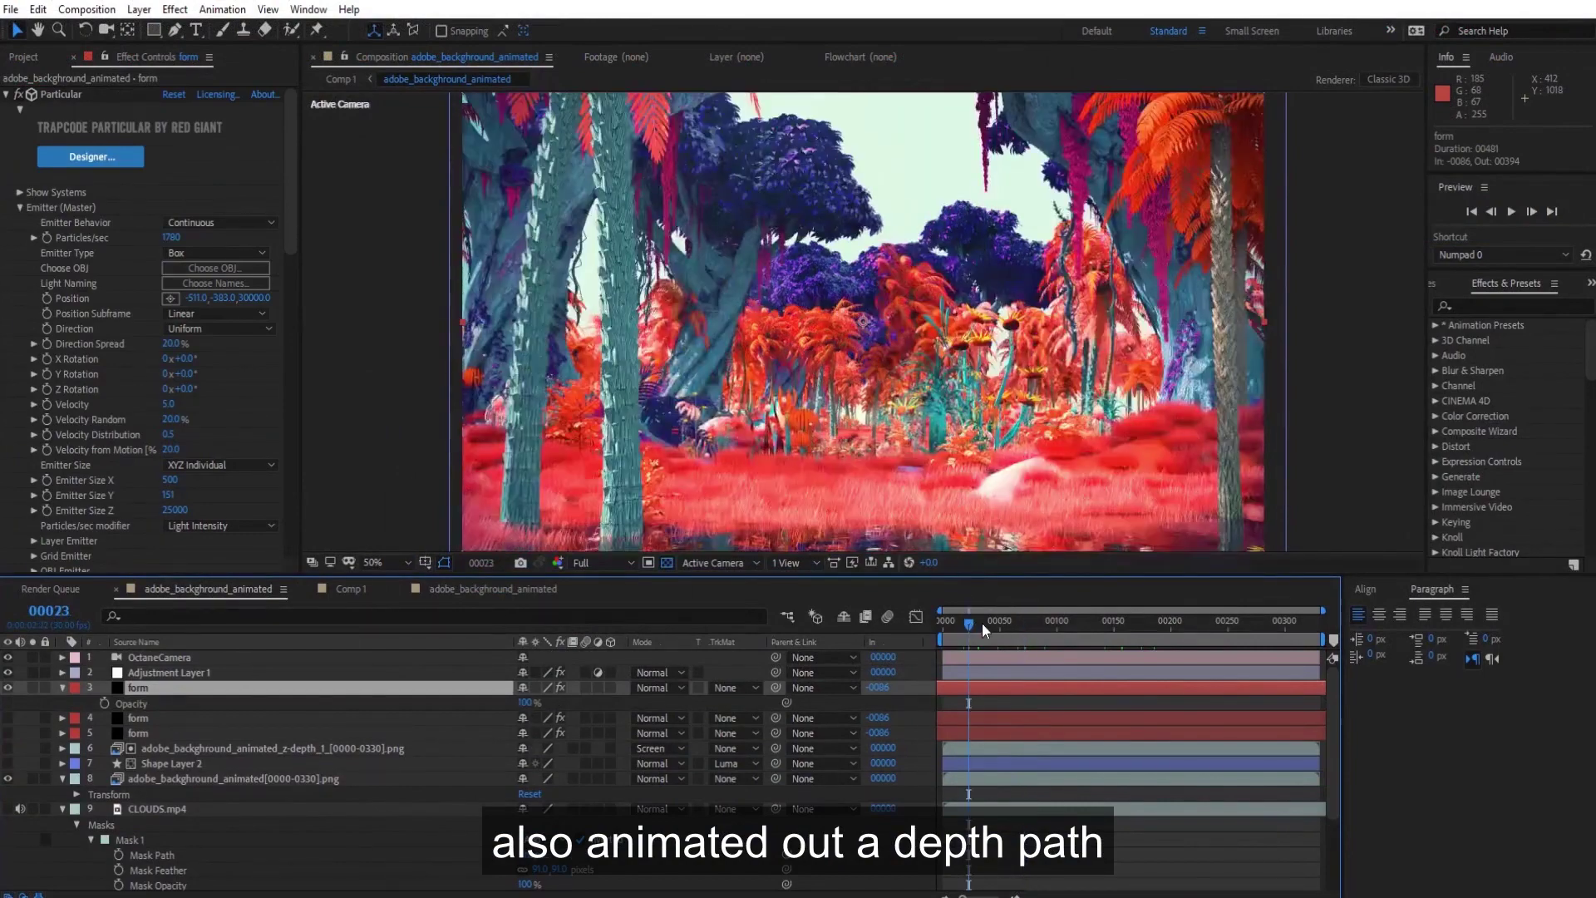
pyautogui.moveTo(291, 245); pyautogui.dragTo(294, 346)
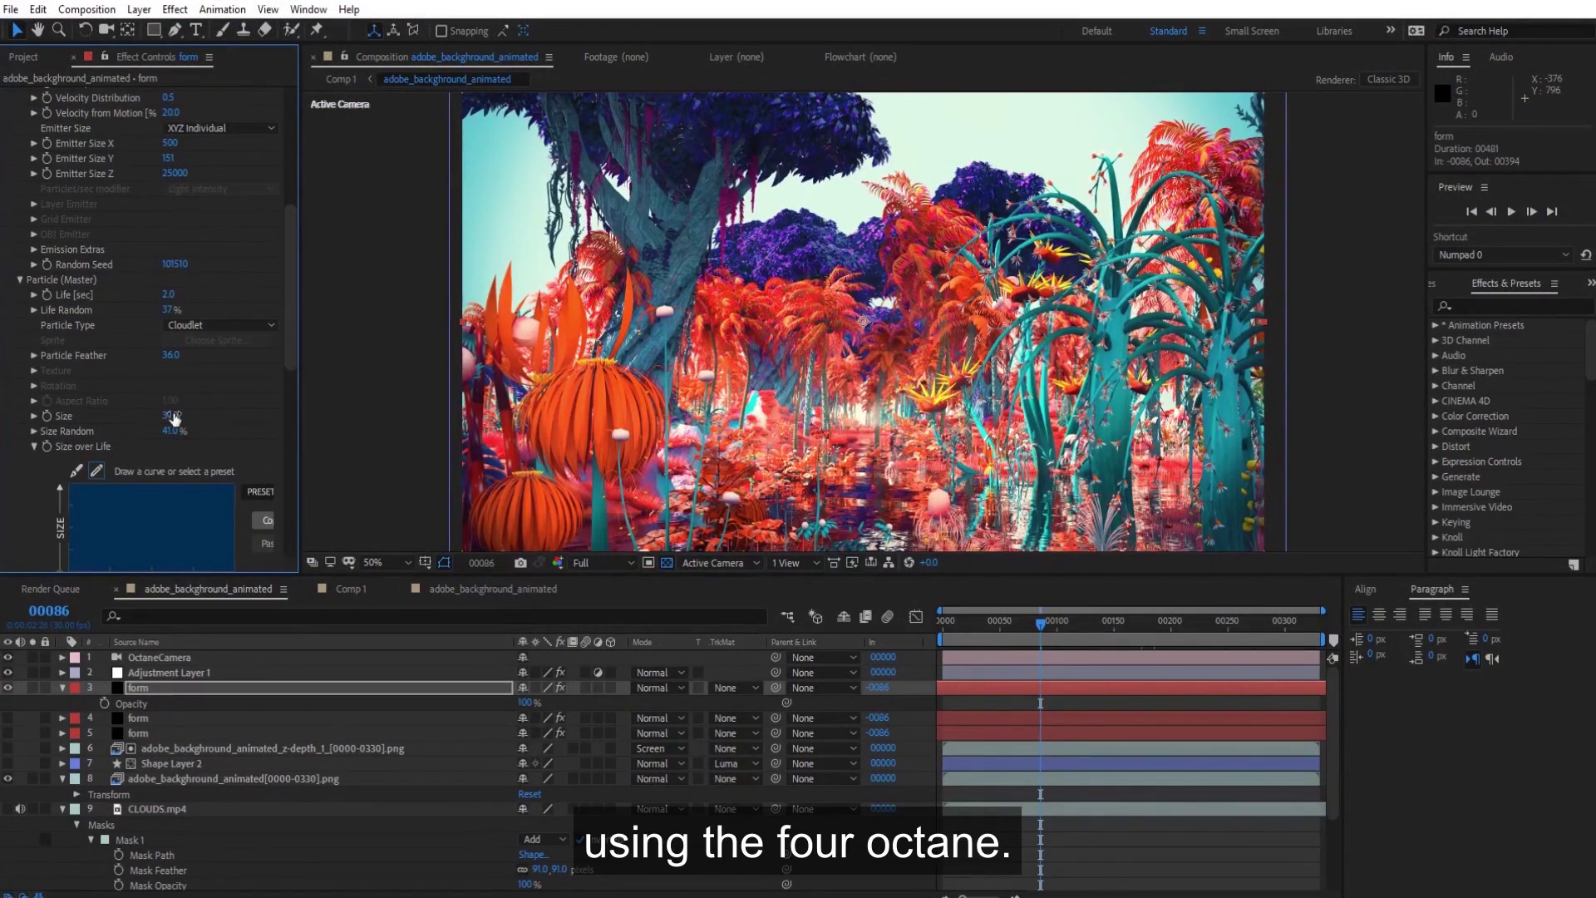
pyautogui.moveTo(1054, 630); pyautogui.dragTo(1095, 629)
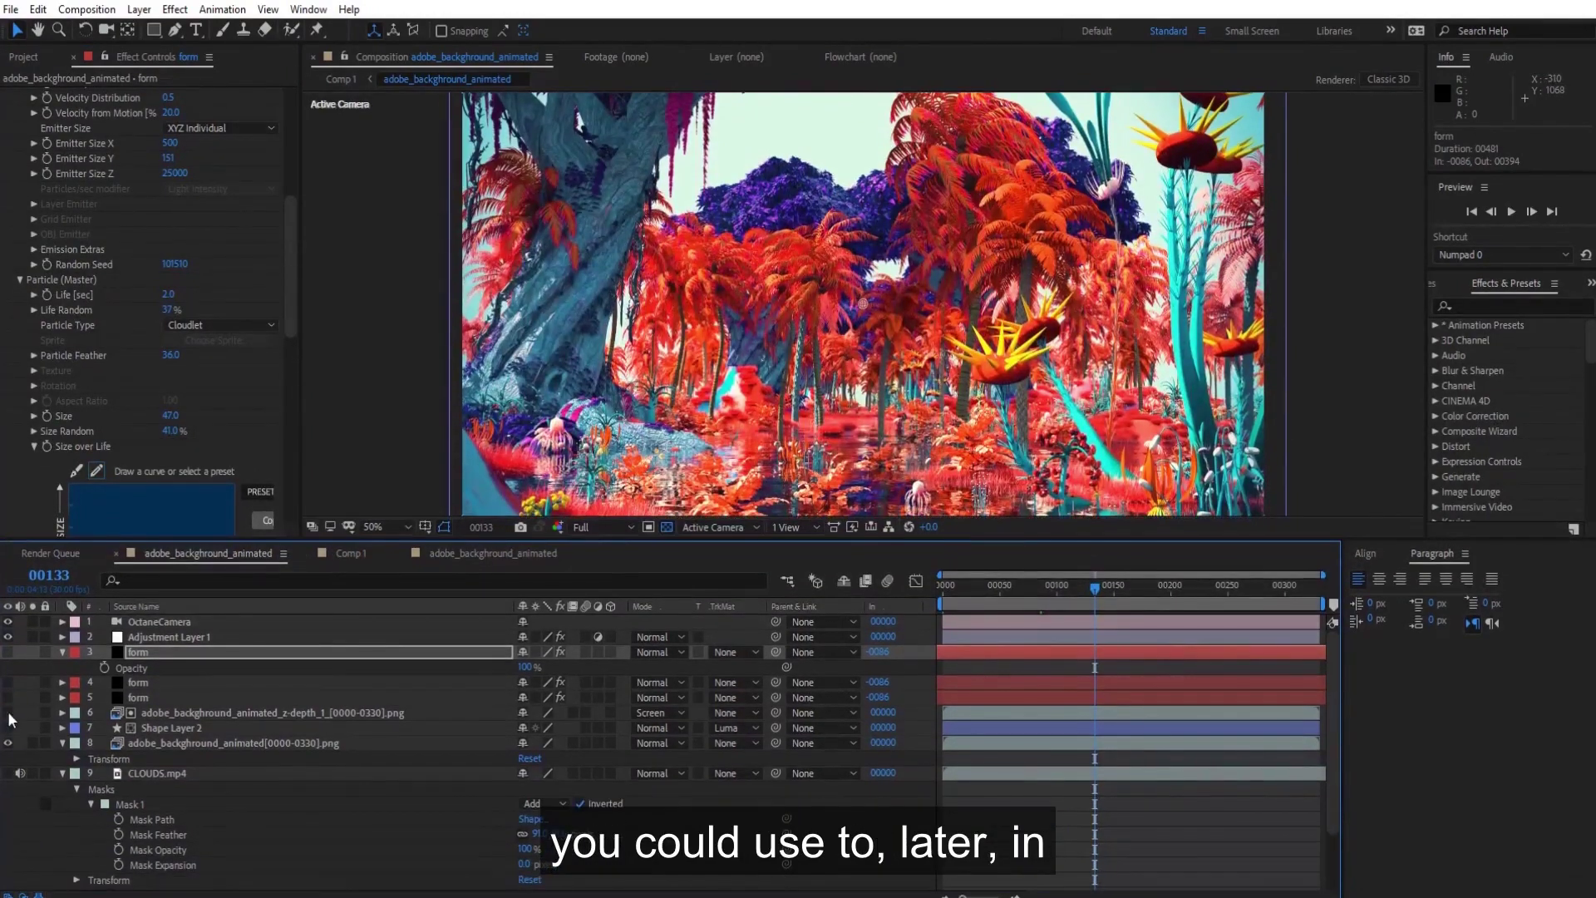
pyautogui.click(33, 713)
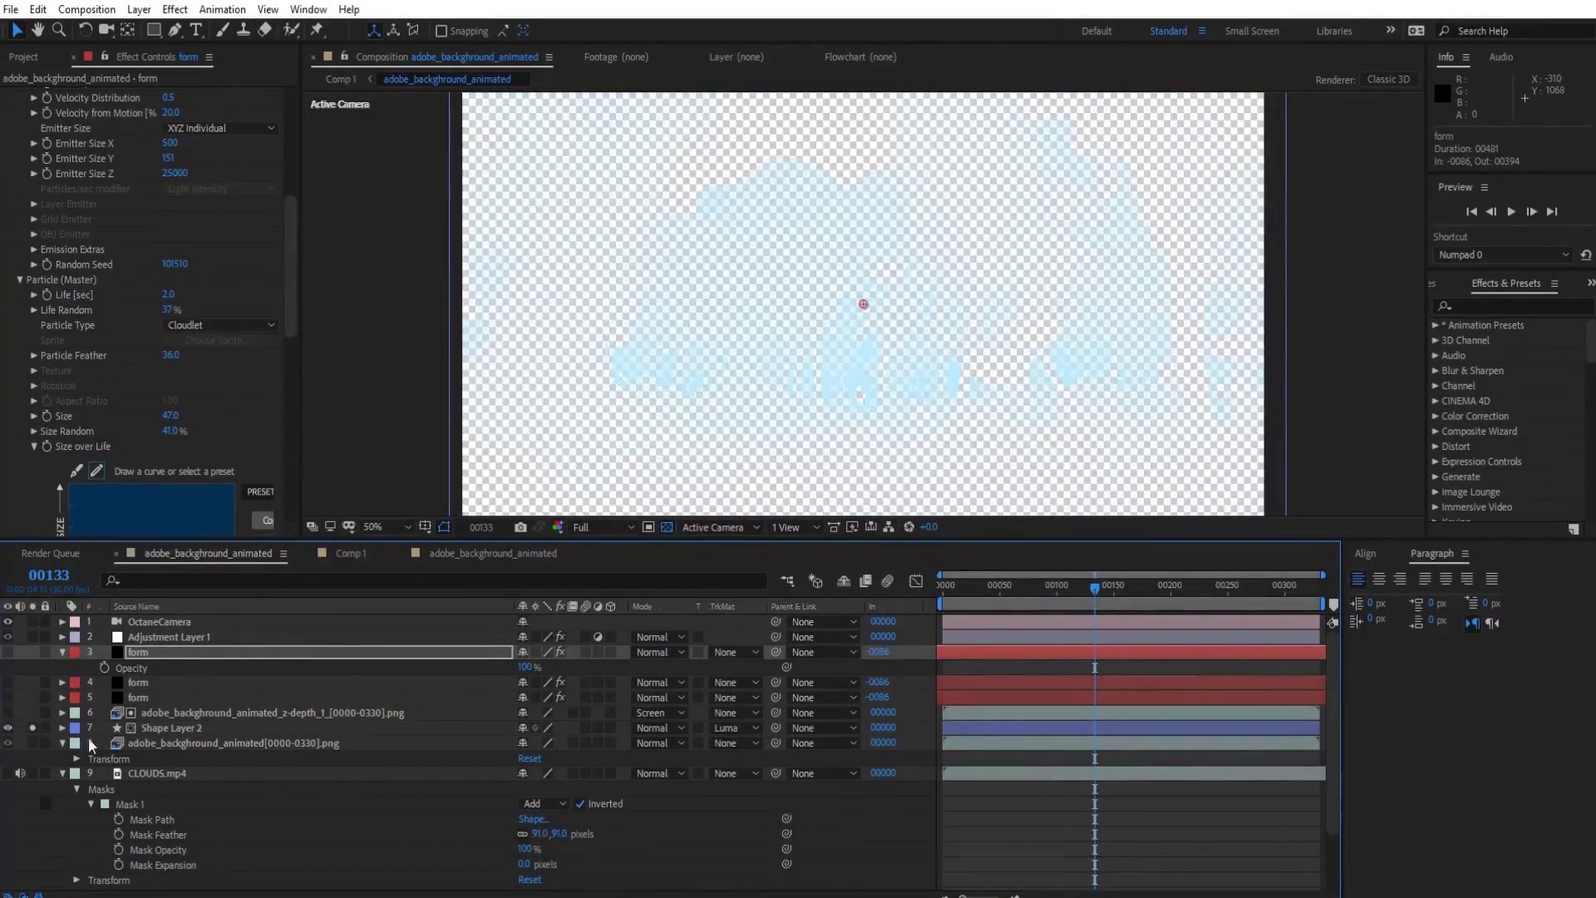
pyautogui.click(33, 712)
pyautogui.moveTo(972, 584); pyautogui.dragTo(1162, 615)
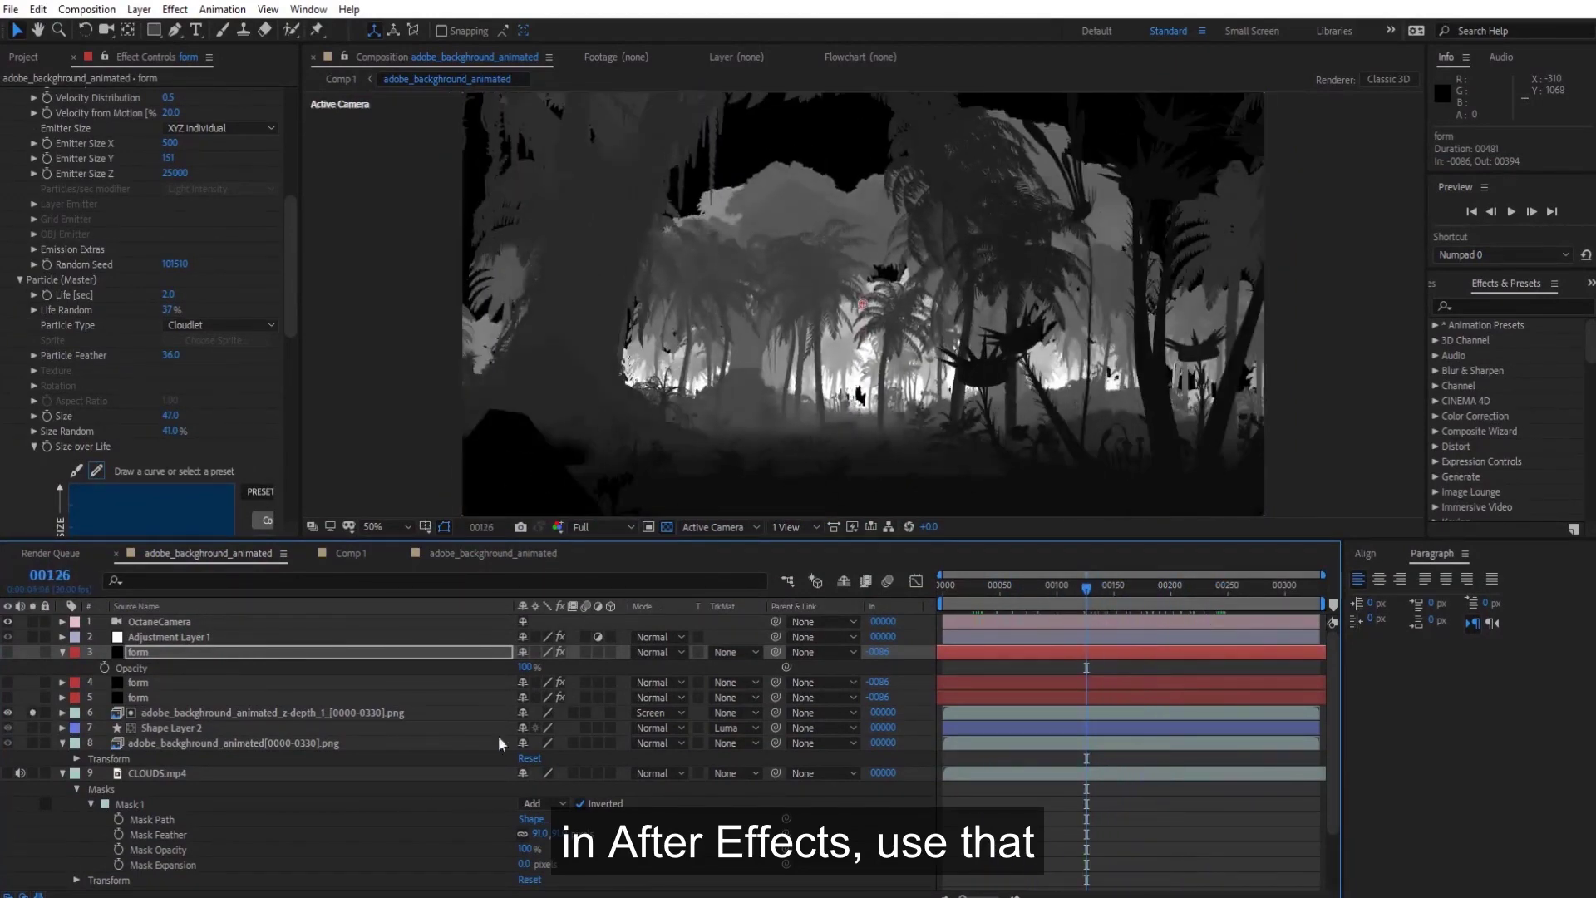
# Unsolo z-depth, check Shape Layer 2's Luma track matte, enable Adjustment Layer 1 and edit its Looks
pyautogui.click(582, 728)
pyautogui.click(33, 712)
pyautogui.click(731, 728)
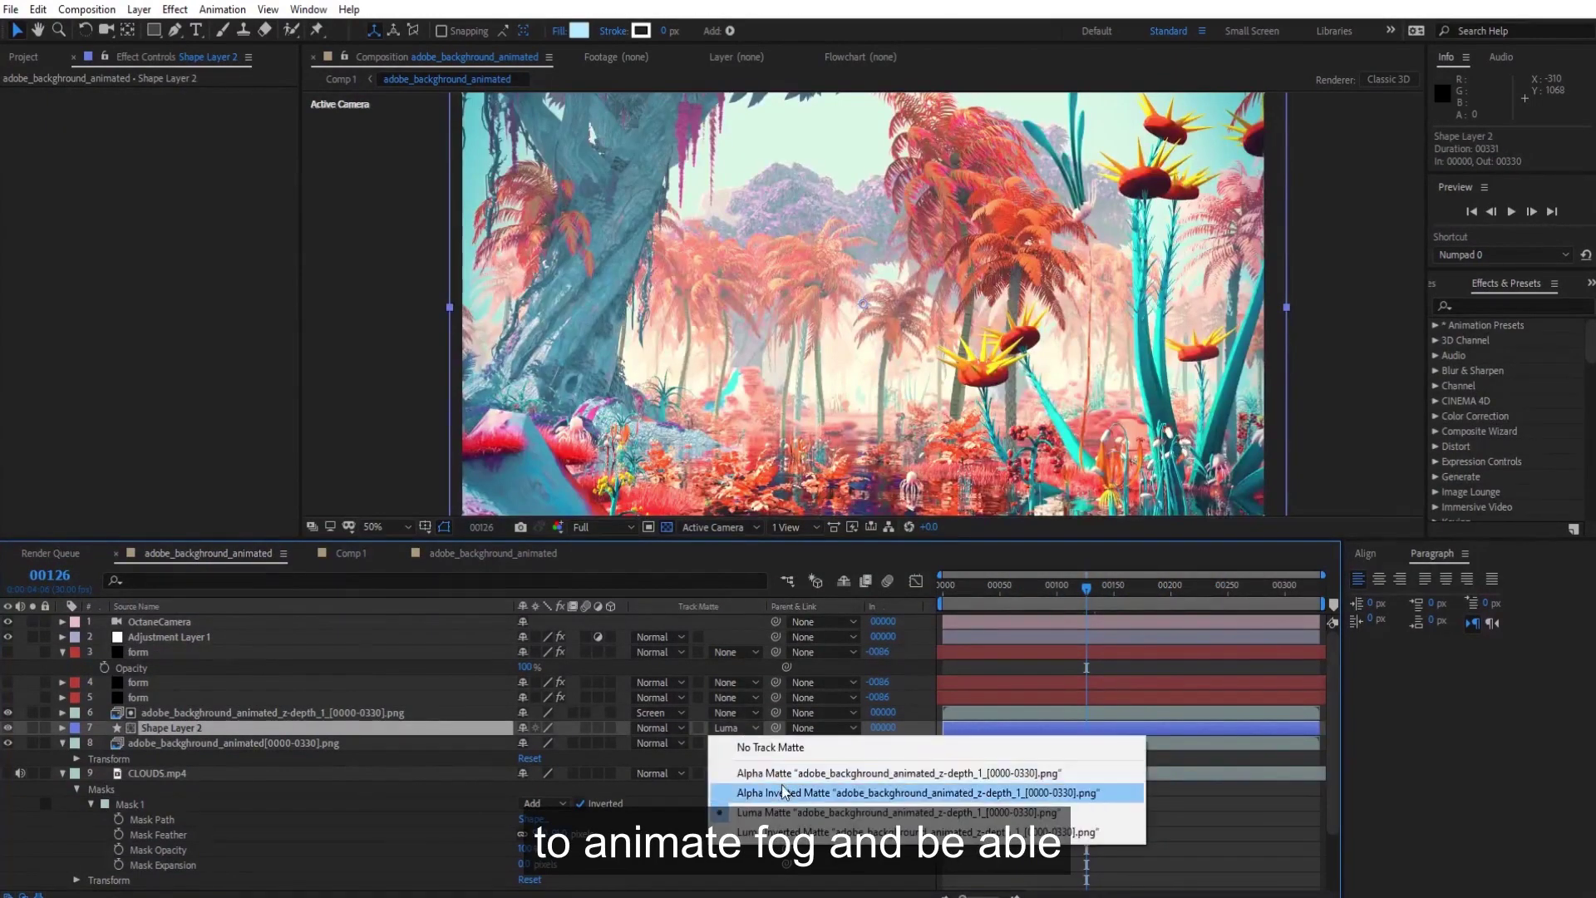
pyautogui.moveTo(1056, 605); pyautogui.dragTo(1021, 599)
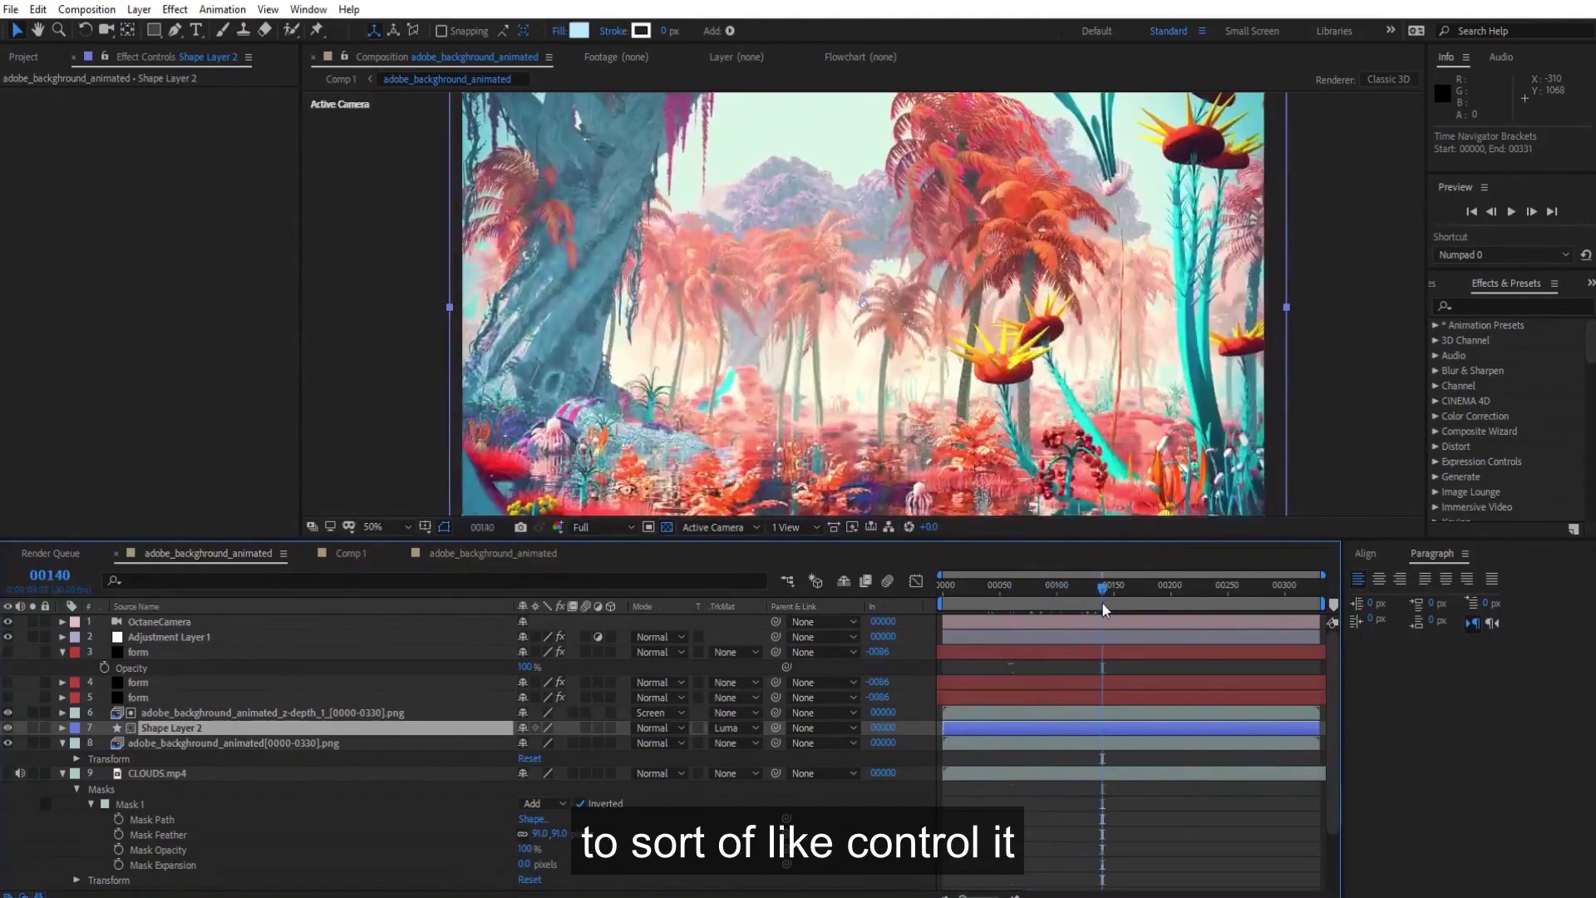
pyautogui.click(7, 636)
pyautogui.click(199, 638)
pyautogui.click(53, 140)
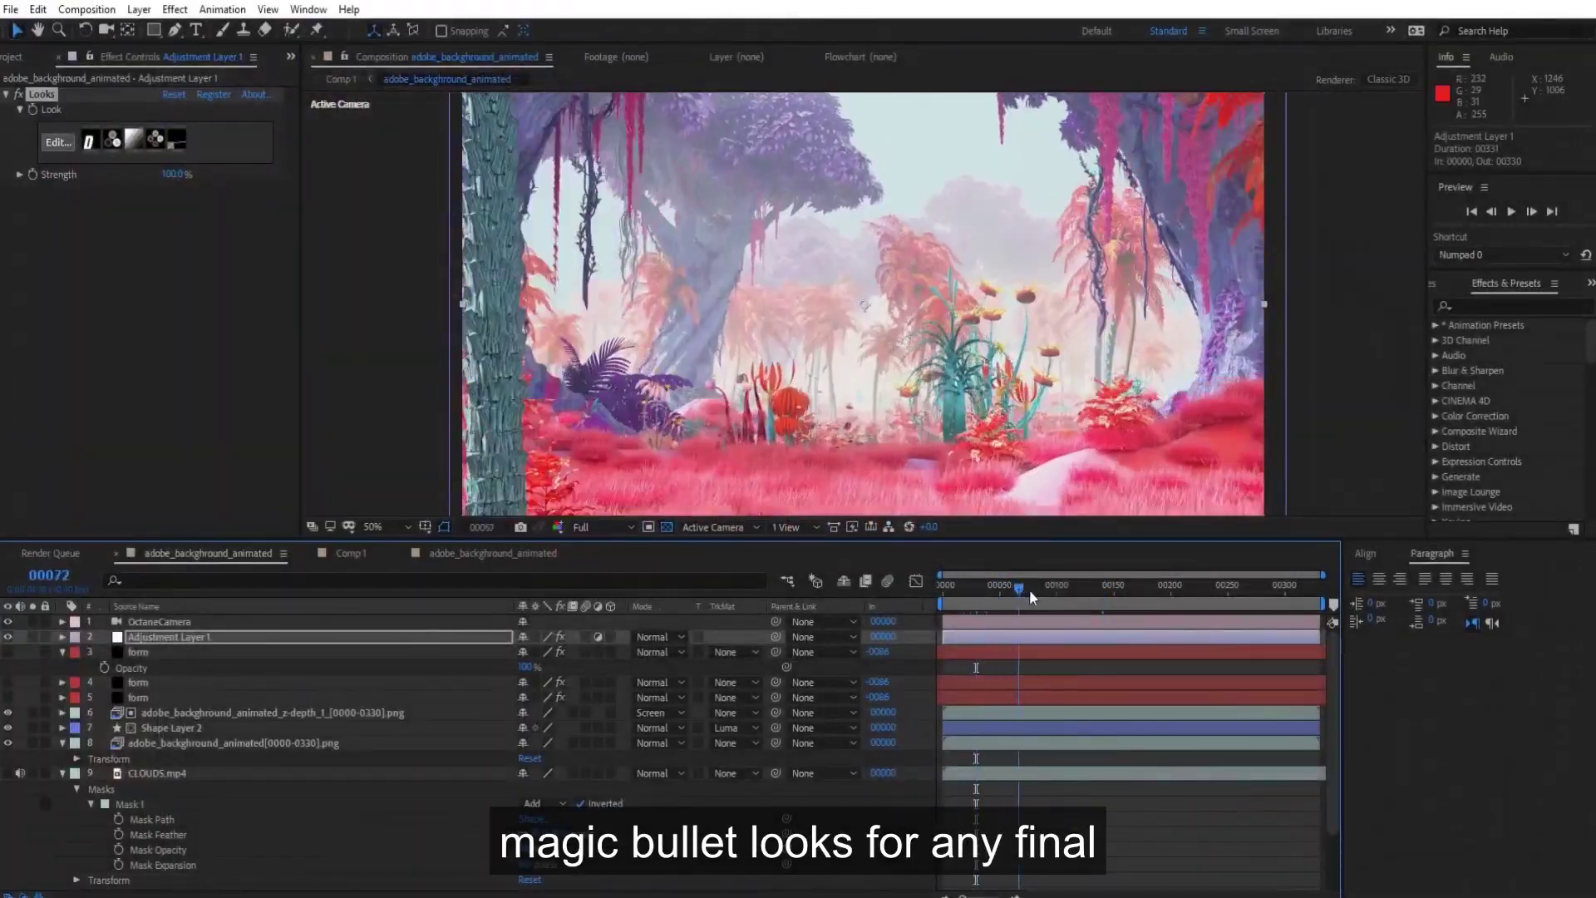
# Select layer 5 'form' to show its Particular settings
pyautogui.click(141, 696)
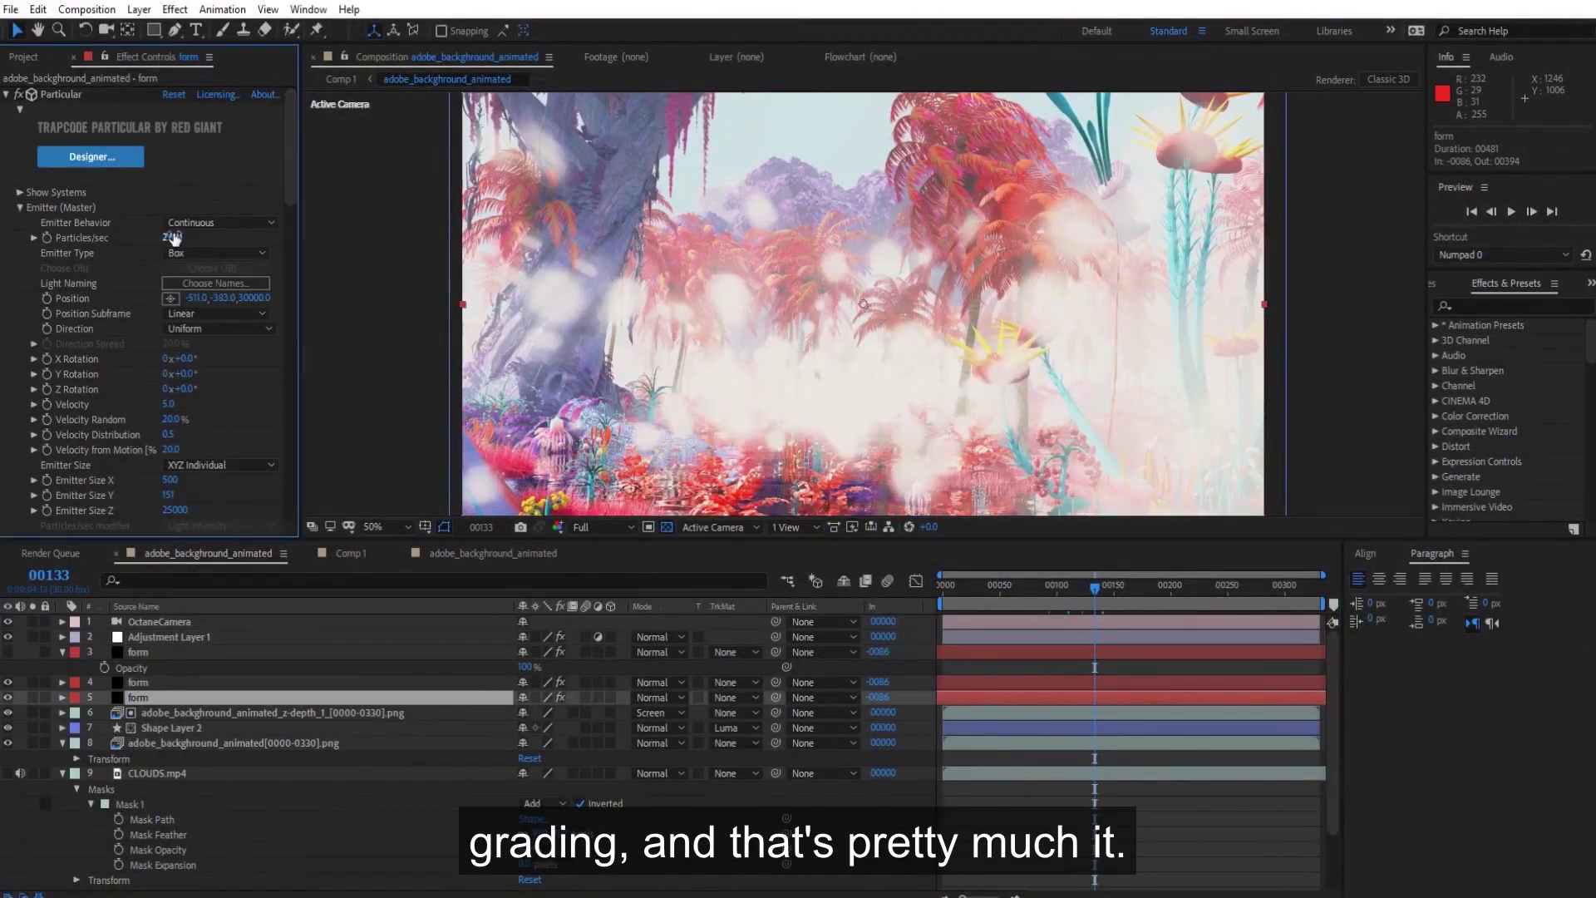